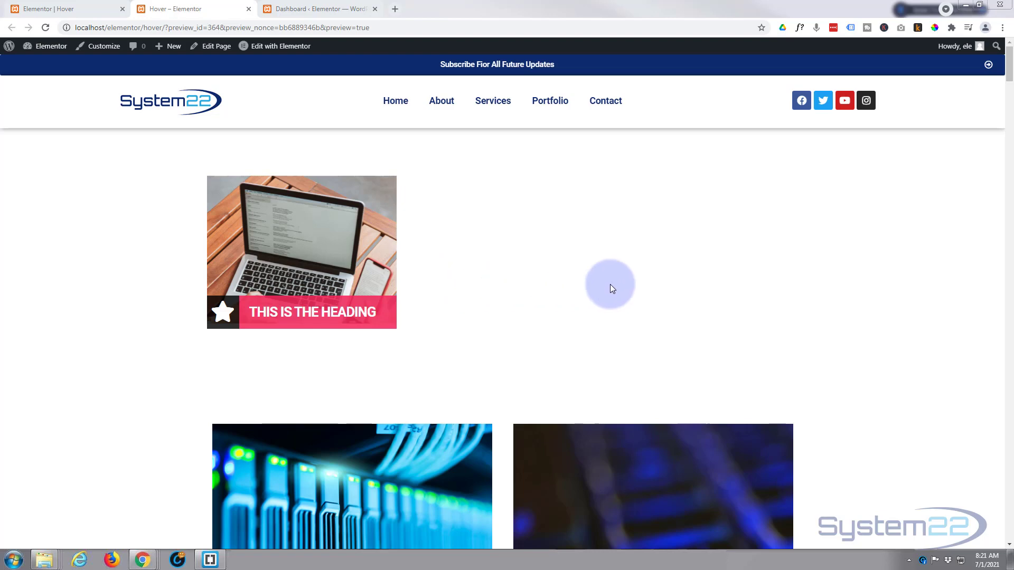
Add an Icon Box widget to the empty third column of the Hover page in the Elementor editor.
{"action": "mouse_move", "coordinate": [344, 312]}
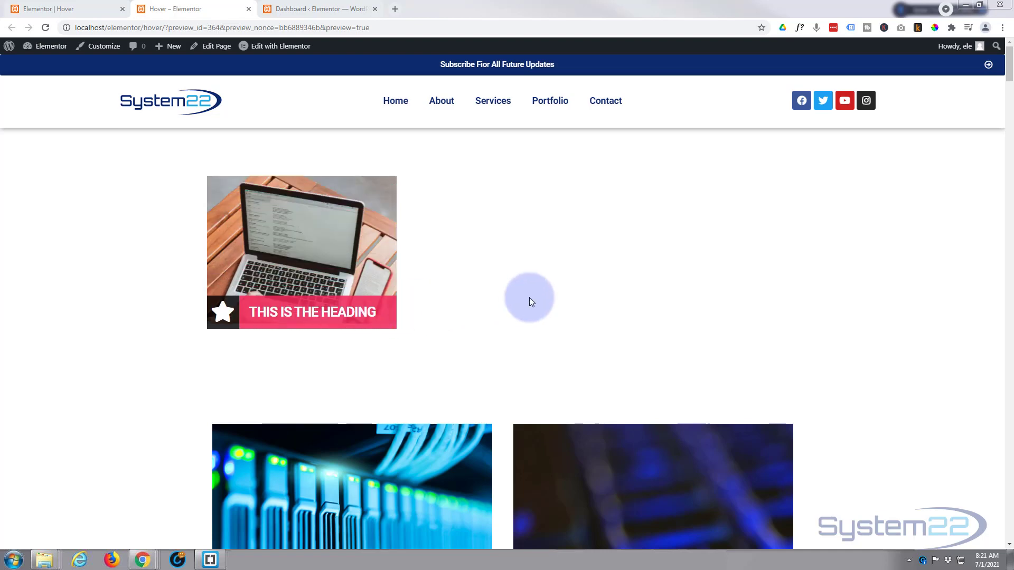
{"action": "mouse_move", "coordinate": [286, 308]}
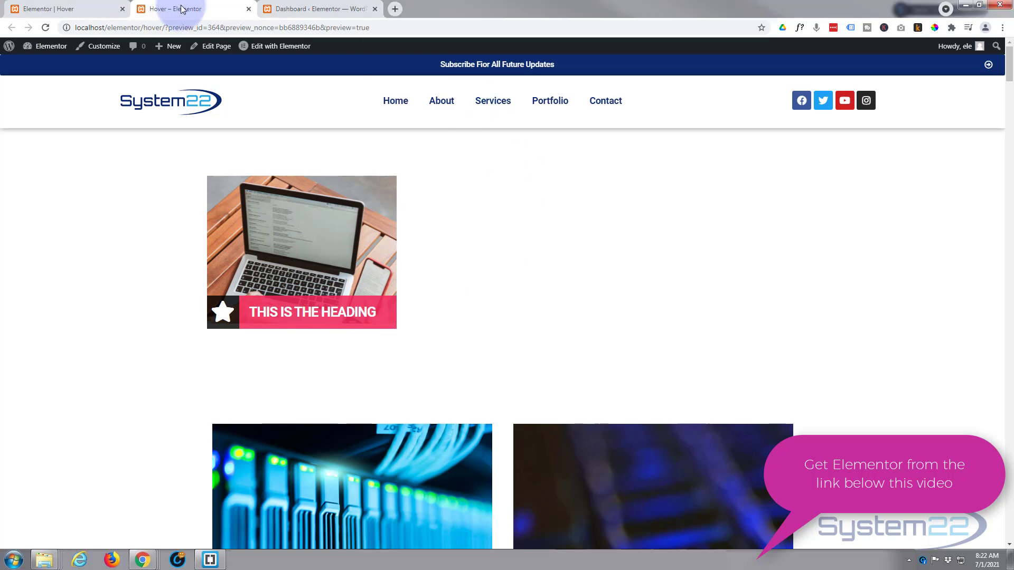
{"action": "left_click", "coordinate": [77, 10]}
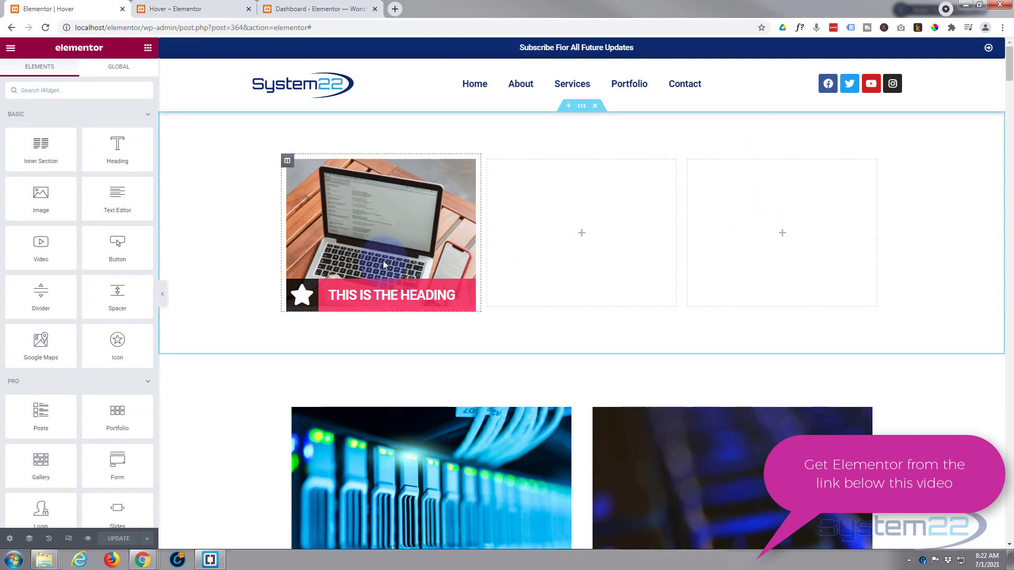
{"action": "scroll", "coordinate": [91, 167], "scroll_direction": "down", "scroll_amount": 10}
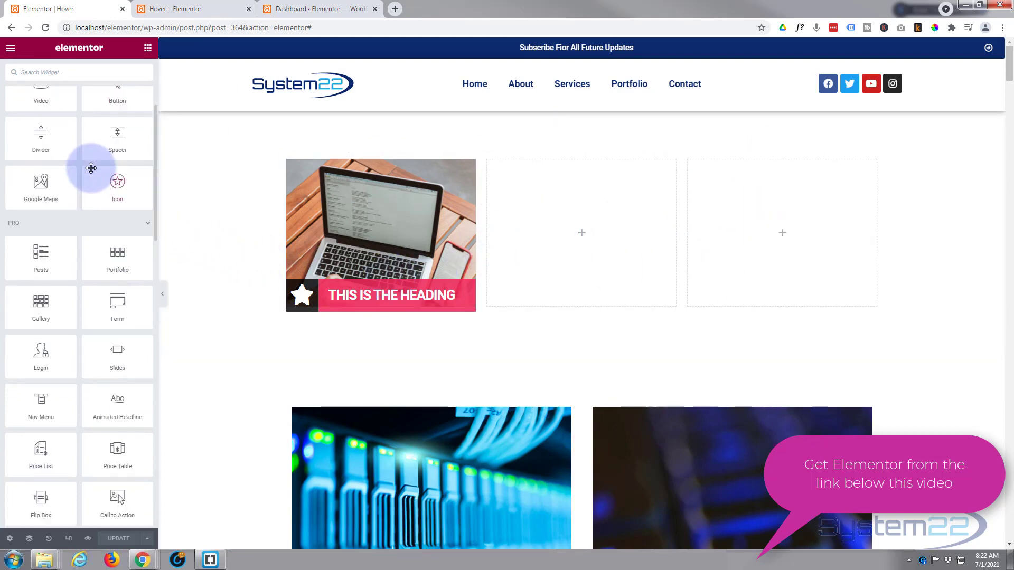
{"action": "scroll", "coordinate": [92, 168], "scroll_direction": "down", "scroll_amount": 6}
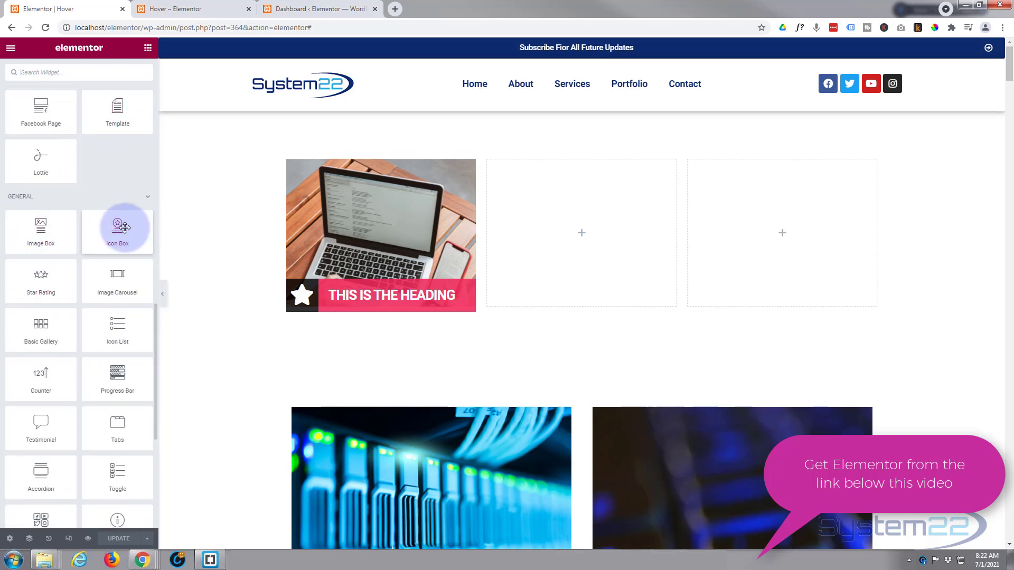
{"action": "left_click_drag", "start_coordinate": [117, 226], "coordinate": [787, 222]}
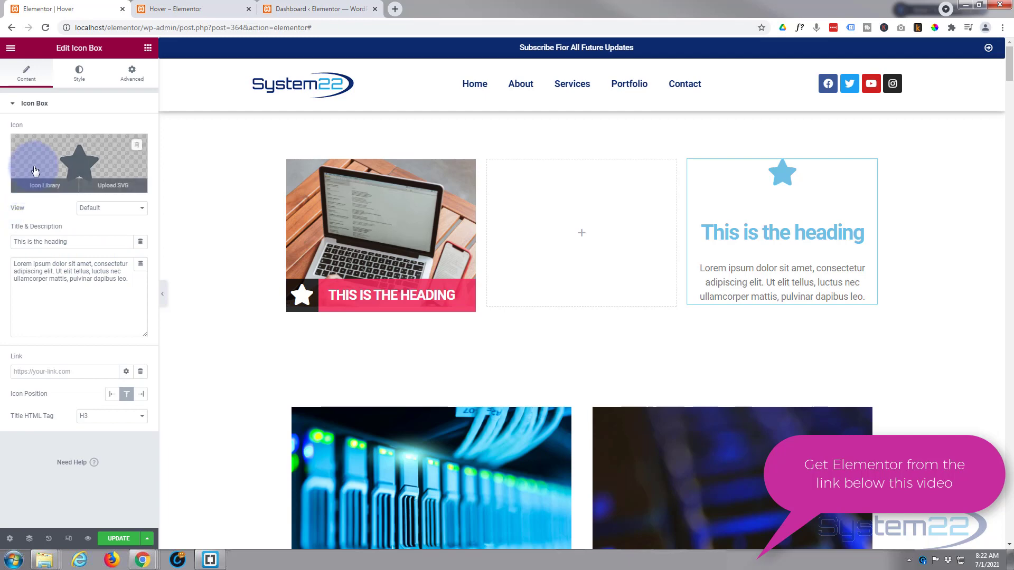
Replace the icon box's star with the stop-circle icon from the icon library.
{"action": "left_click", "coordinate": [55, 190]}
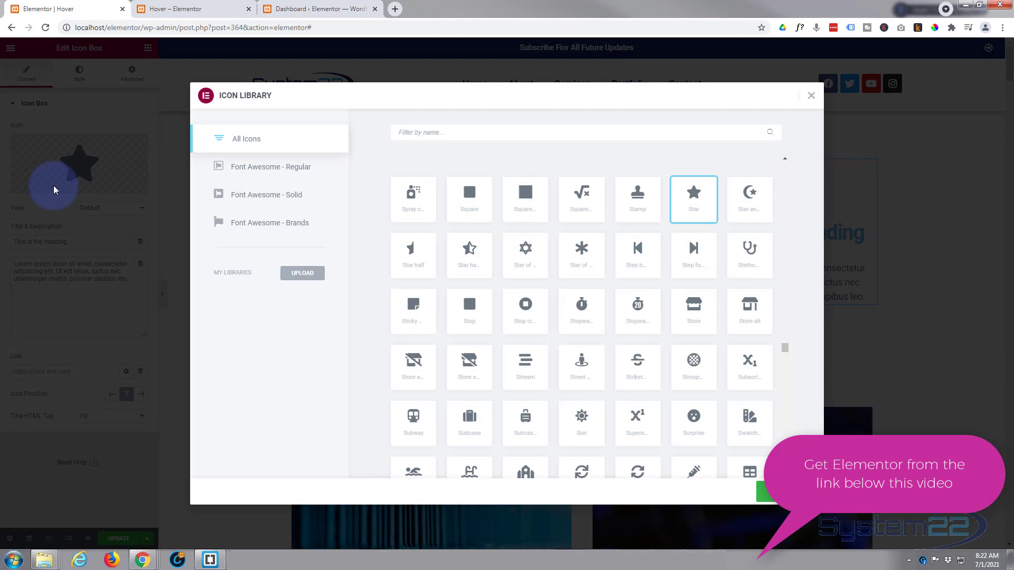
{"action": "left_click", "coordinate": [530, 308]}
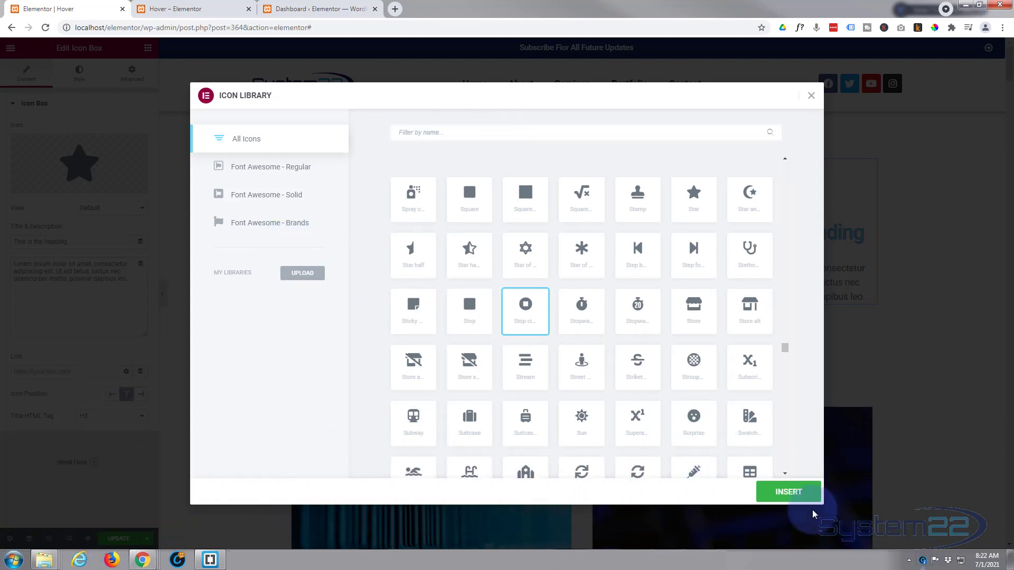
{"action": "left_click", "coordinate": [802, 490]}
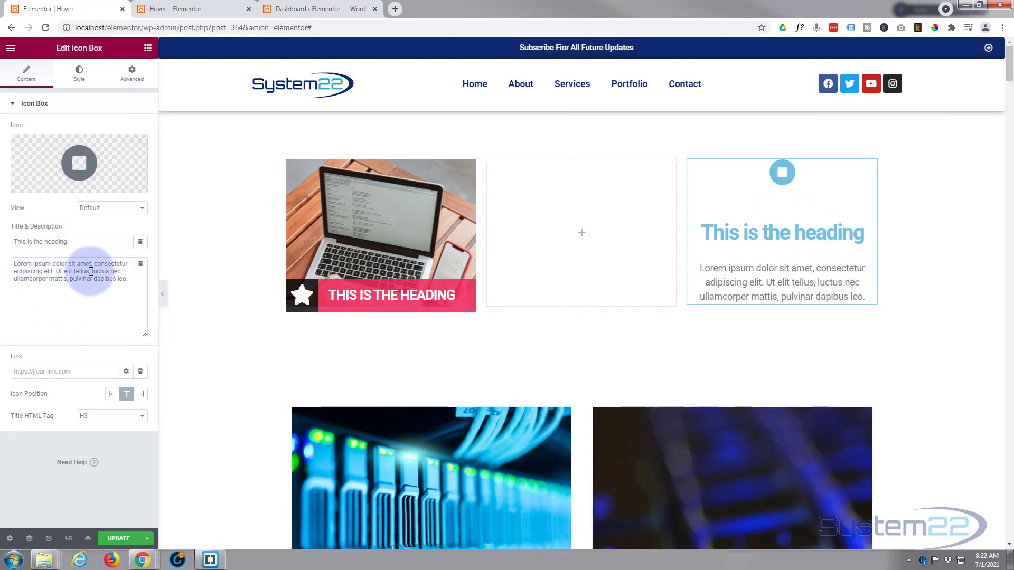
Check the icon box's link options and set its icon position to left.
{"action": "left_click", "coordinate": [84, 372]}
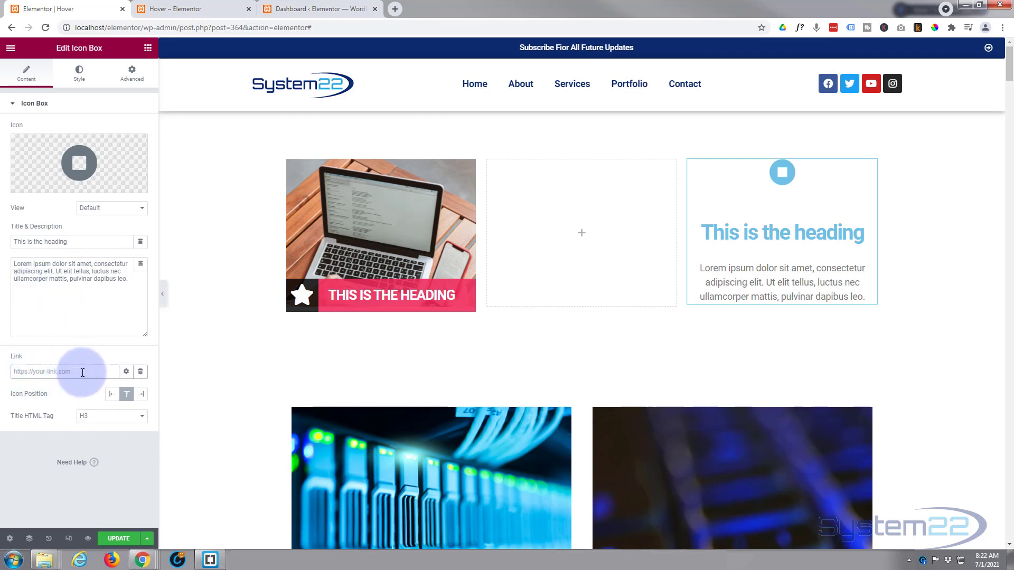
{"action": "left_click", "coordinate": [127, 372]}
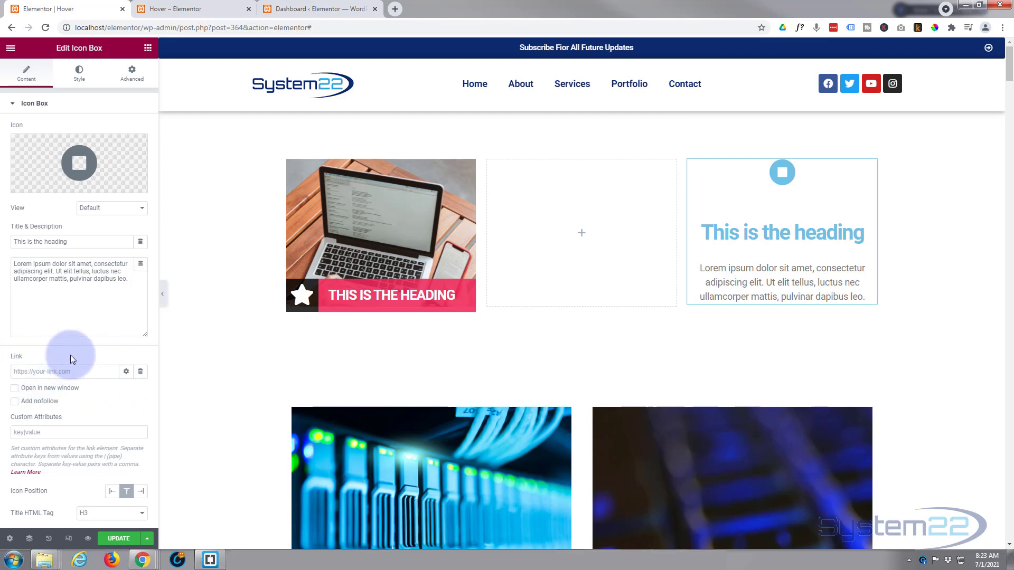
{"action": "left_click", "coordinate": [126, 373]}
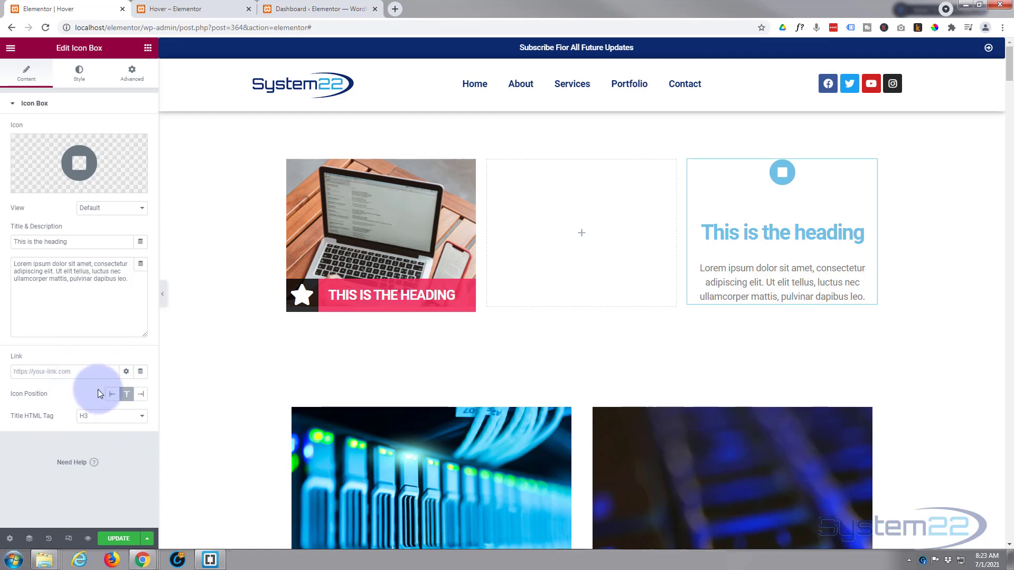
{"action": "left_click", "coordinate": [112, 396]}
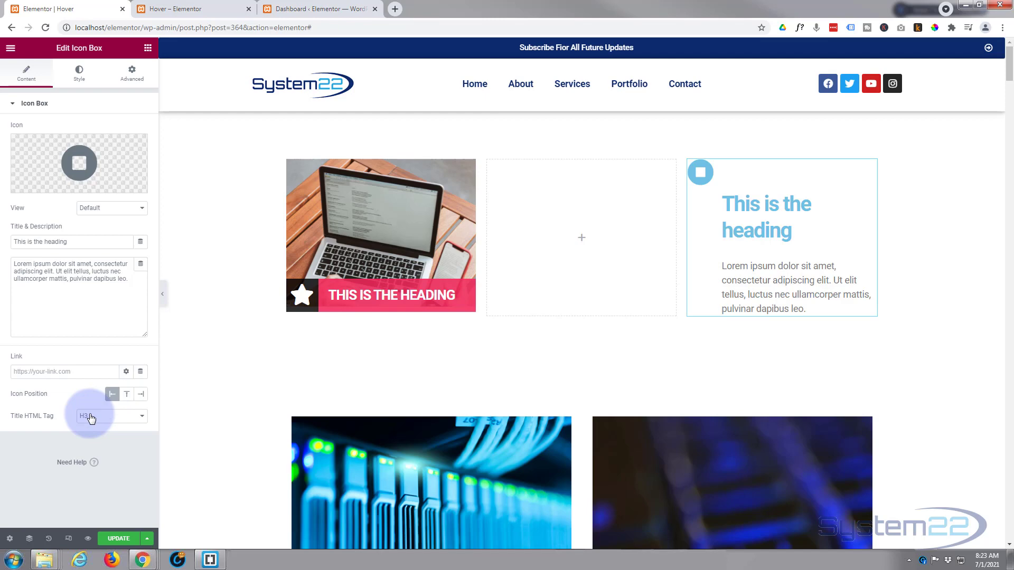
Set the icon box title's typography size to 27 px.
{"action": "left_click", "coordinate": [13, 109]}
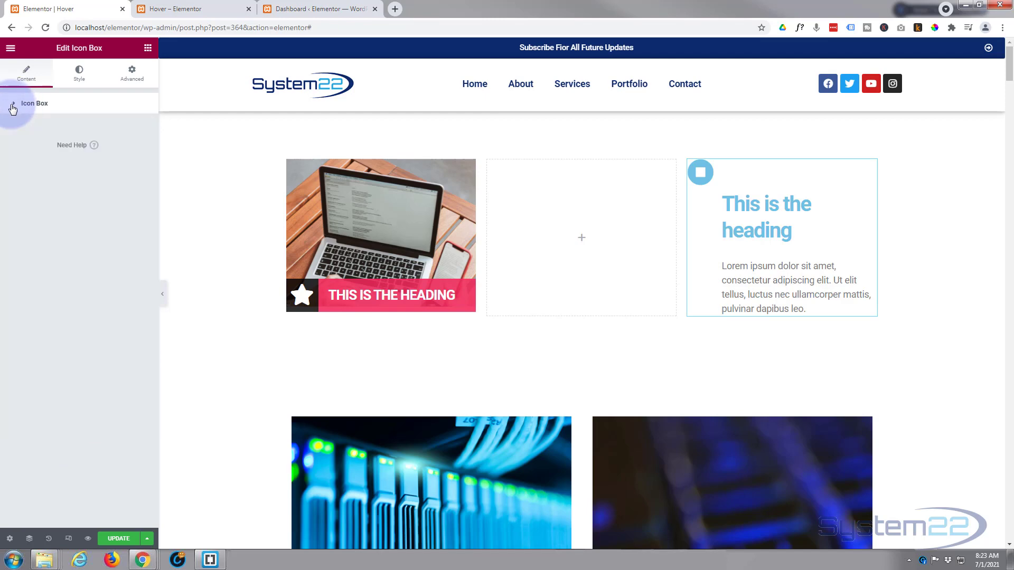
{"action": "left_click", "coordinate": [78, 74]}
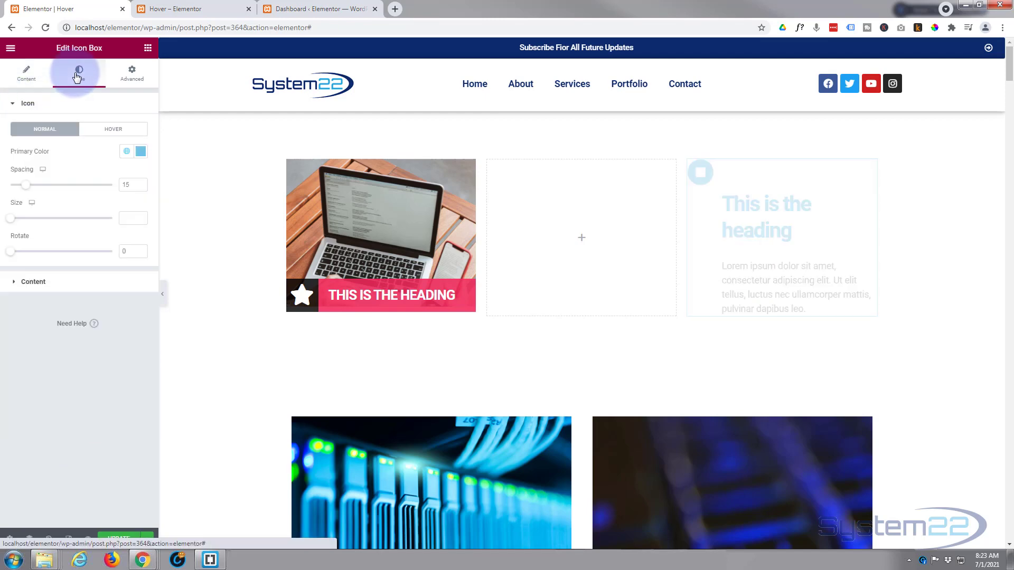
{"action": "left_click", "coordinate": [21, 283]}
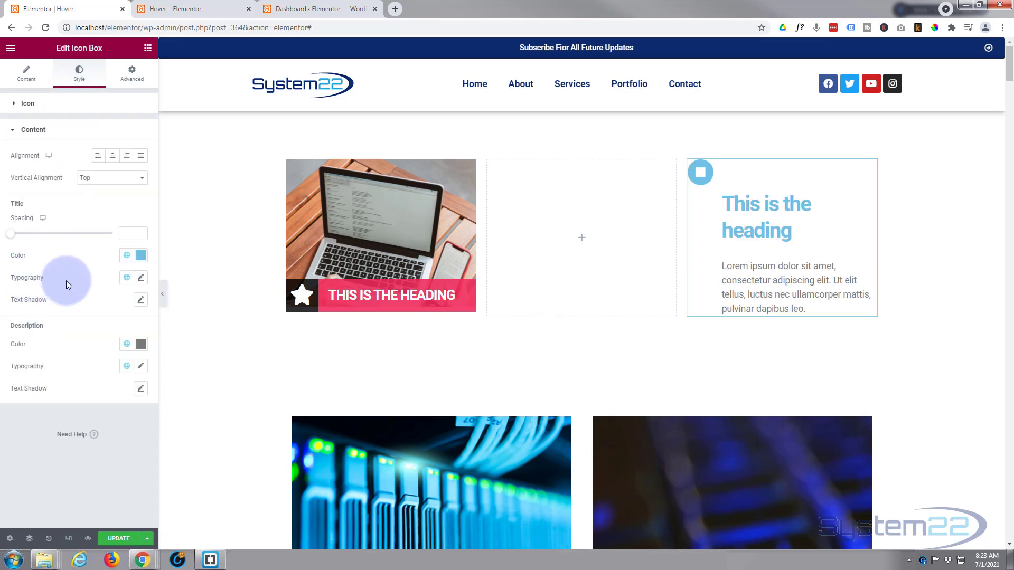
{"action": "left_click", "coordinate": [141, 279]}
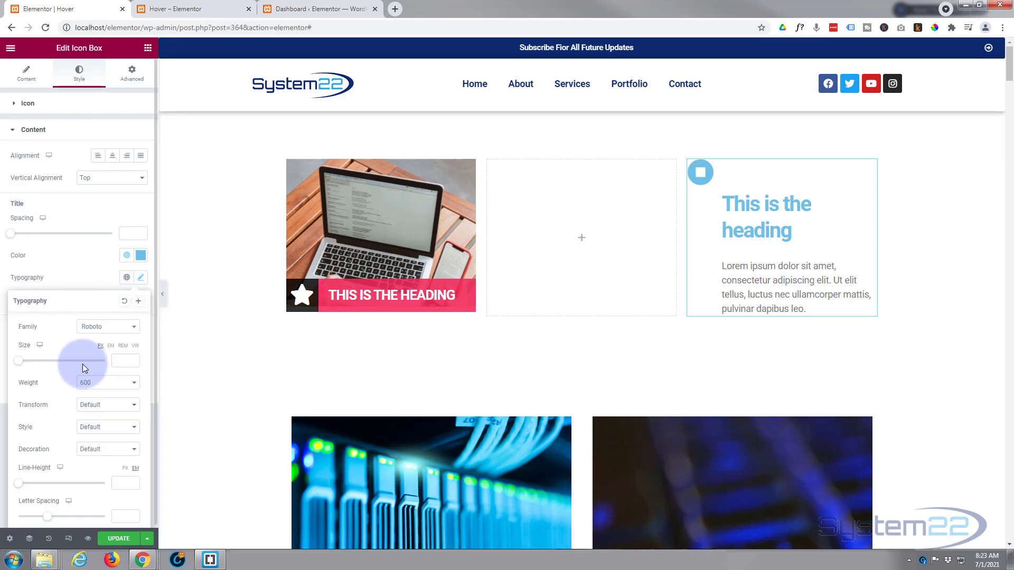
{"action": "left_click", "coordinate": [121, 360]}
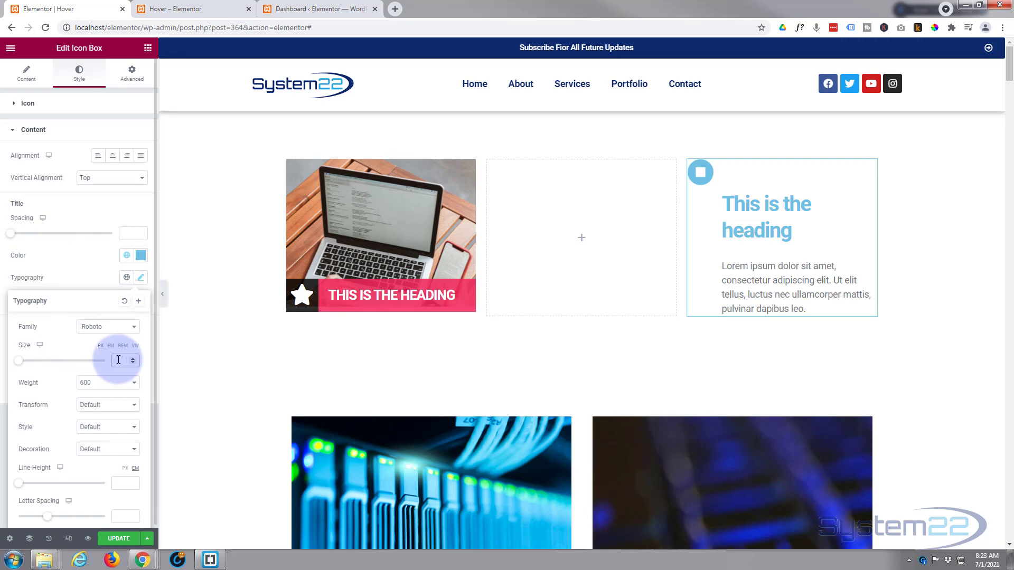
{"action": "left_click_drag", "start_coordinate": [17, 361], "coordinate": [28, 364]}
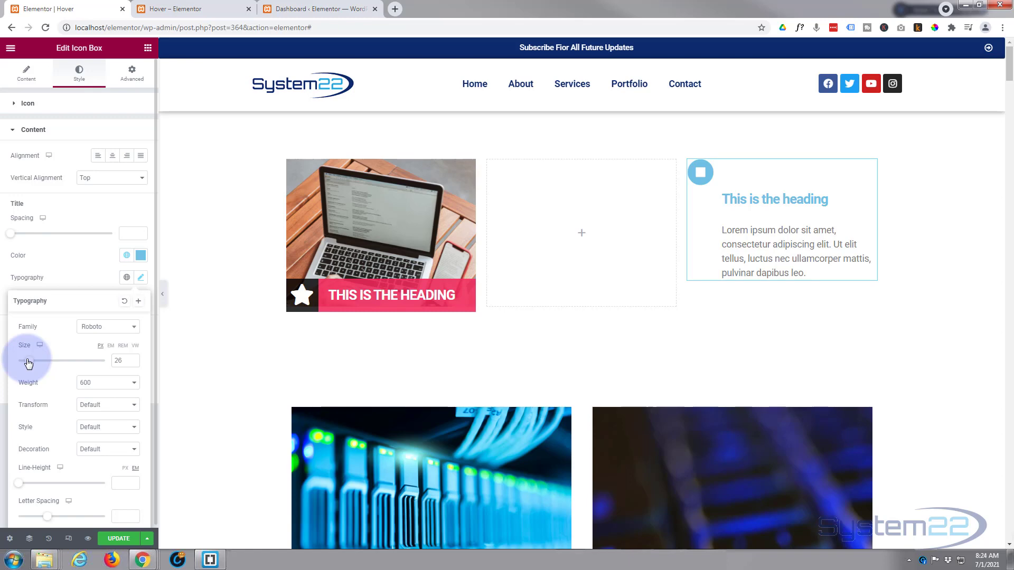
{"action": "left_click", "coordinate": [134, 359]}
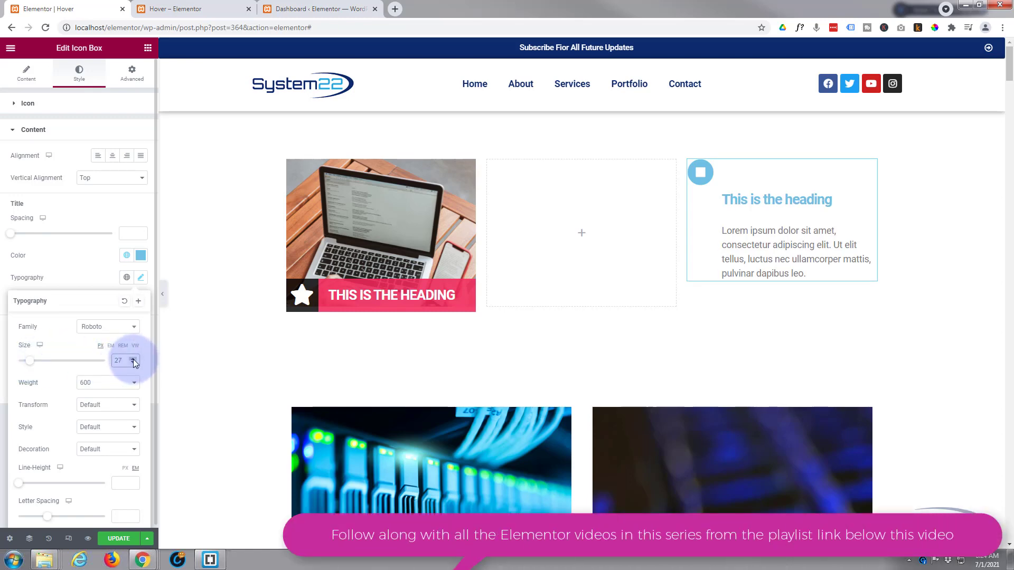
Transform the icon box title to Uppercase and try out center alignment for the content.
{"action": "scroll", "coordinate": [58, 378], "scroll_direction": "down", "scroll_amount": 1}
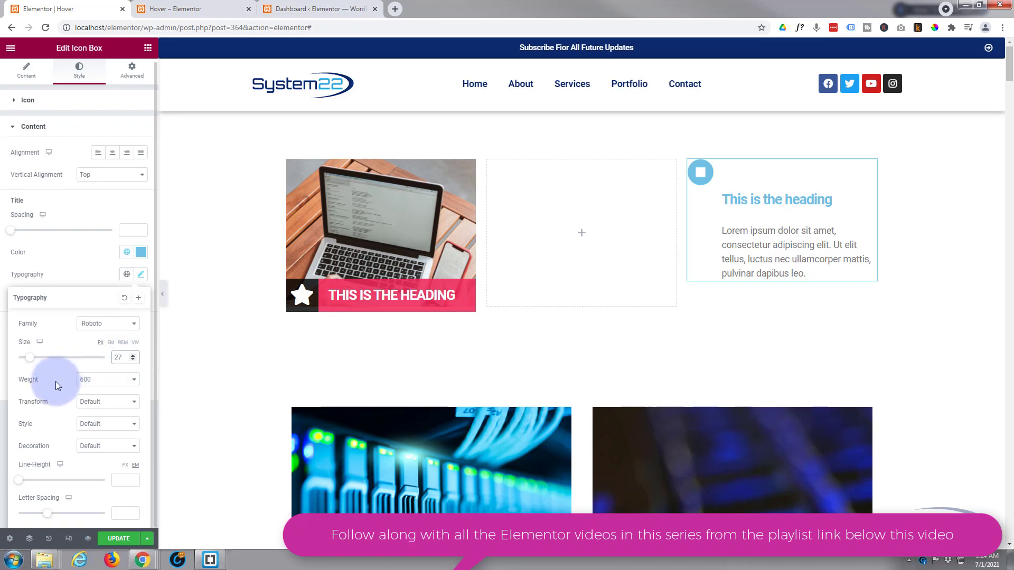
{"action": "left_click", "coordinate": [104, 403]}
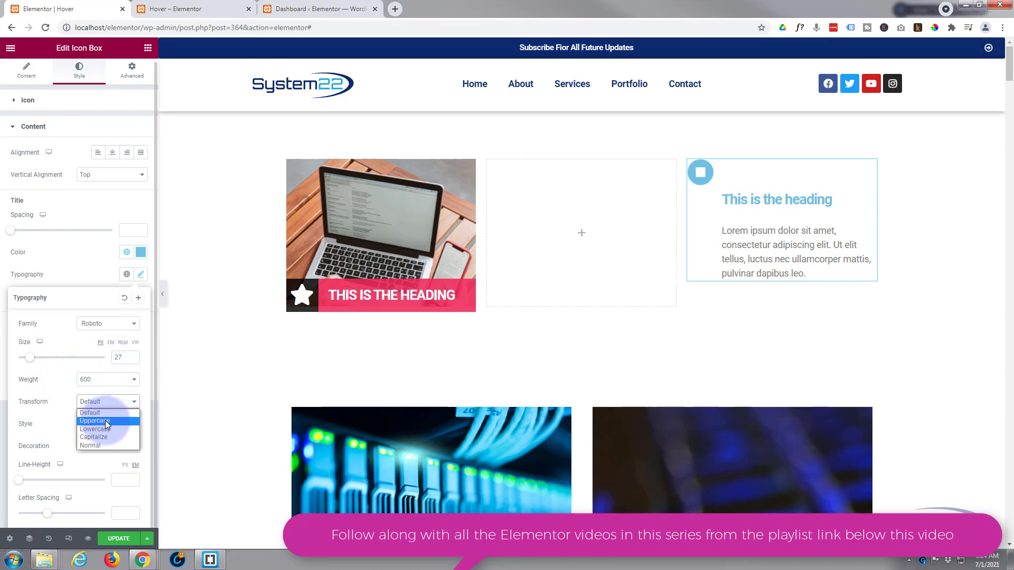
{"action": "left_click", "coordinate": [106, 420]}
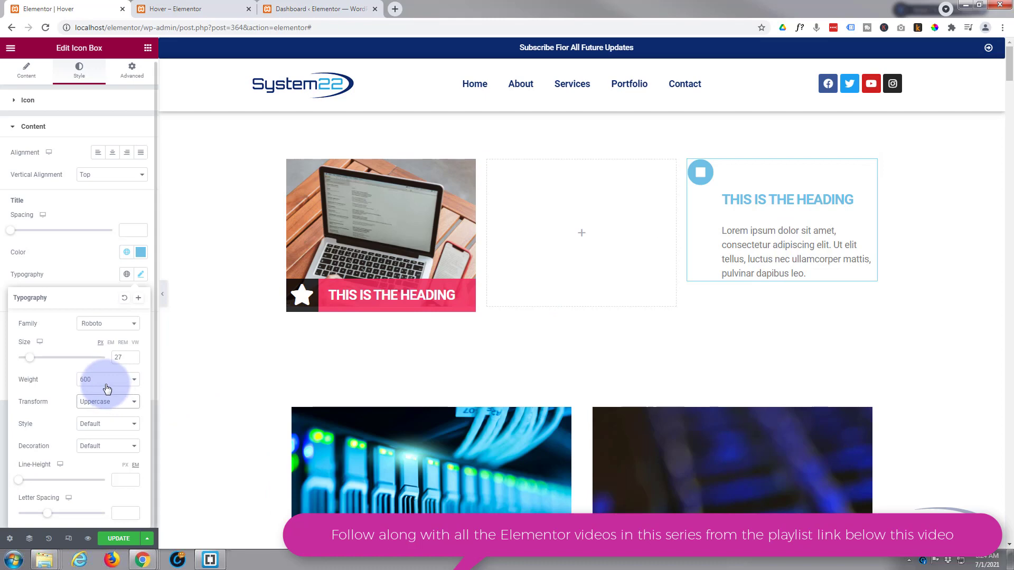
{"action": "left_click", "coordinate": [113, 153]}
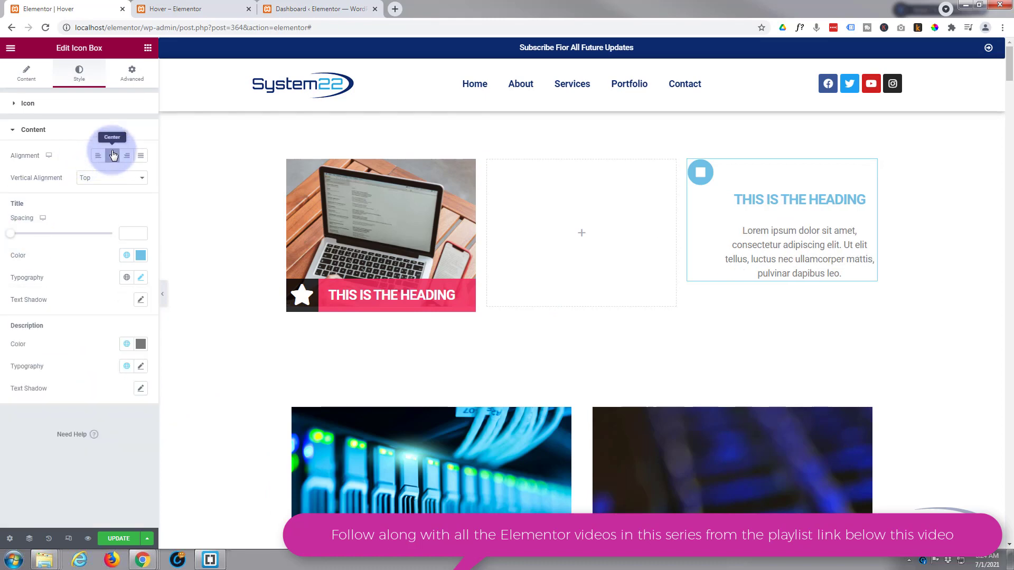
{"action": "left_click", "coordinate": [113, 154]}
Give the icon box a gradient background with black (#000000) as its first color.
{"action": "left_click", "coordinate": [131, 74]}
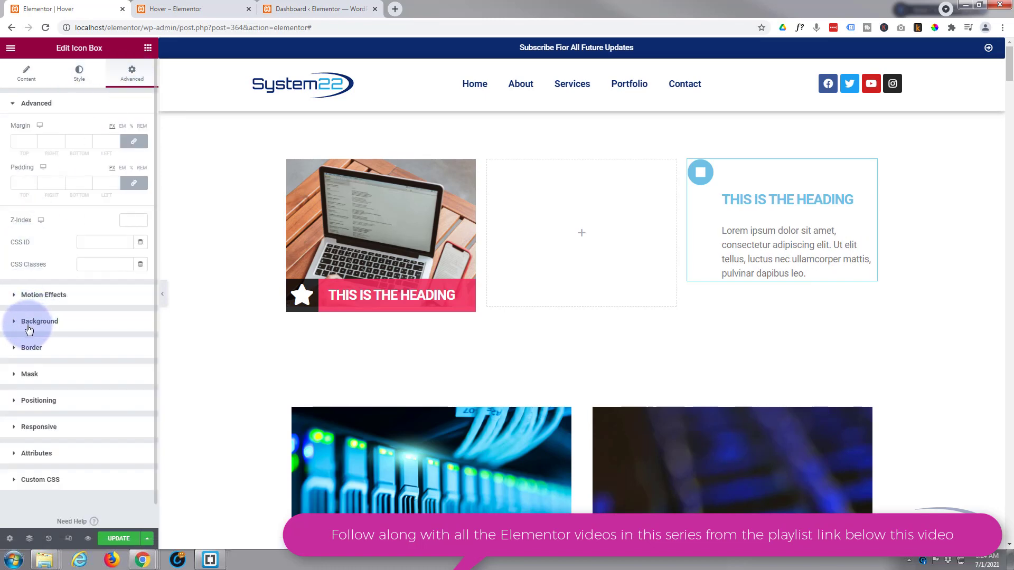
{"action": "left_click", "coordinate": [24, 327]}
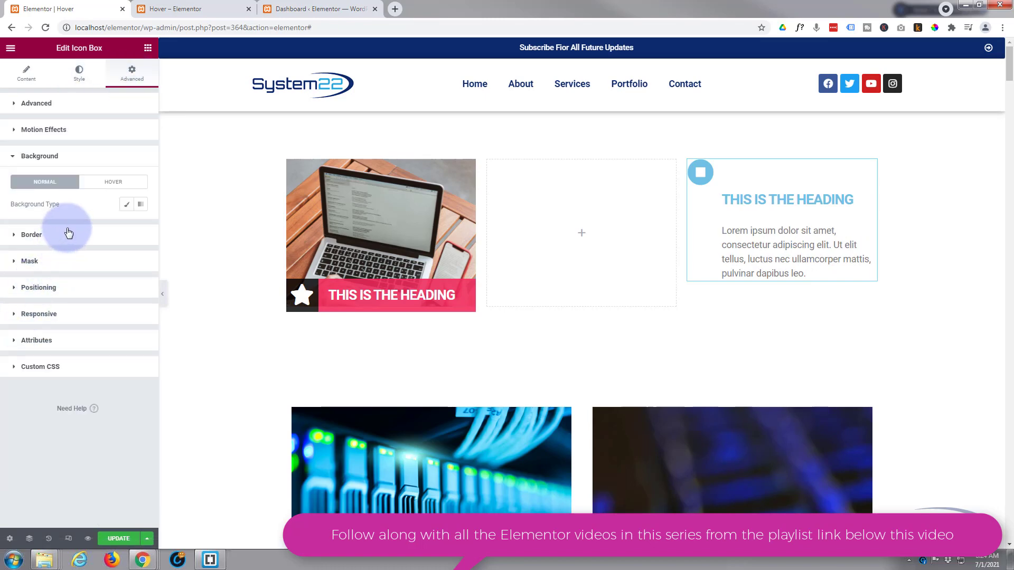
{"action": "left_click", "coordinate": [141, 206]}
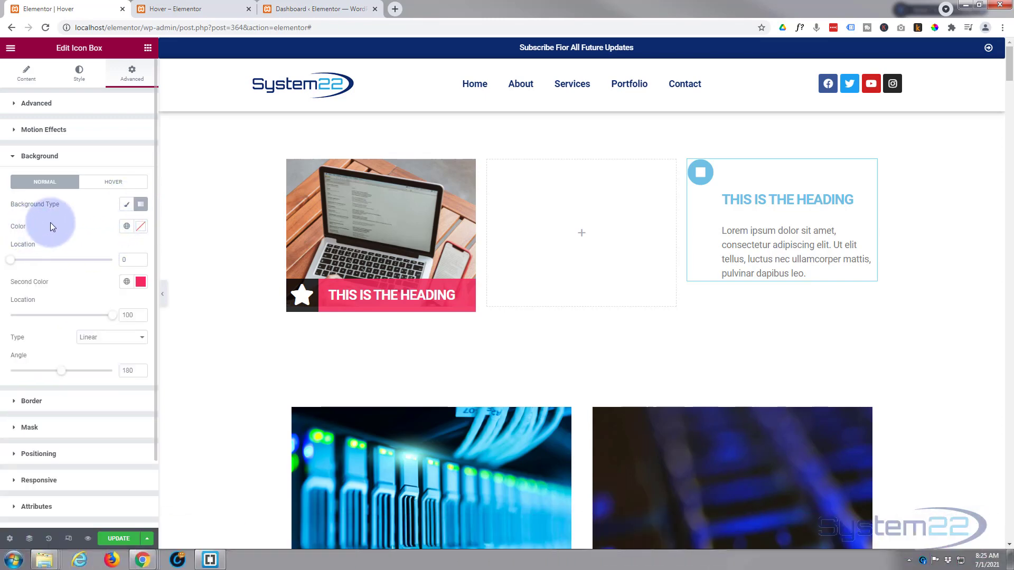
{"action": "left_click", "coordinate": [139, 227]}
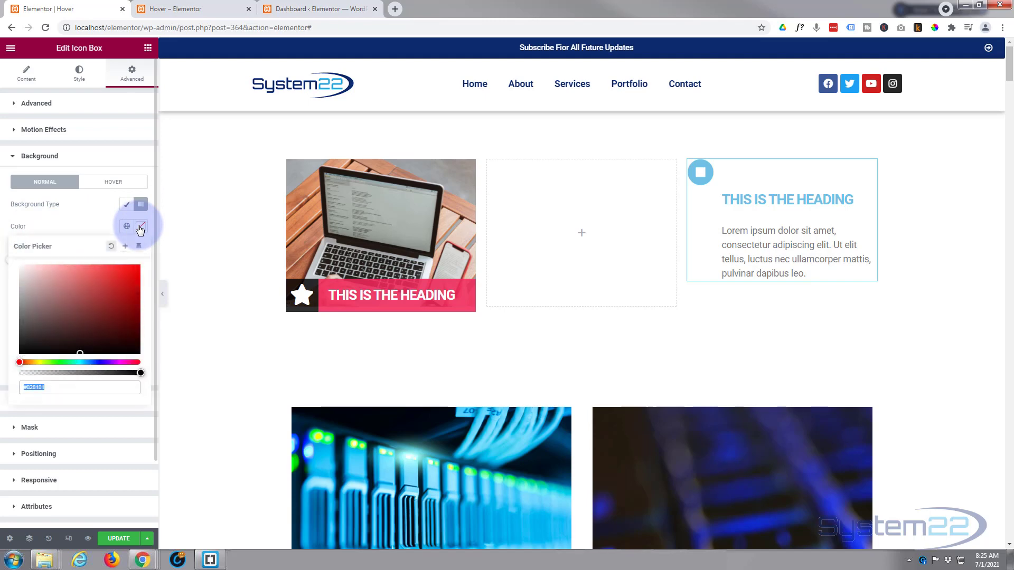
{"action": "left_click", "coordinate": [20, 347]}
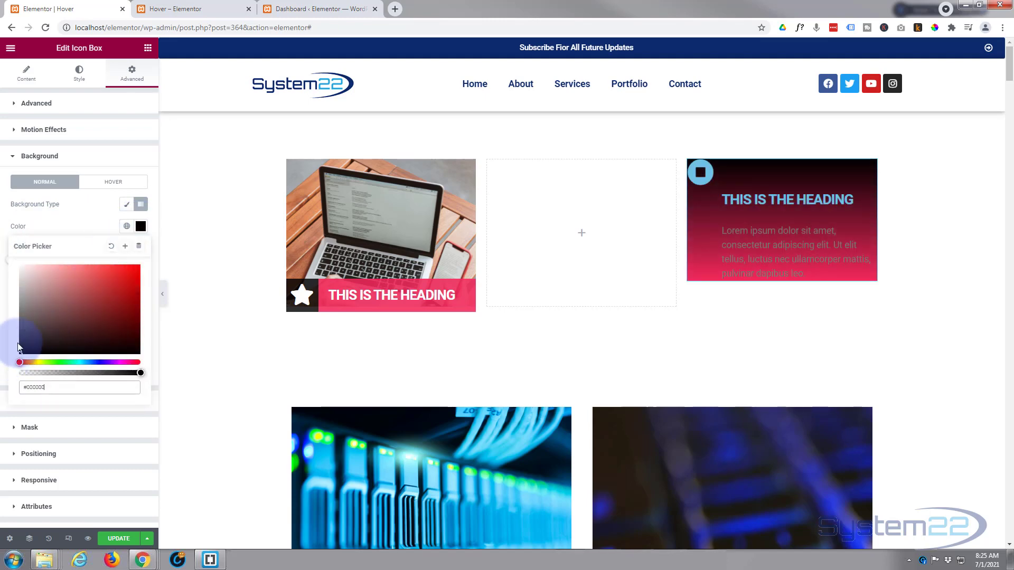
{"action": "left_click", "coordinate": [81, 224]}
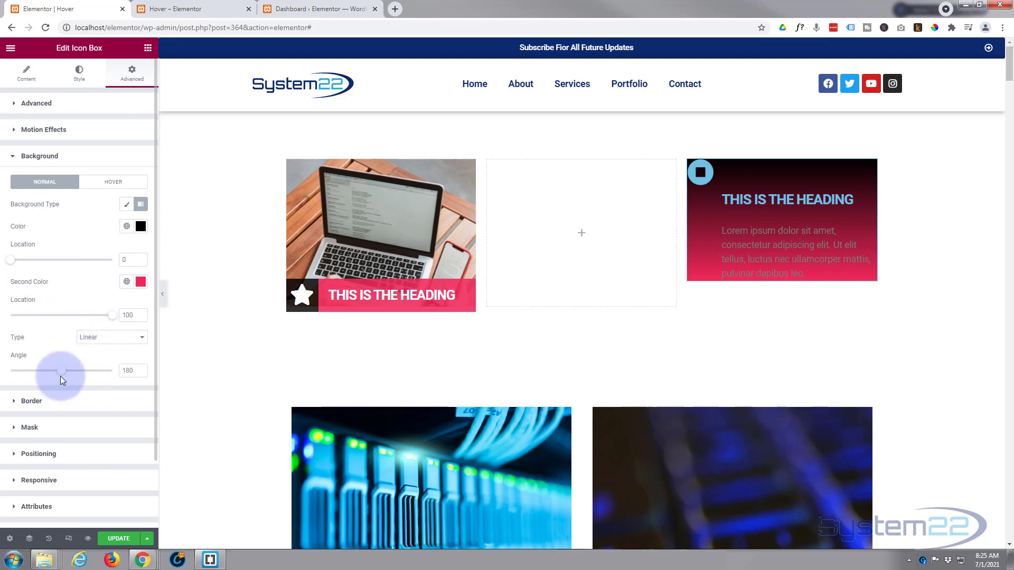
Set the background gradient's angle to 90 and both color locations to 15, and update the page.
{"action": "left_click_drag", "start_coordinate": [62, 376], "coordinate": [37, 376]}
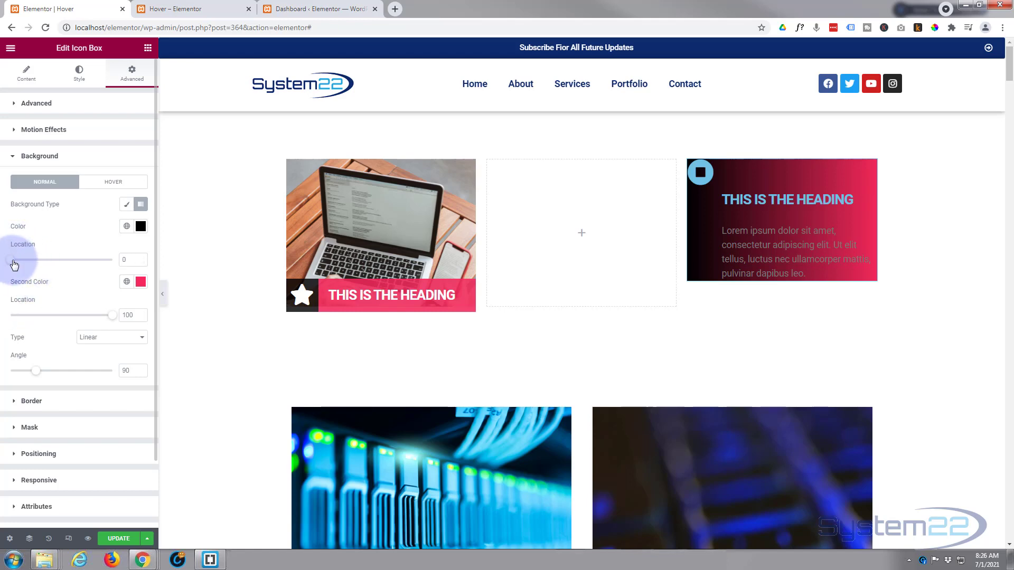
{"action": "left_click_drag", "start_coordinate": [14, 265], "coordinate": [34, 262]}
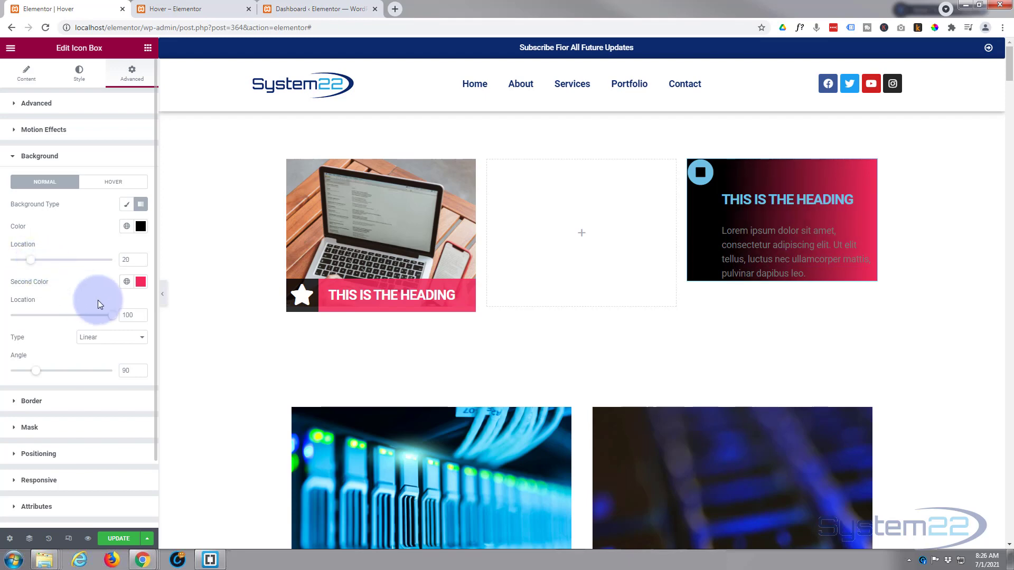
{"action": "left_click_drag", "start_coordinate": [112, 315], "coordinate": [29, 315]}
{"action": "left_click_drag", "start_coordinate": [31, 263], "coordinate": [26, 262]}
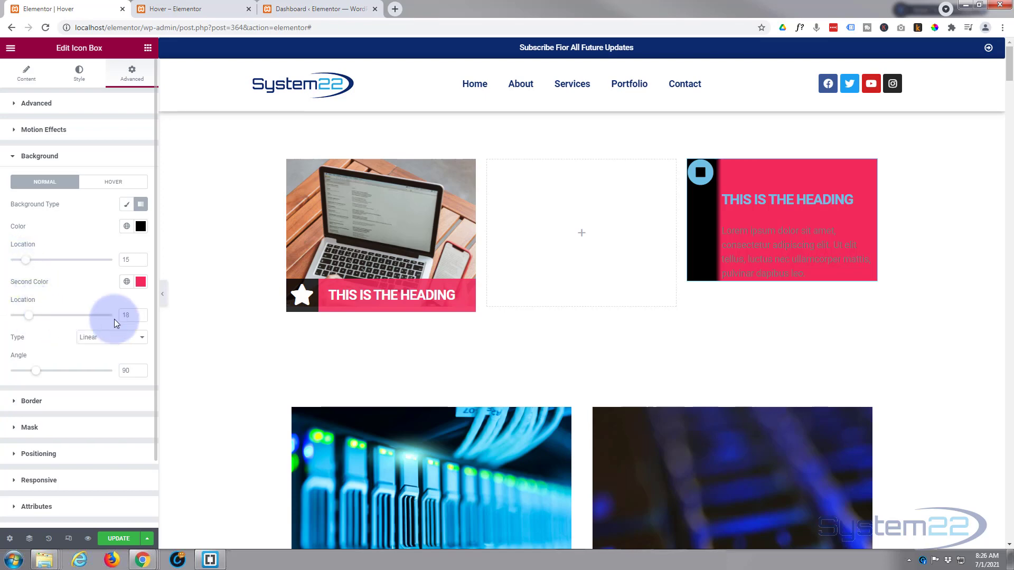
{"action": "left_click_drag", "start_coordinate": [30, 315], "coordinate": [26, 317]}
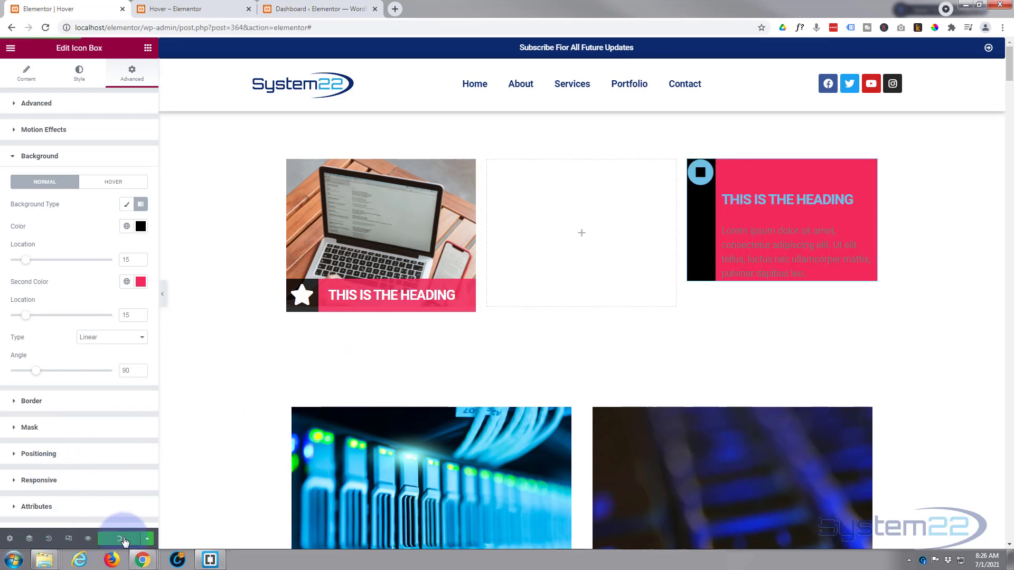
{"action": "left_click", "coordinate": [100, 537]}
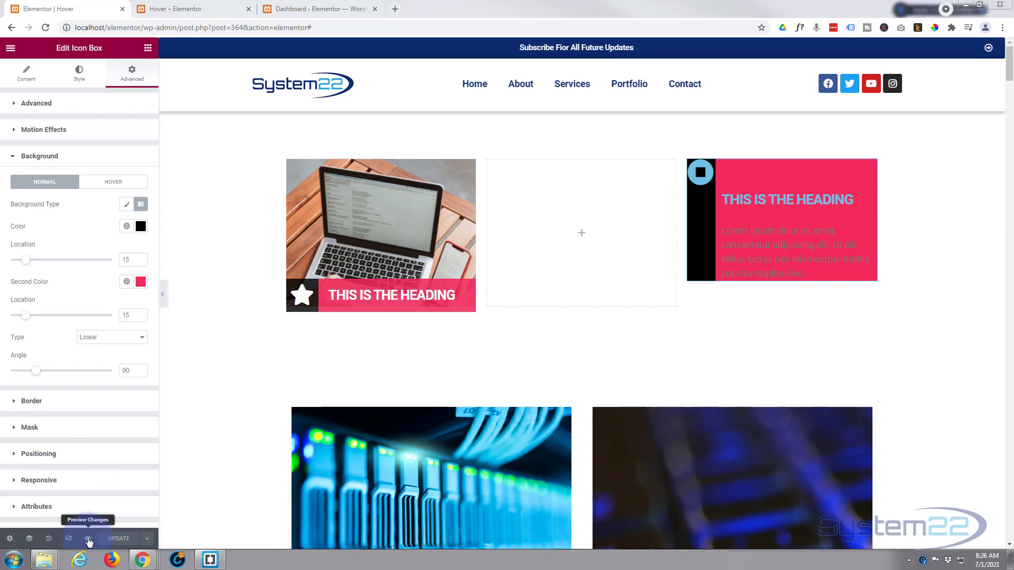
Preview the page changes and inspect the icon box's icon element in the browser's developer tools.
{"action": "left_click", "coordinate": [88, 539]}
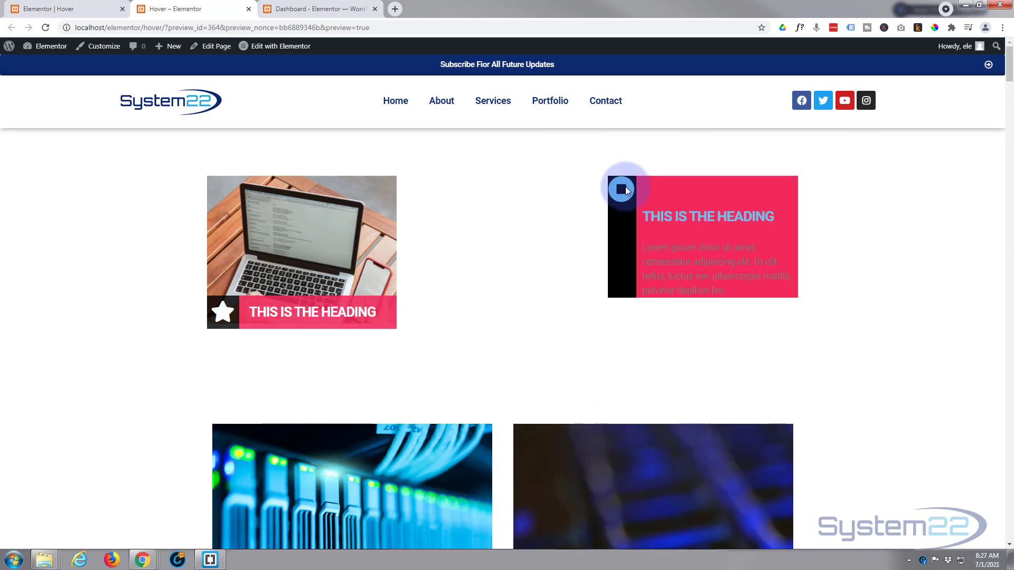
{"action": "right_click", "coordinate": [624, 187]}
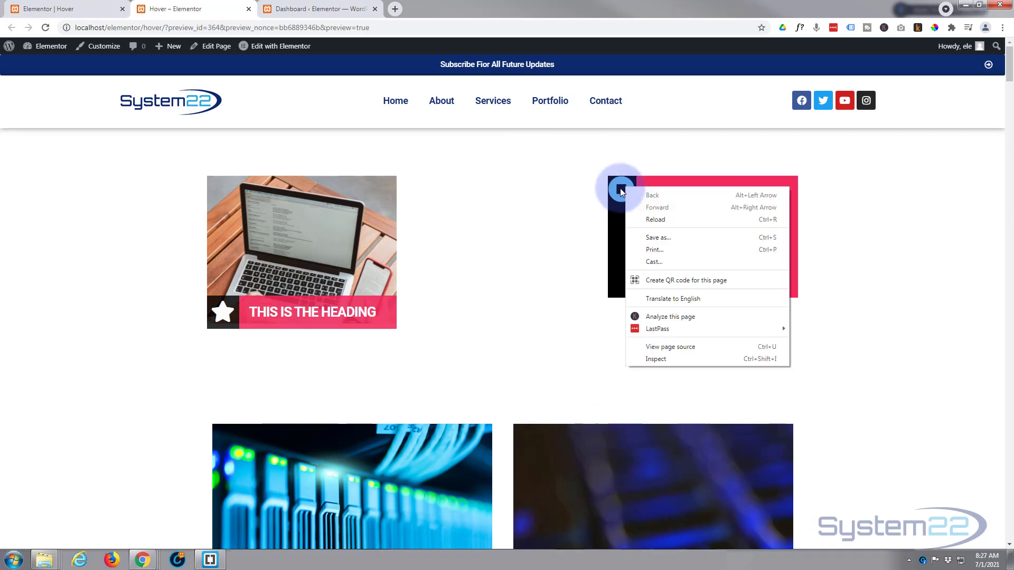
{"action": "left_click", "coordinate": [656, 361]}
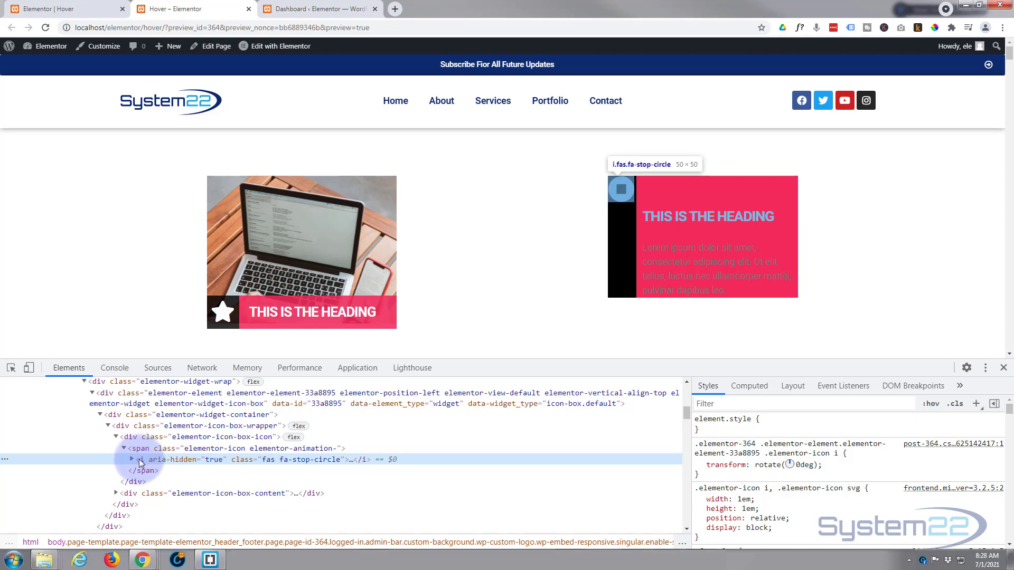
Try a padding-top of 10px on the icon's element style in the inspector.
{"action": "left_click", "coordinate": [768, 421]}
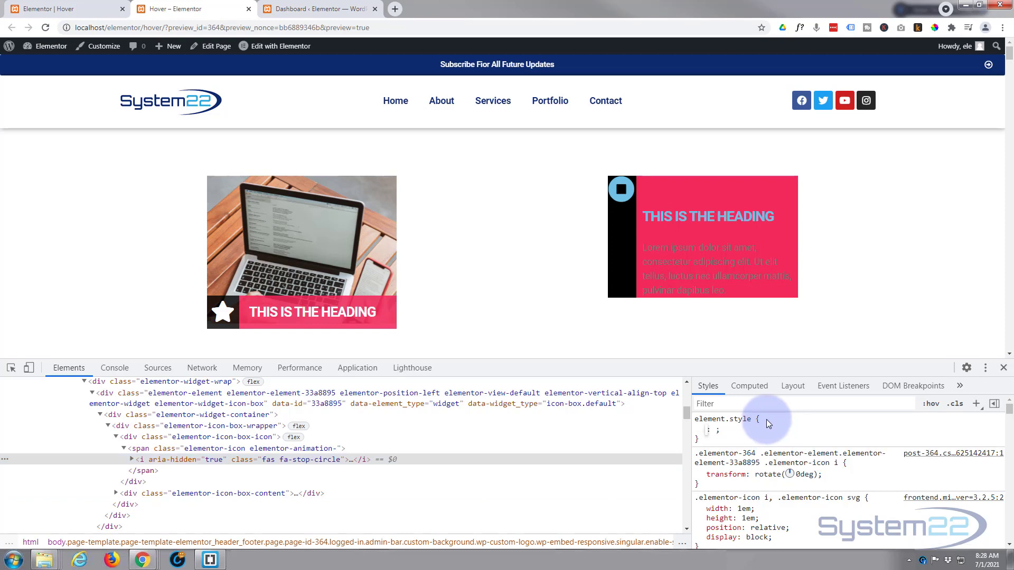
{"action": "type", "text": "padding"}
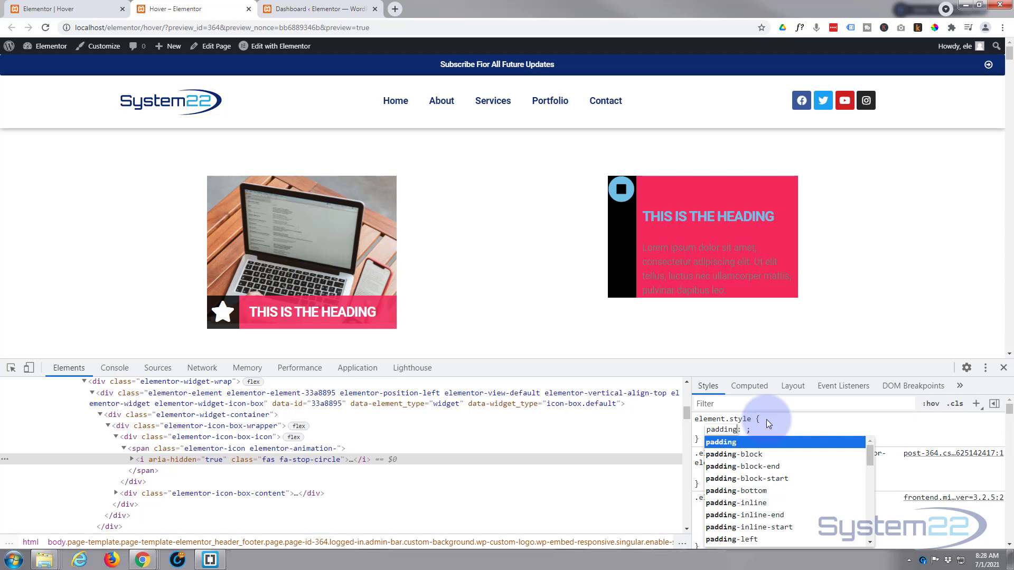
{"action": "type", "text": "-top"}
{"action": "key", "text": "Tab"}
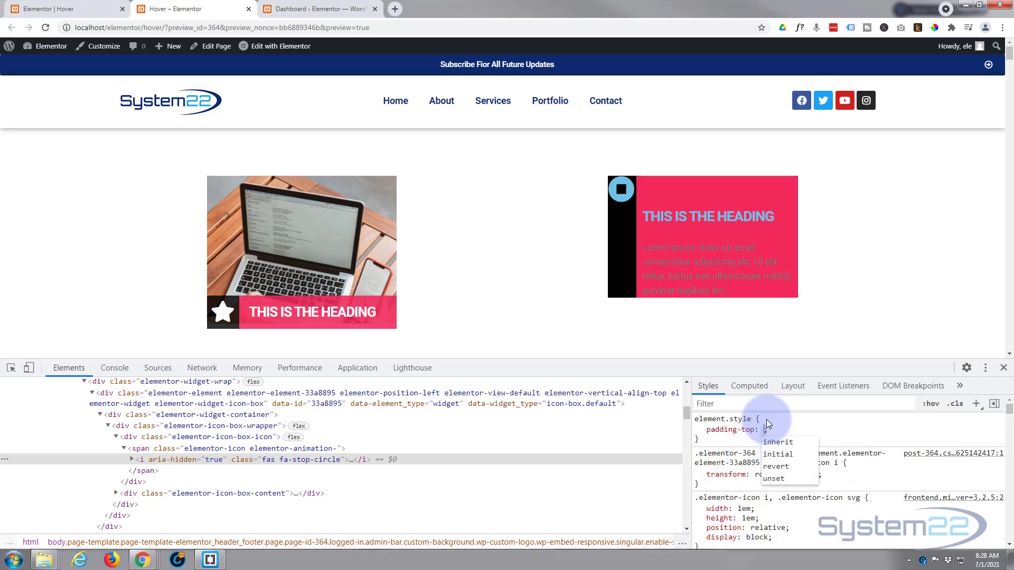
{"action": "type", "text": "10px;"}
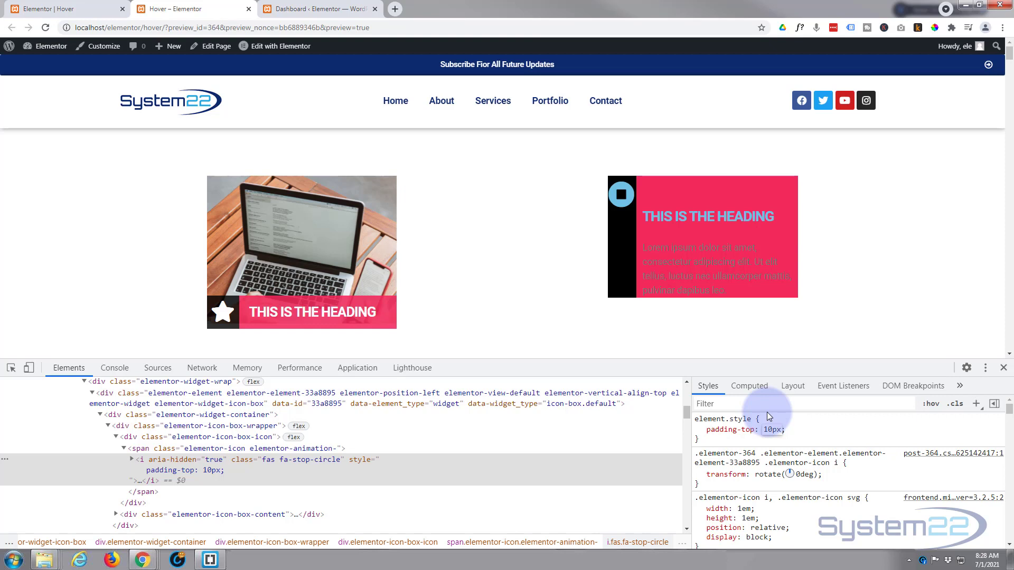
Try a margin-left of 10px on the inspected icon's element style.
{"action": "left_click", "coordinate": [789, 430]}
{"action": "left_click", "coordinate": [789, 429]}
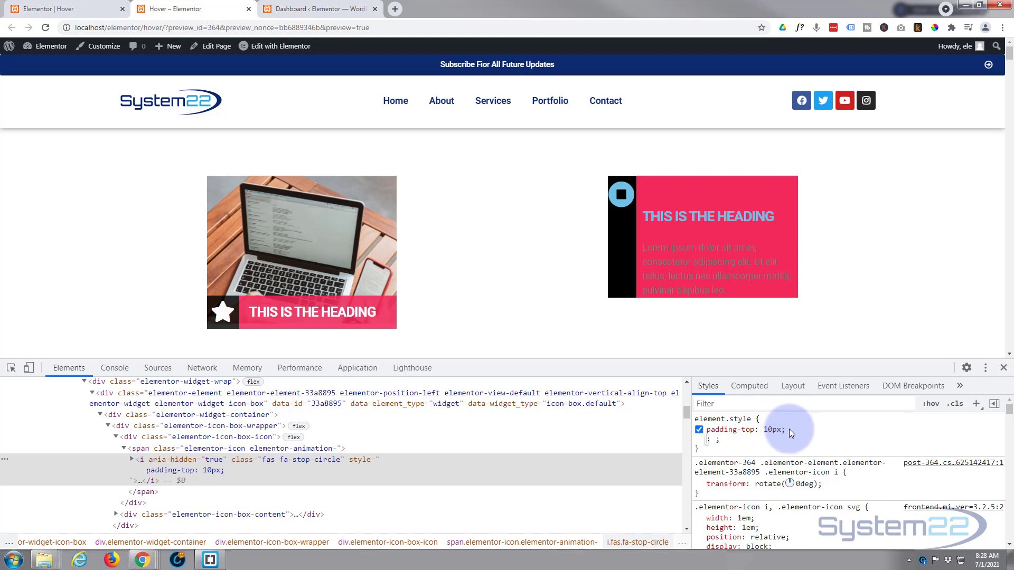
{"action": "type", "text": "margin"}
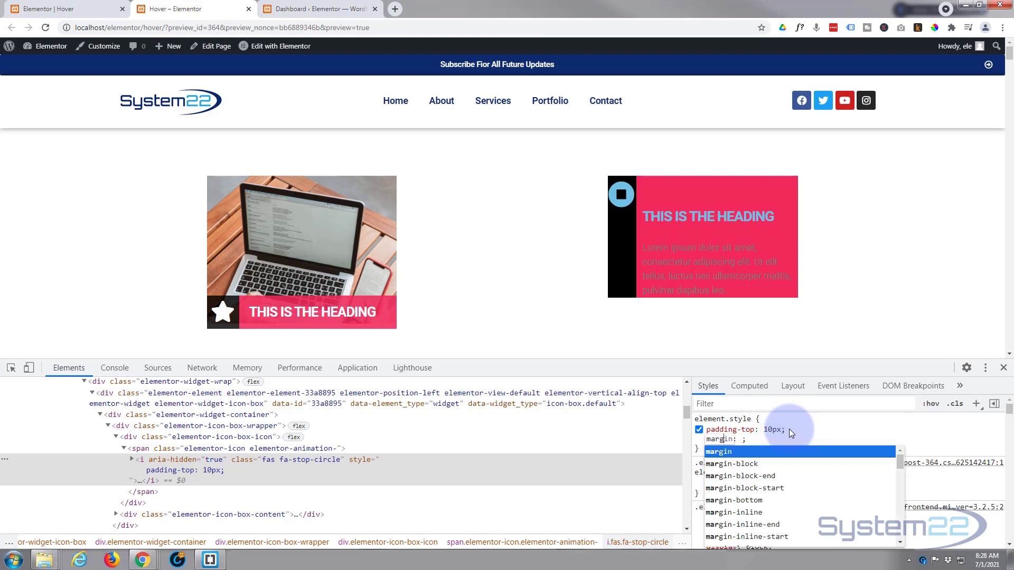
{"action": "type", "text": "-l"}
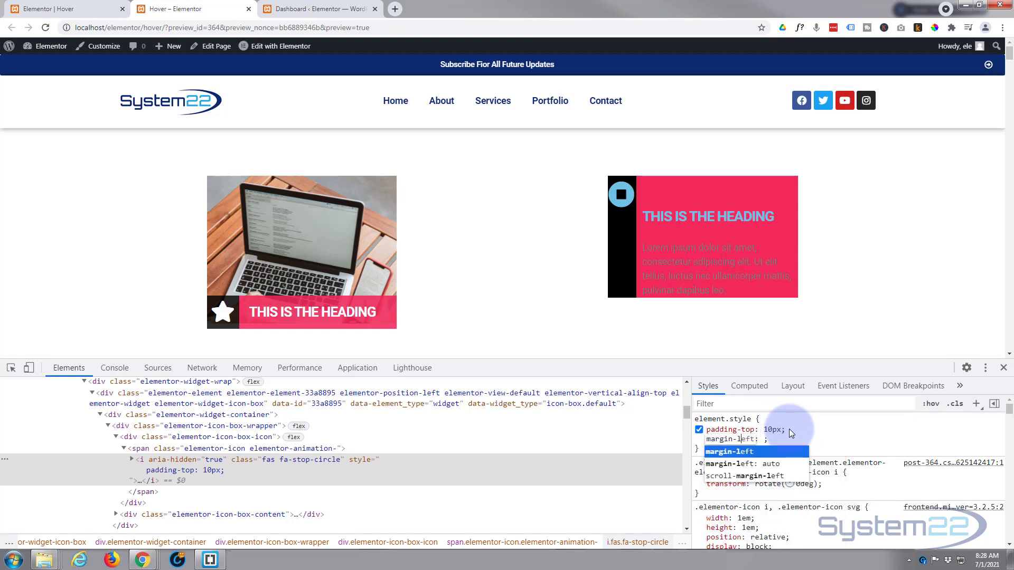
{"action": "type", "text": "eft"}
{"action": "key", "text": "Tab"}
{"action": "type", "text": "10"}
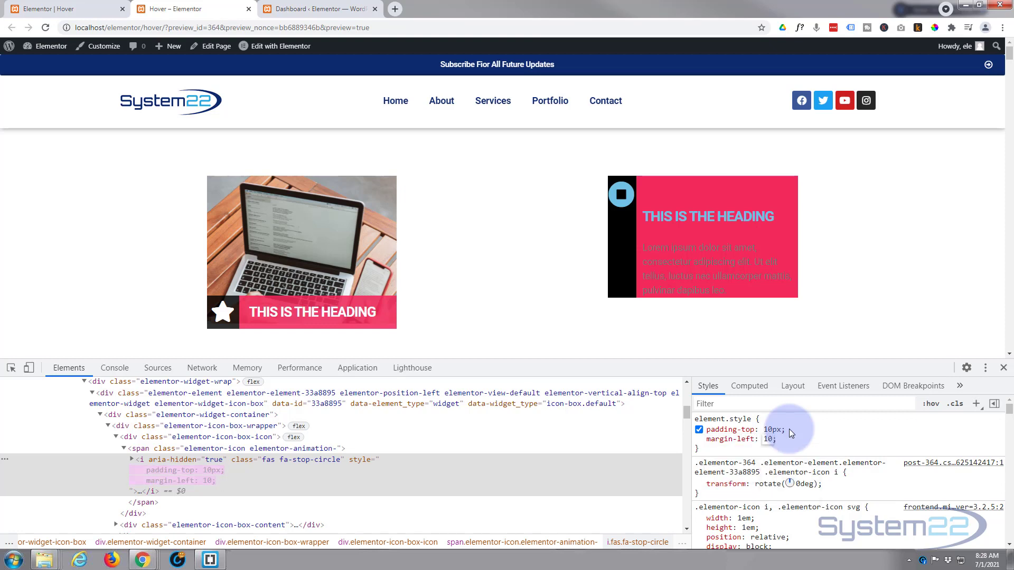
{"action": "type", "text": "px"}
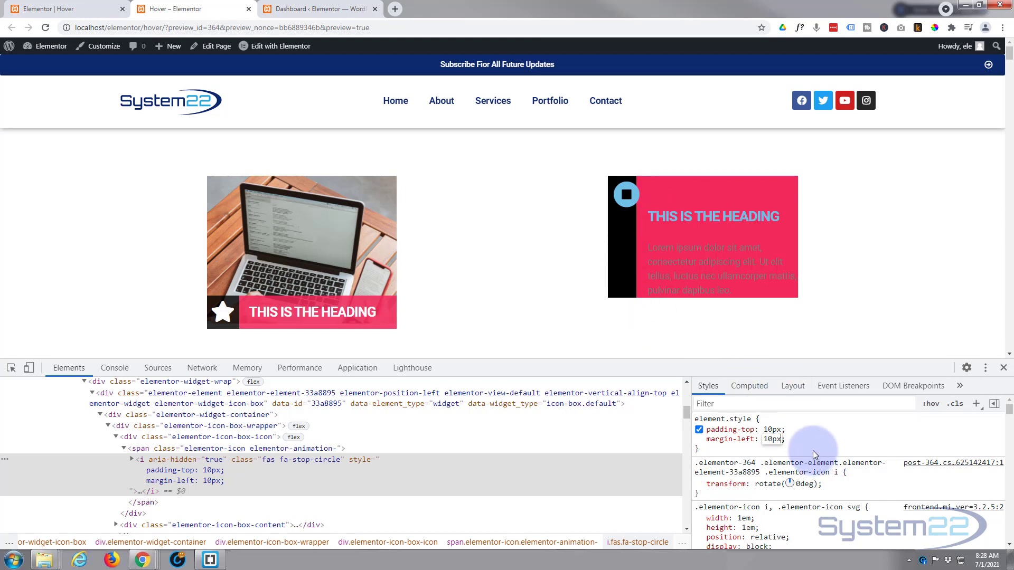
{"action": "key", "text": "Return"}
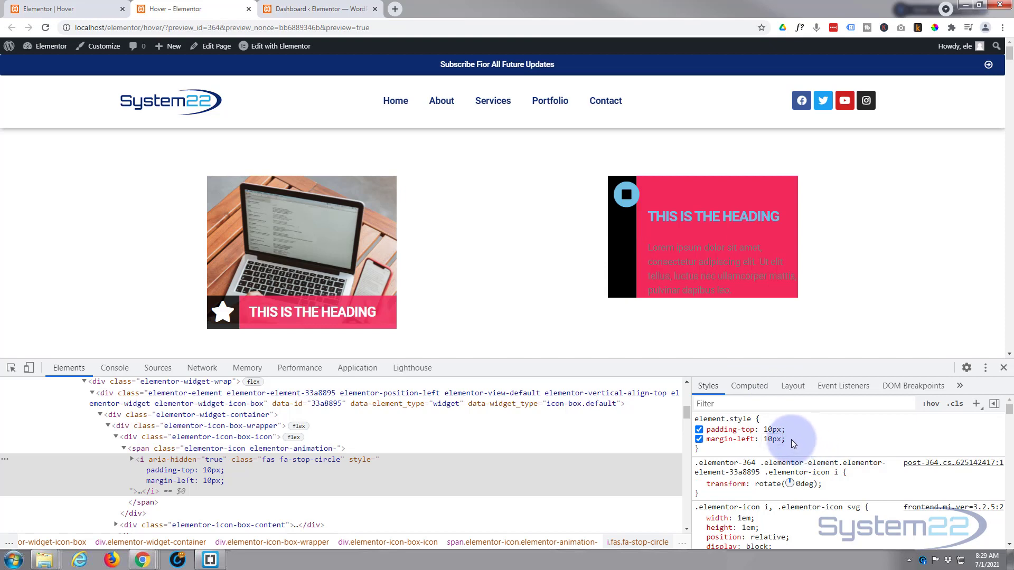
Try a margin-right of 20px on the inspected icon's element style.
{"action": "type", "text": "margin"}
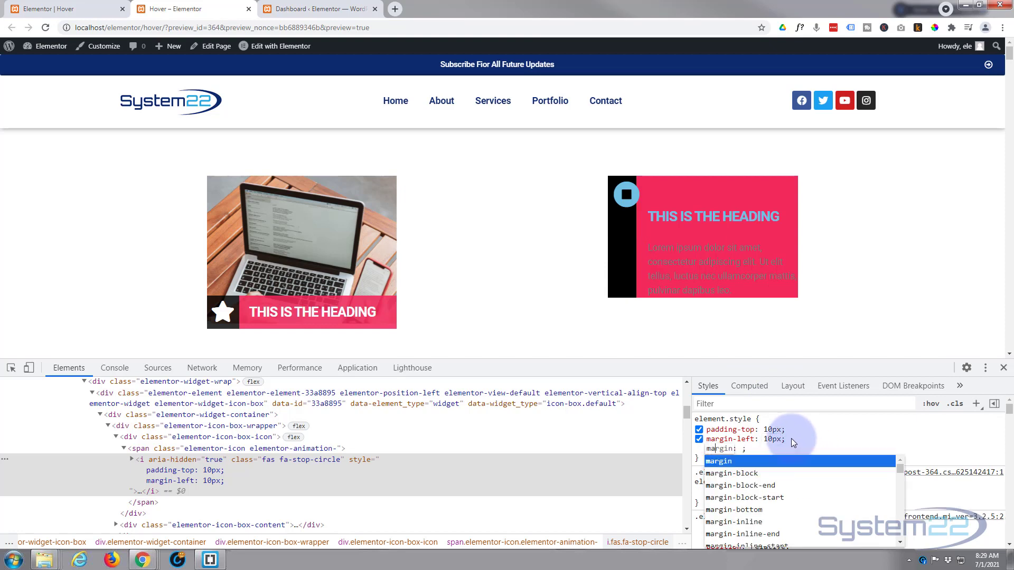
{"action": "type", "text": "-right"}
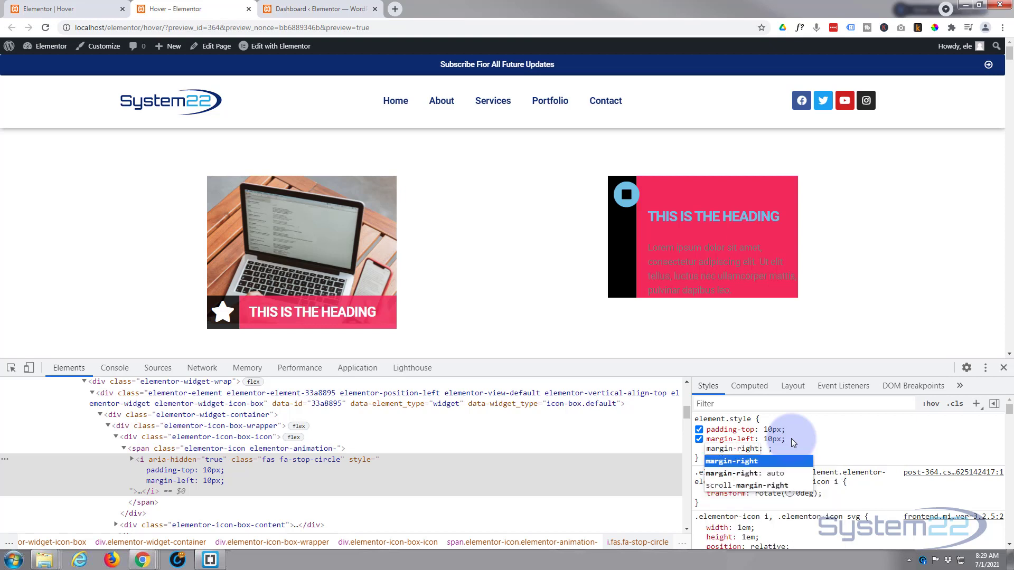
{"action": "key", "text": "Tab"}
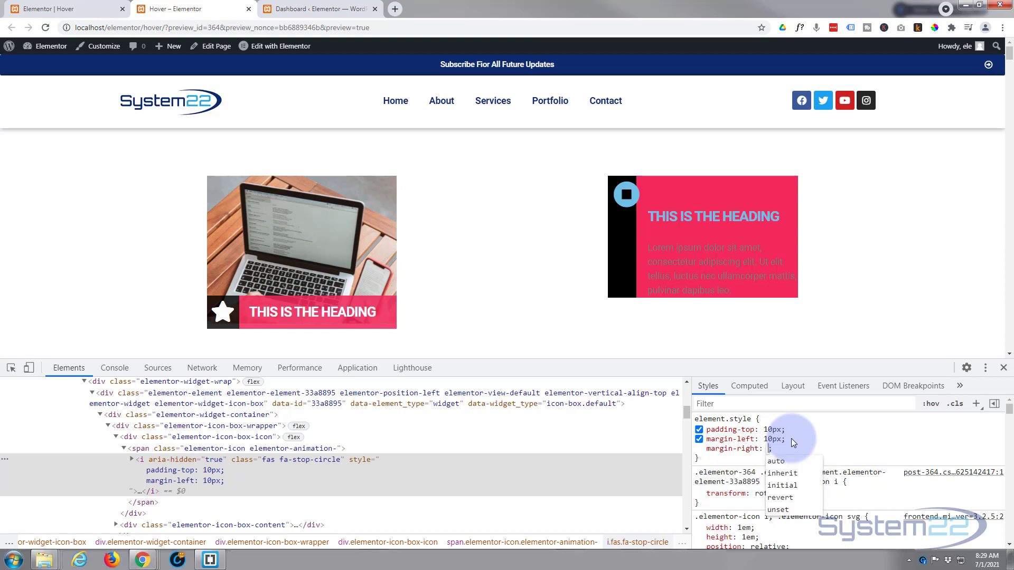
{"action": "type", "text": "20px"}
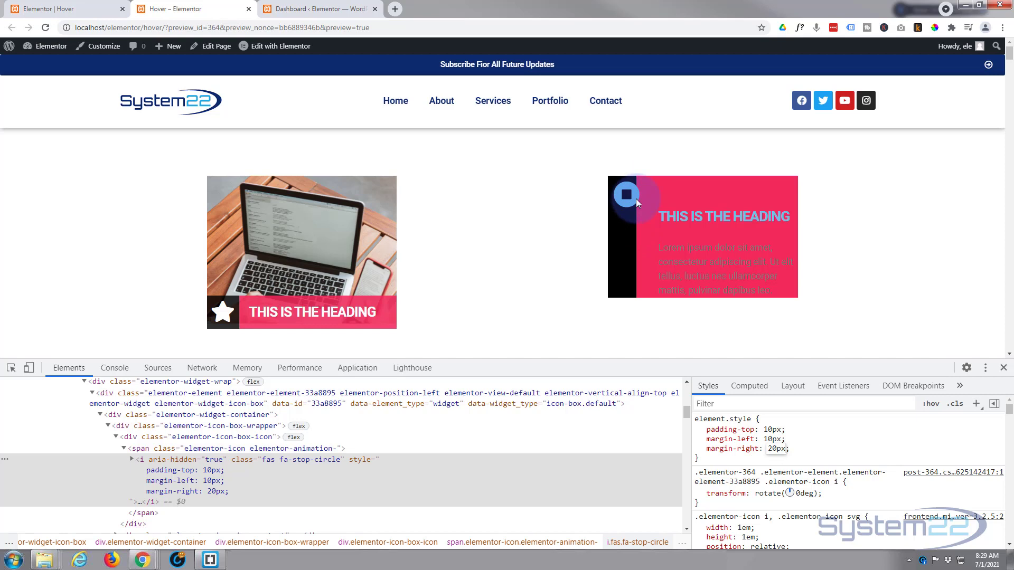
Select the three trial padding and margin declarations and reload the page preview to discard them.
{"action": "left_click", "coordinate": [46, 29]}
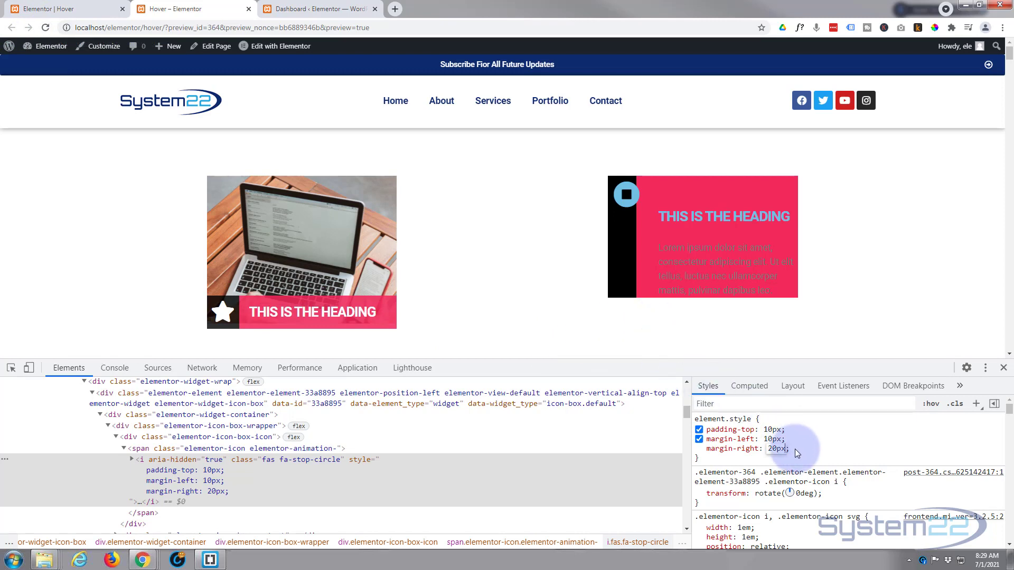
{"action": "mouse_move", "coordinate": [795, 449]}
{"action": "left_mouse_down"}
{"action": "mouse_move", "coordinate": [718, 435]}
{"action": "mouse_move", "coordinate": [796, 451]}
{"action": "left_mouse_up"}
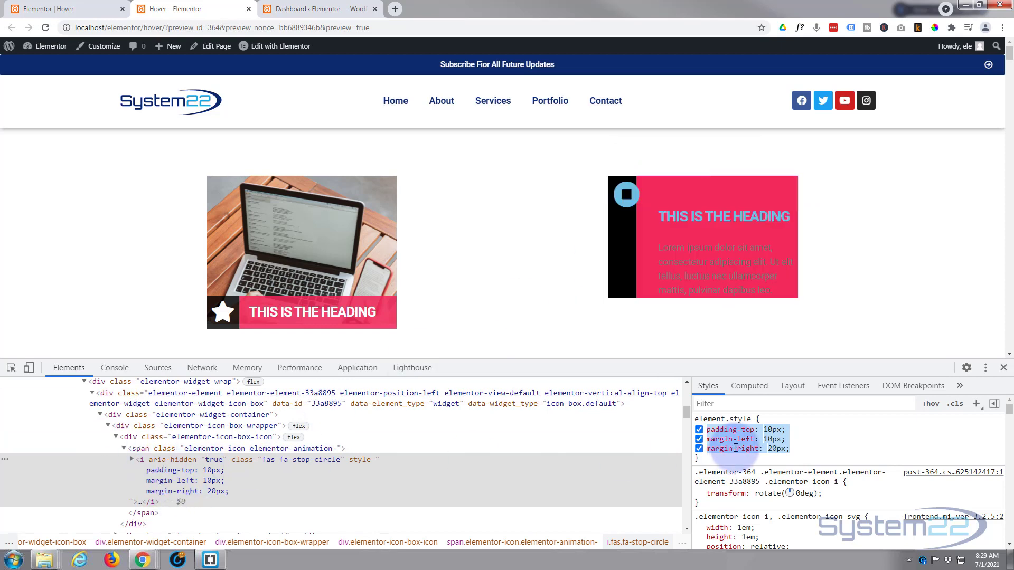
{"action": "left_click", "coordinate": [45, 29]}
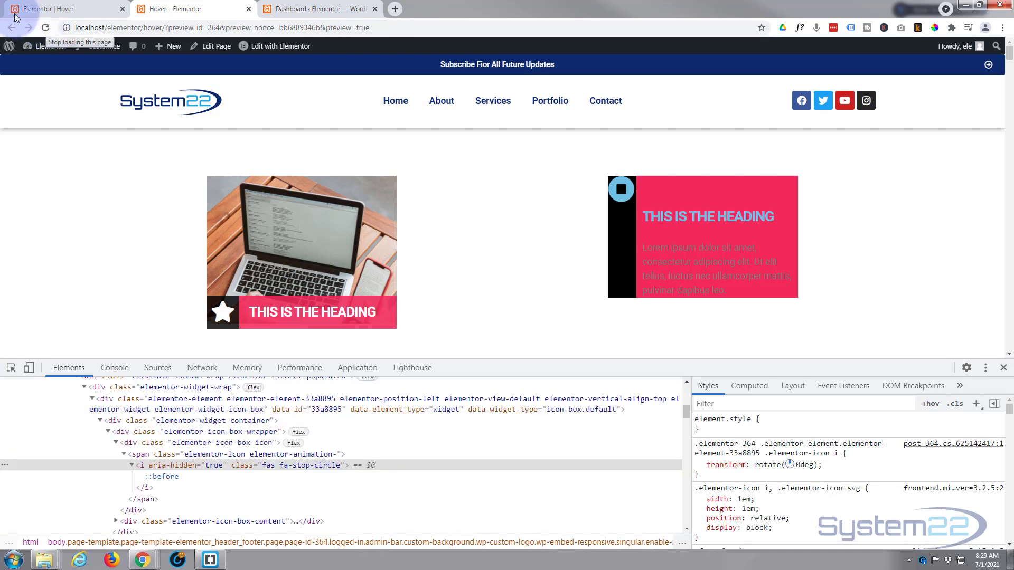
Open the Additional CSS editor in the WordPress theme Customizer.
{"action": "left_click", "coordinate": [62, 9]}
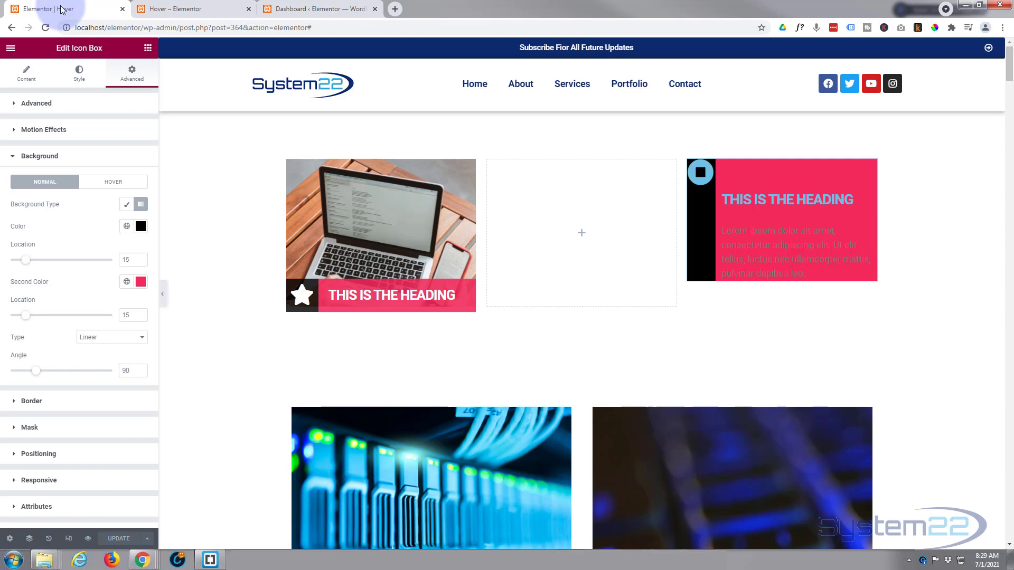
{"action": "left_click", "coordinate": [329, 9]}
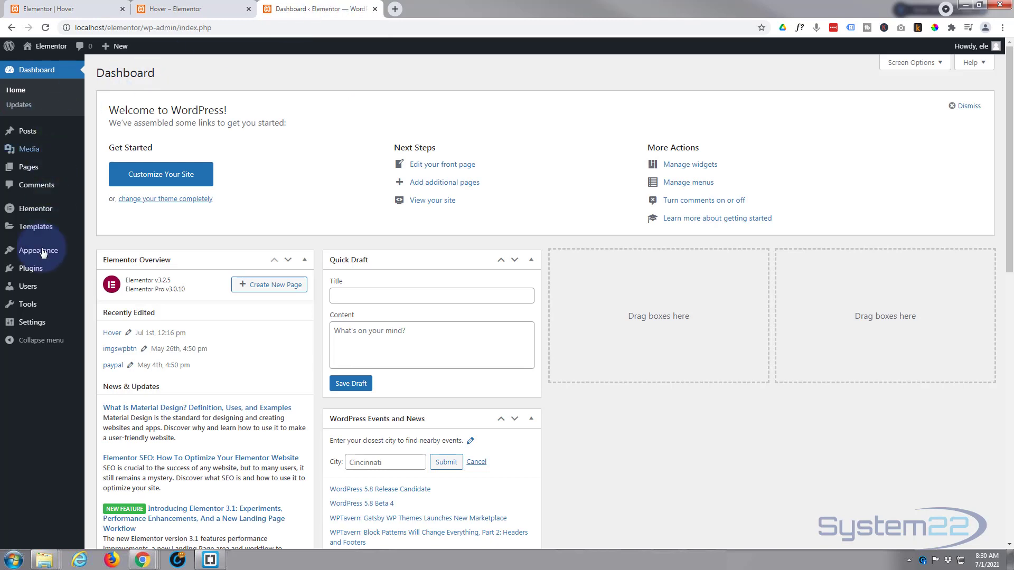
{"action": "mouse_move", "coordinate": [43, 257]}
{"action": "left_click", "coordinate": [105, 271]}
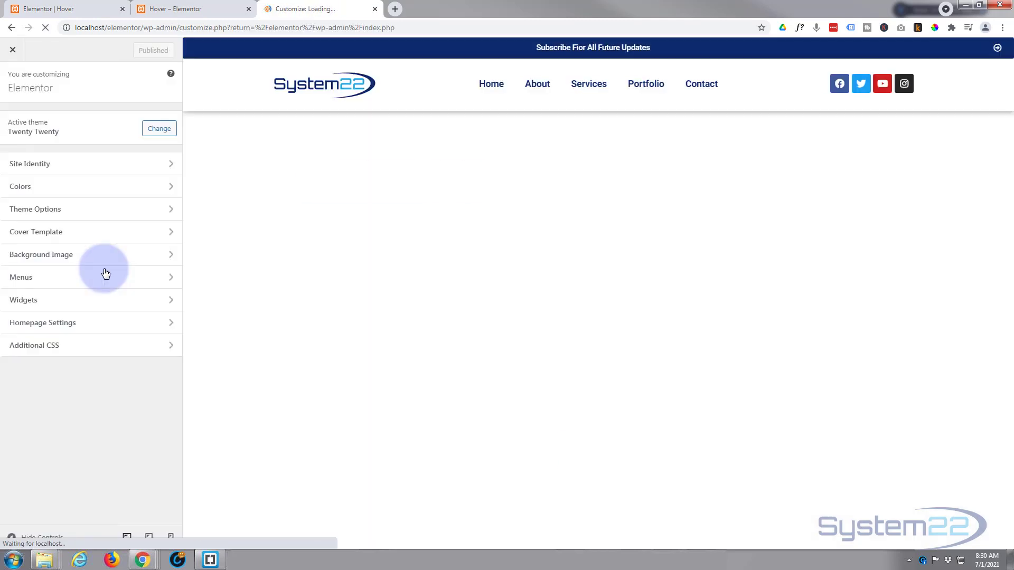
{"action": "left_click", "coordinate": [94, 348]}
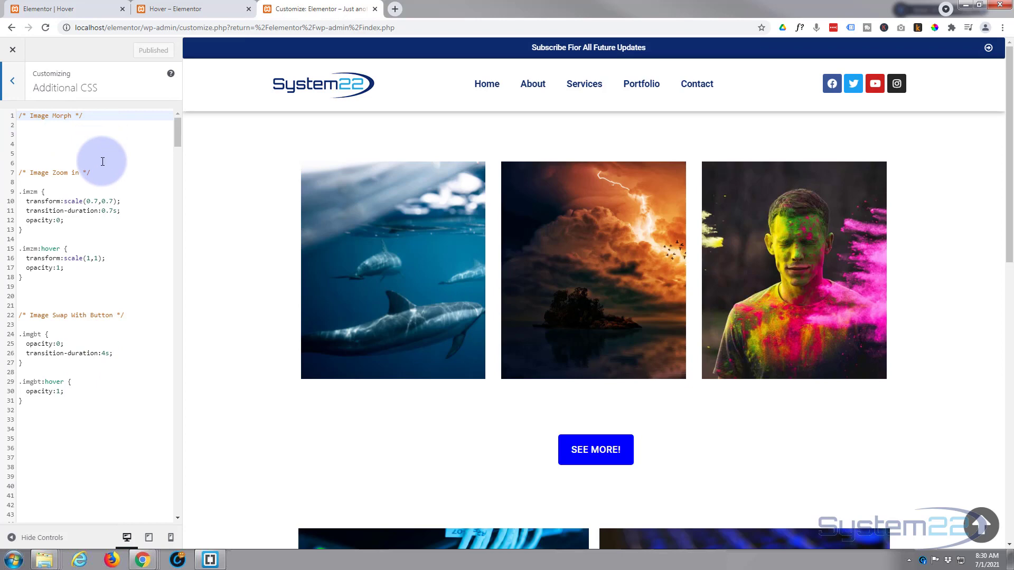
Return to the Elementor editor, give the icon box the CSS class ictt, and select the class name for reuse.
{"action": "left_click", "coordinate": [67, 9]}
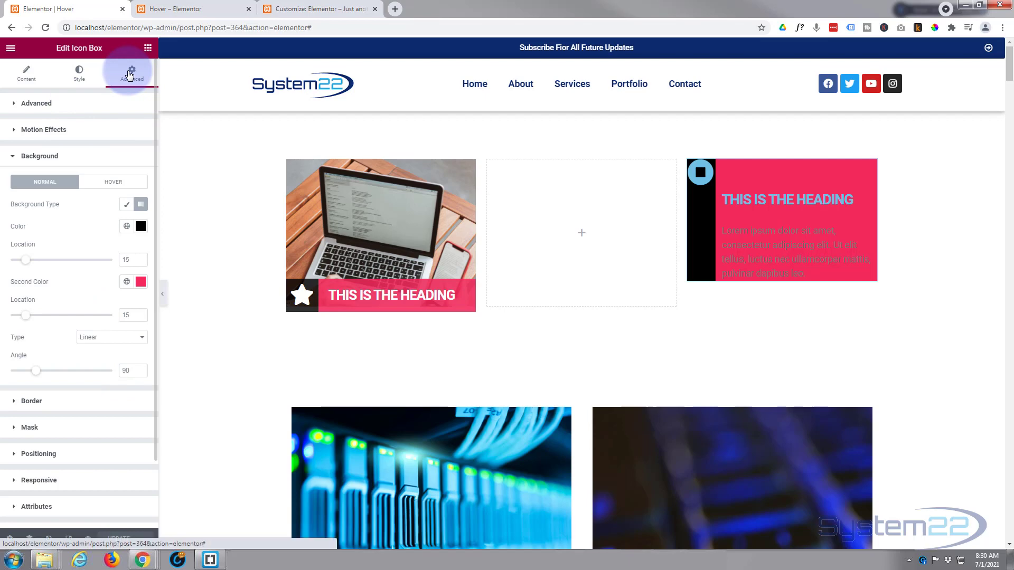
{"action": "left_click", "coordinate": [43, 107]}
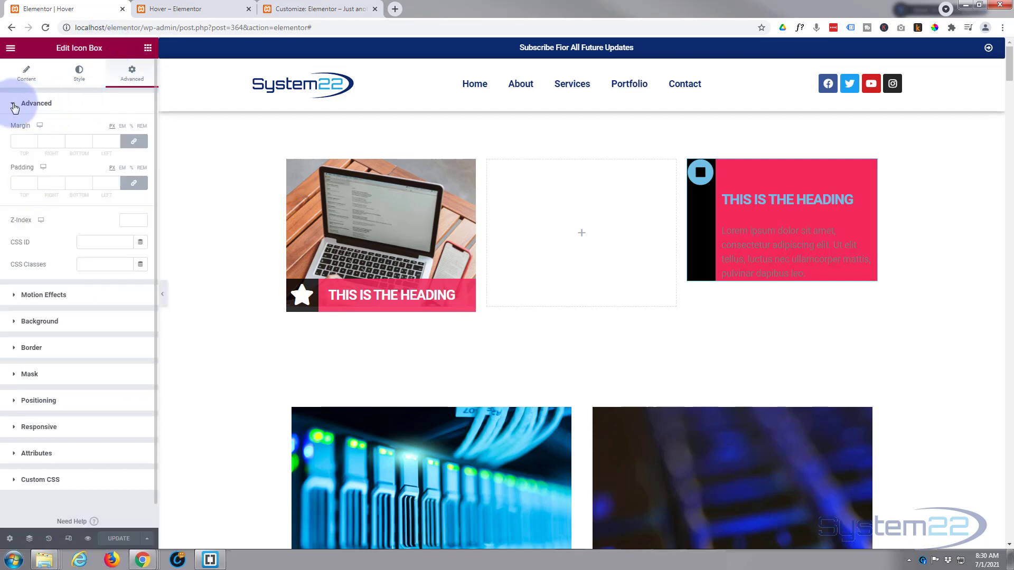
{"action": "left_click", "coordinate": [87, 264]}
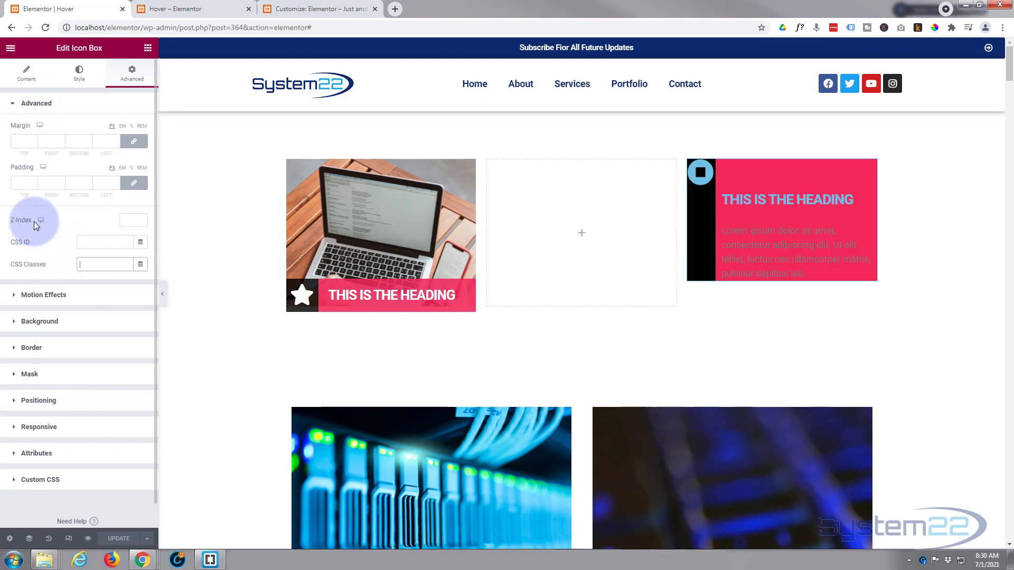
{"action": "type", "text": "ictt"}
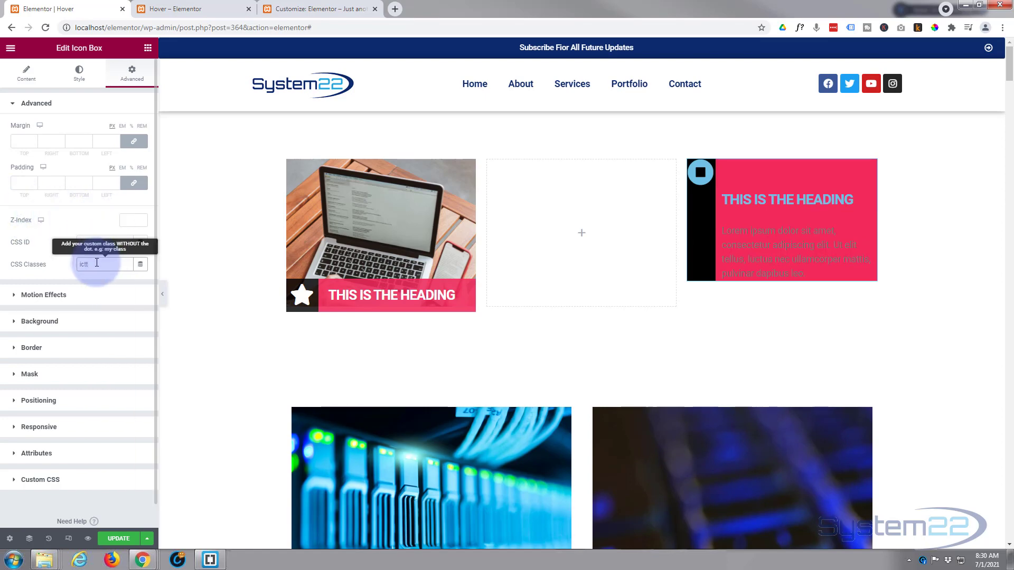
{"action": "left_click_drag", "start_coordinate": [97, 263], "coordinate": [70, 265]}
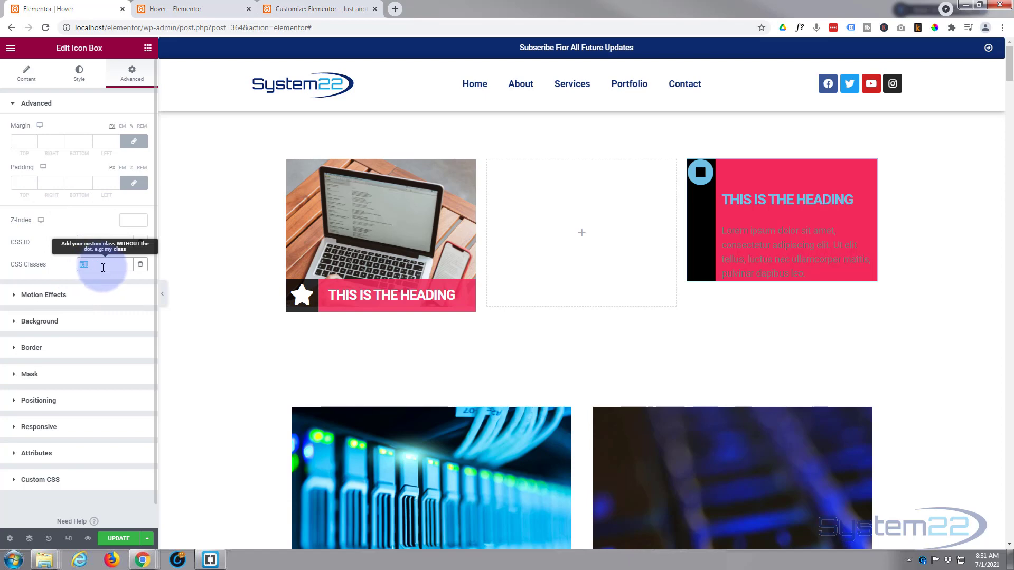
Add a custom CSS rule for .ictt i with padding-top:10px, margin-left:10px and margin-right:20px.
{"action": "left_click", "coordinate": [58, 479]}
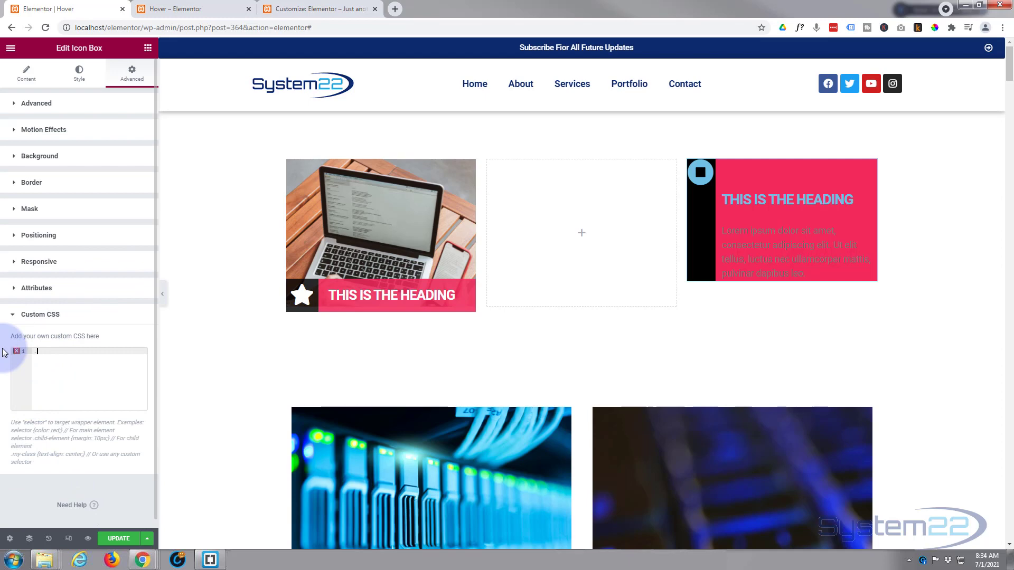
{"action": "type", "text": "ictt"}
{"action": "left_click", "coordinate": [179, 9]}
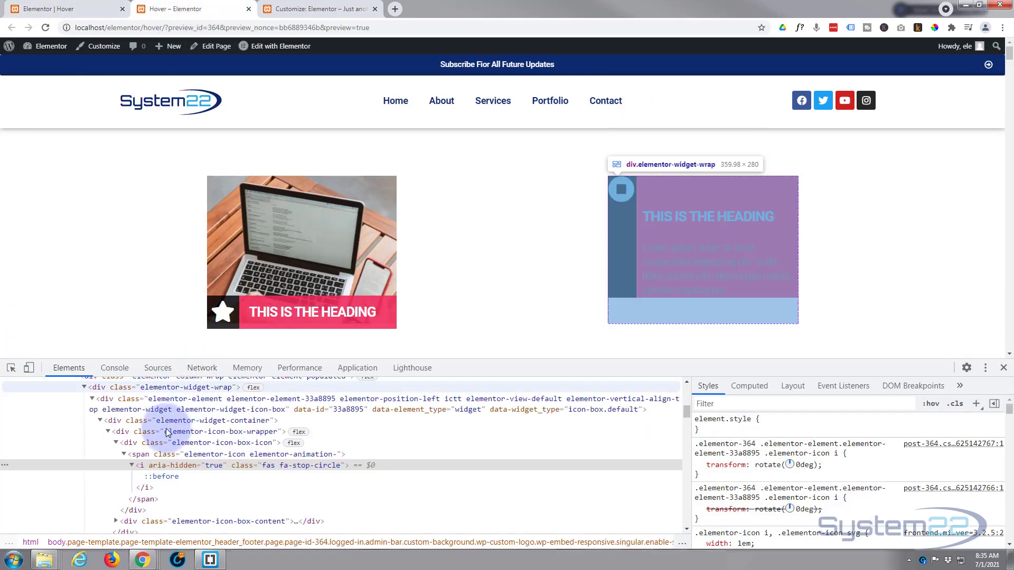
{"action": "left_click", "coordinate": [79, 9]}
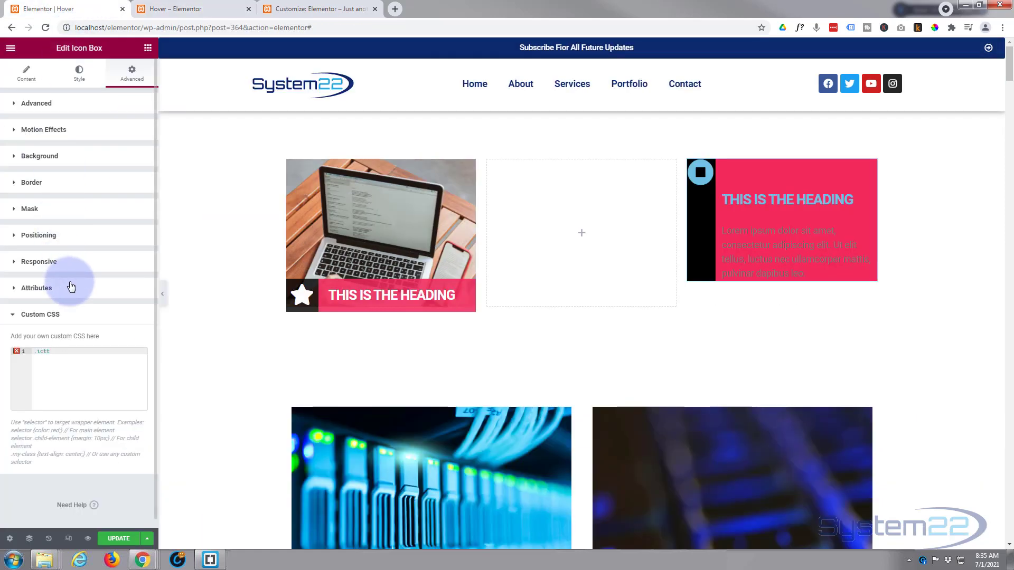
{"action": "type", "text": "i "}
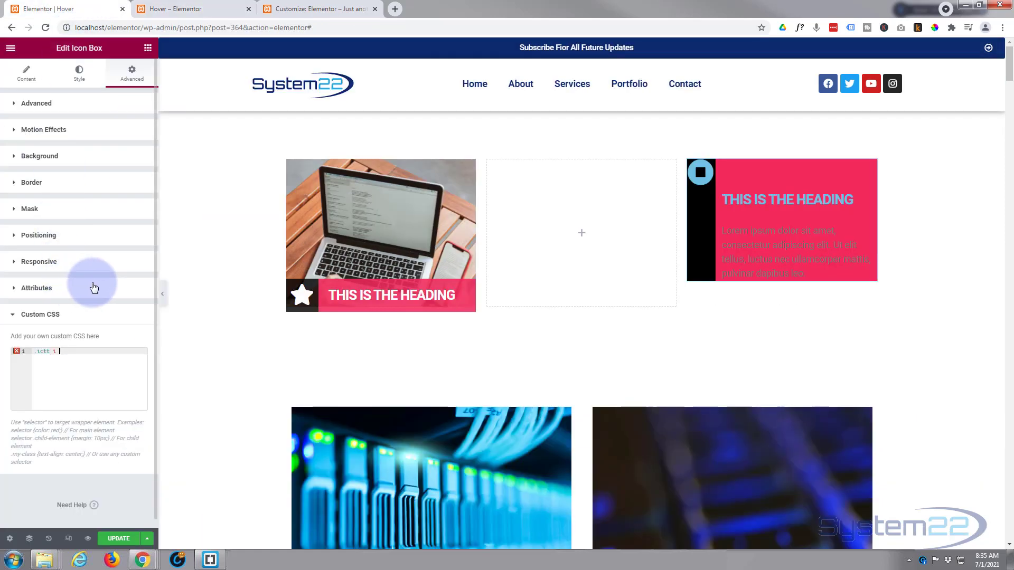
{"action": "type", "text": "{}"}
{"action": "key", "text": "Return"}
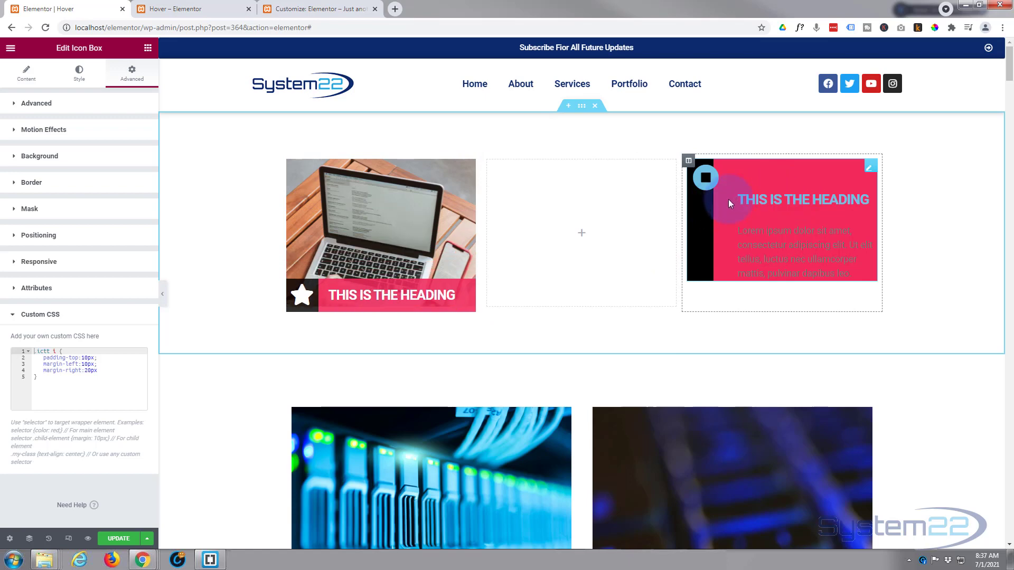
Set margin-right to 10px in the icon box's .ictt i custom CSS rule.
{"action": "left_click", "coordinate": [86, 370]}
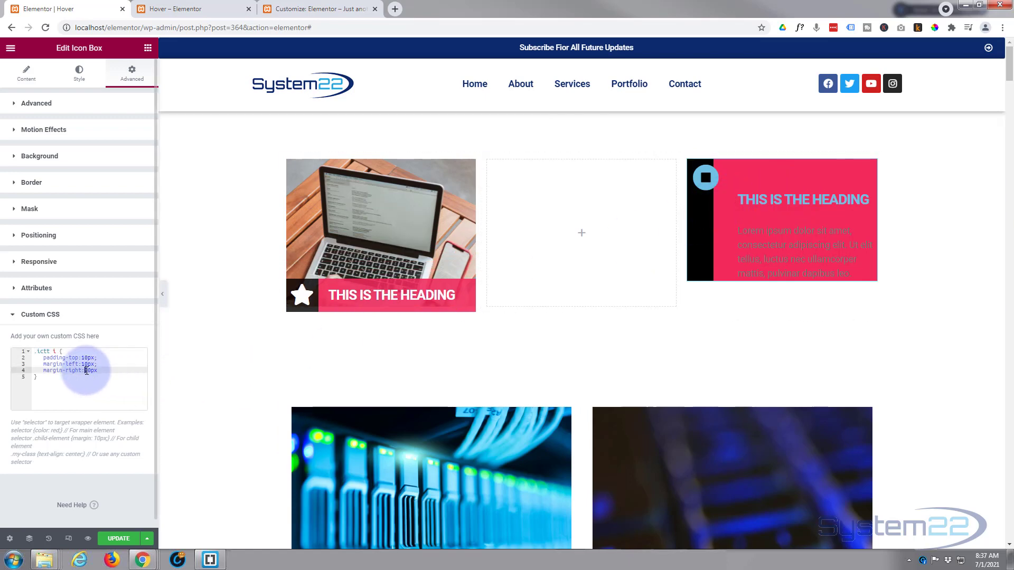
{"action": "key", "text": "BackSpace"}
{"action": "type", "text": "2"}
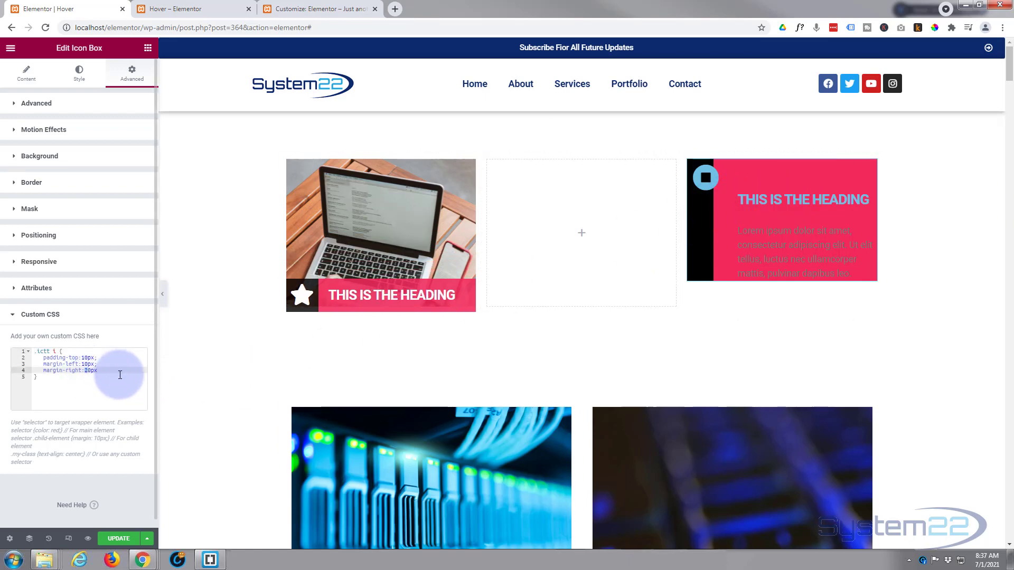
{"action": "key", "text": "BackSpace"}
{"action": "type", "text": "1"}
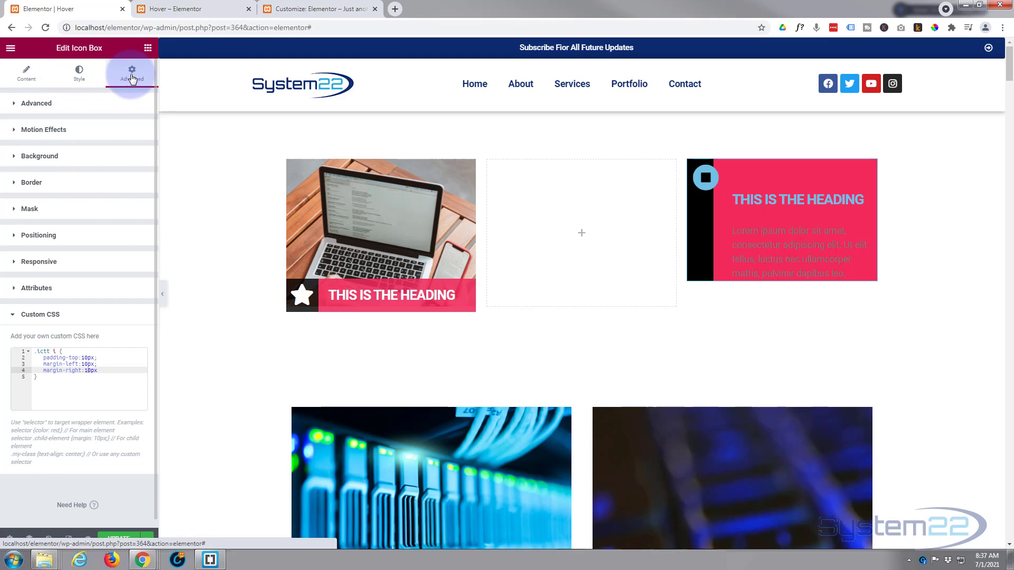
Unlink the icon box's padding values and set the right padding to 20 px and the bottom padding to 50 px.
{"action": "left_click", "coordinate": [62, 104]}
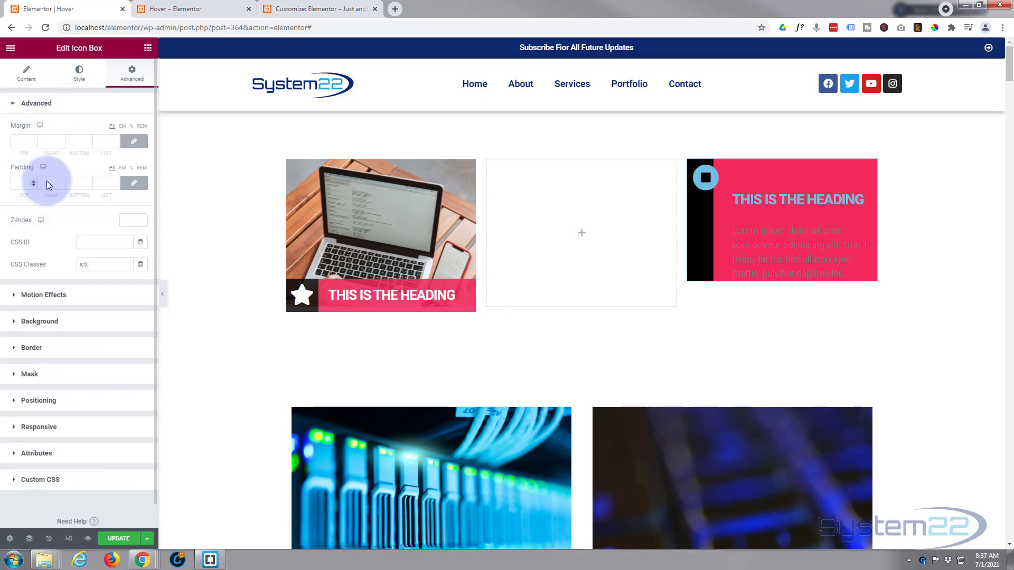
{"action": "left_click", "coordinate": [135, 185]}
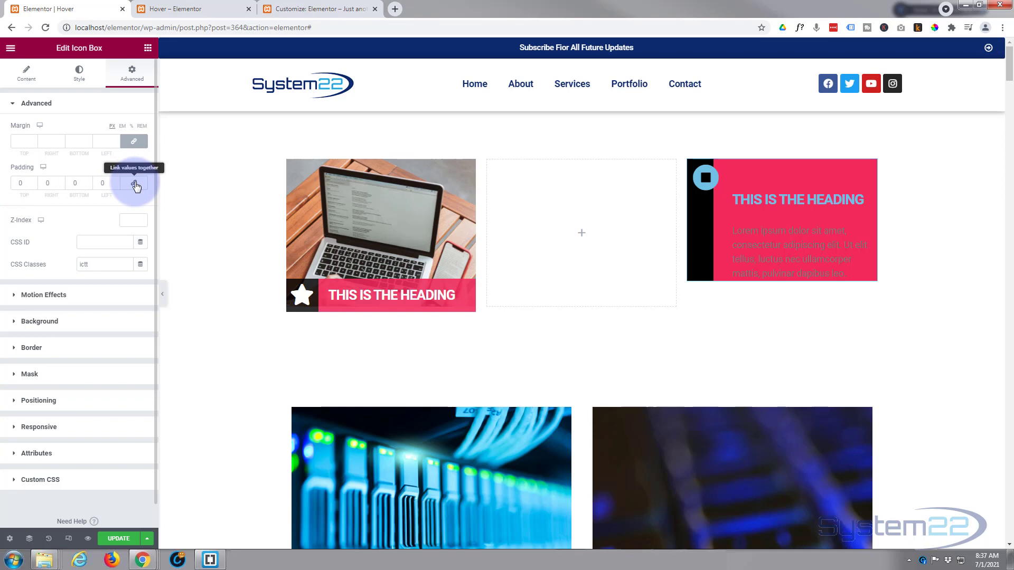
{"action": "left_click", "coordinate": [51, 182]}
{"action": "type", "text": "20"}
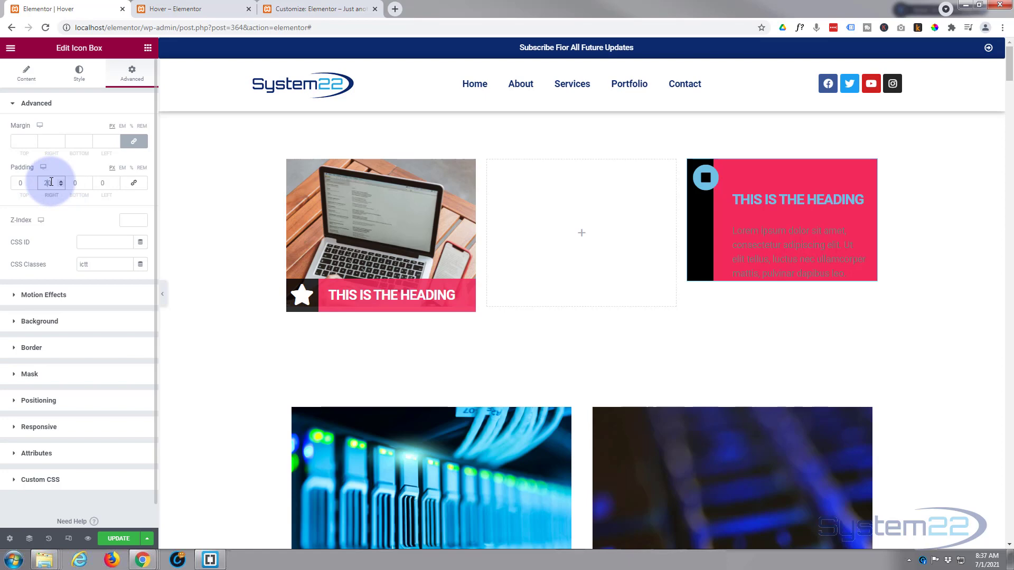
{"action": "left_click", "coordinate": [72, 182]}
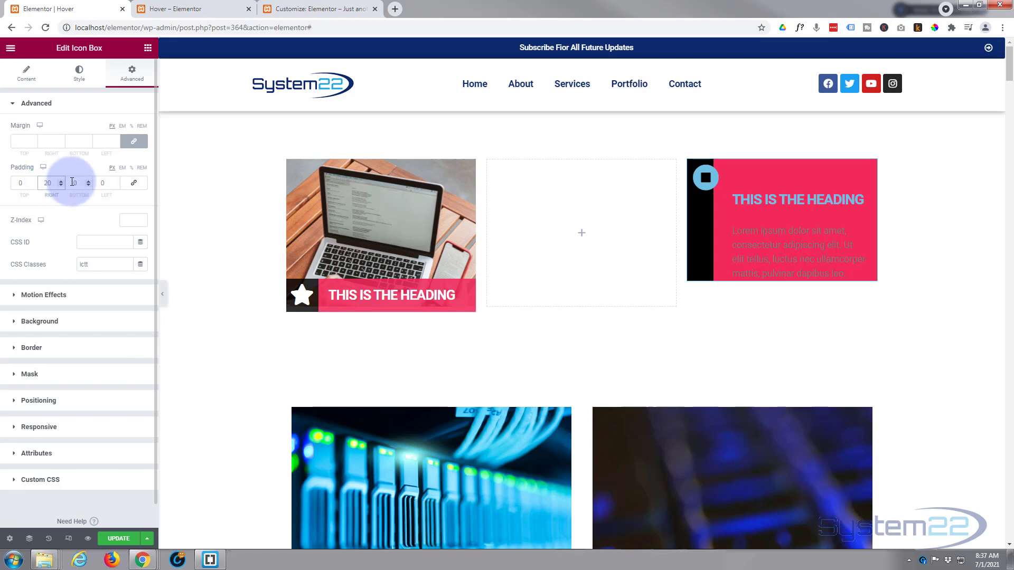
{"action": "left_click", "coordinate": [102, 180]}
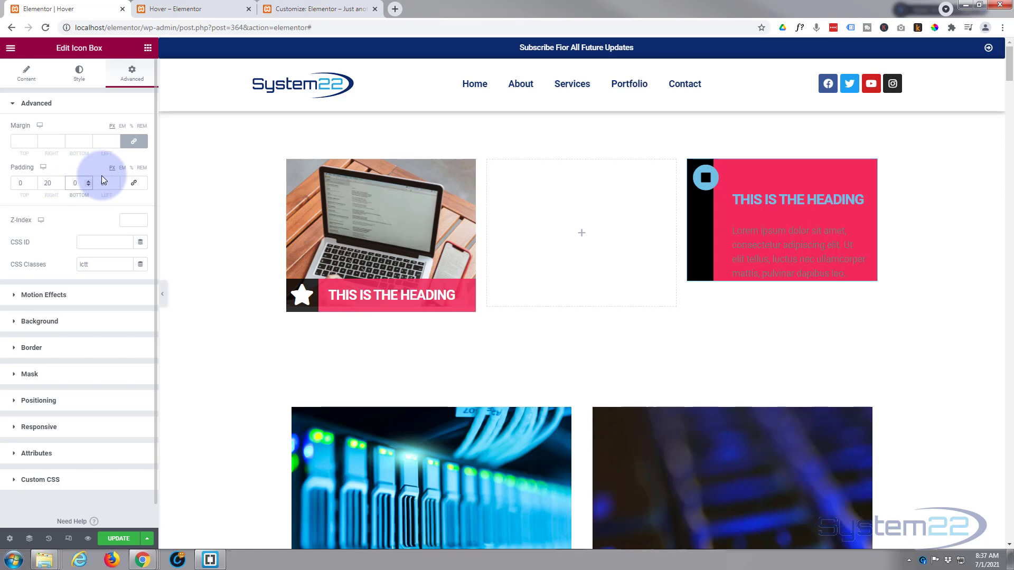
{"action": "type", "text": "500"}
{"action": "key", "text": "BackSpace"}
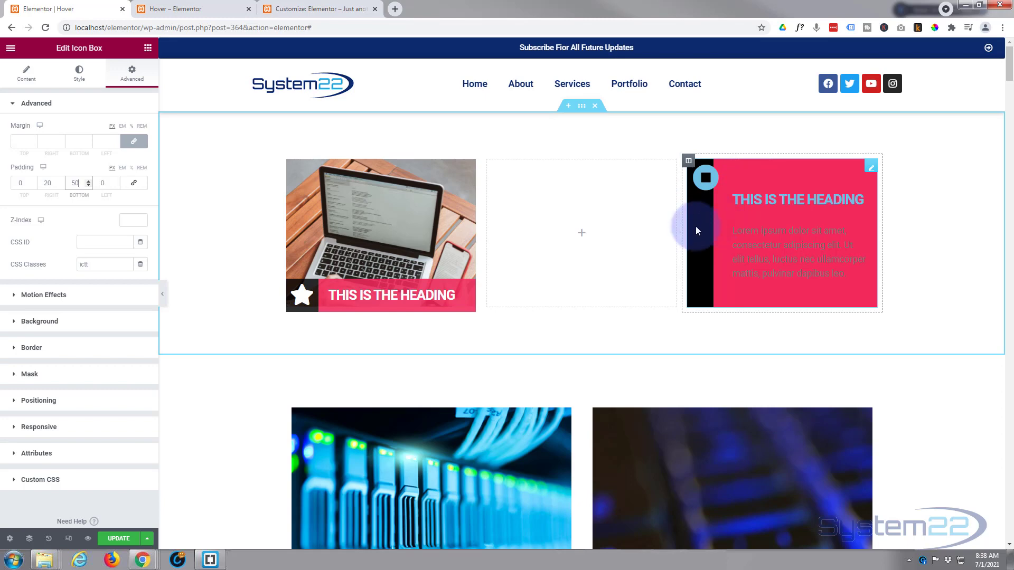
Set both color locations of the icon box's background gradient to 20 and save the page.
{"action": "left_click", "coordinate": [66, 322]}
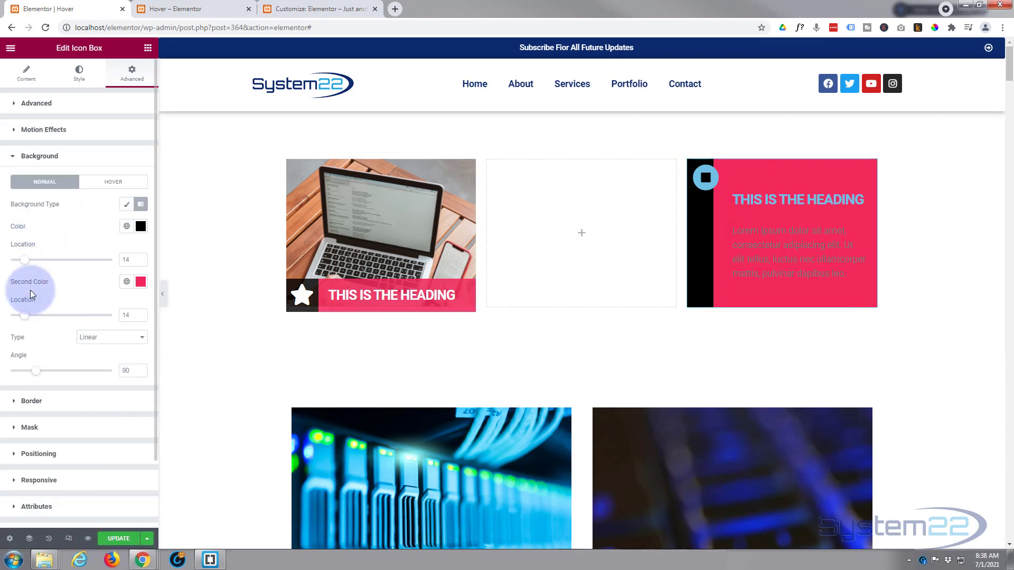
{"action": "left_click_drag", "start_coordinate": [25, 262], "coordinate": [32, 264]}
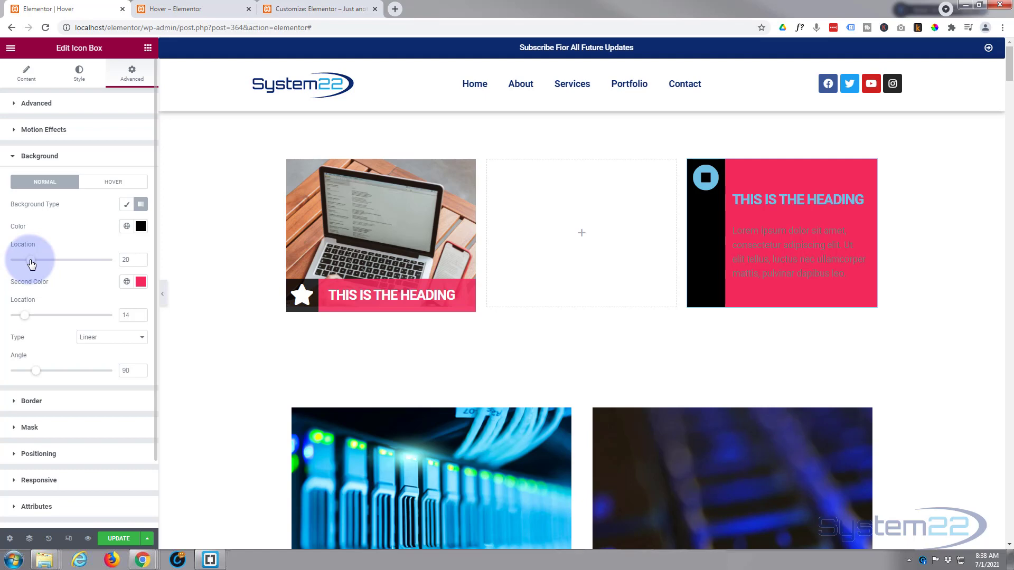
{"action": "left_click_drag", "start_coordinate": [25, 315], "coordinate": [32, 320]}
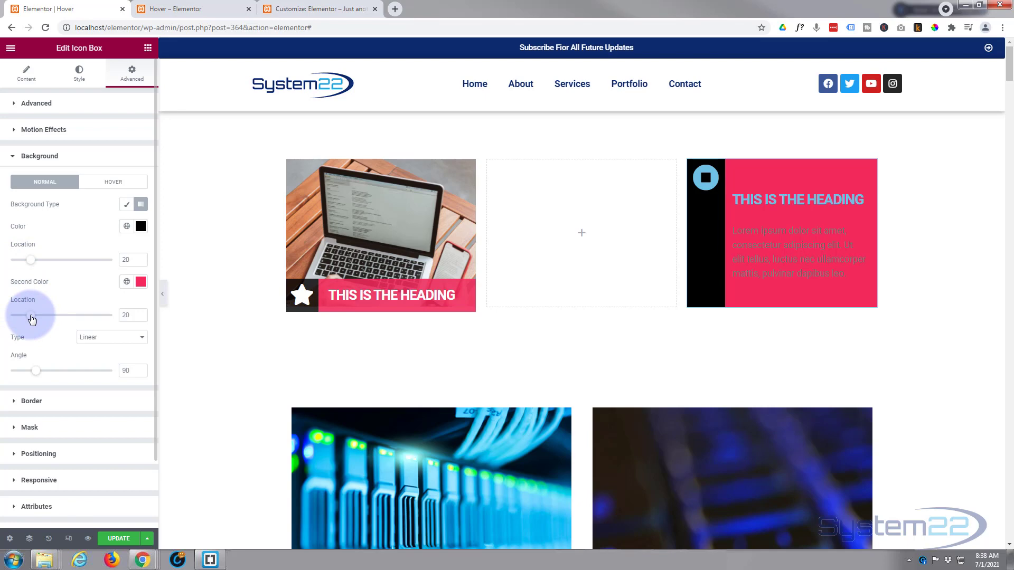
{"action": "left_click", "coordinate": [117, 539]}
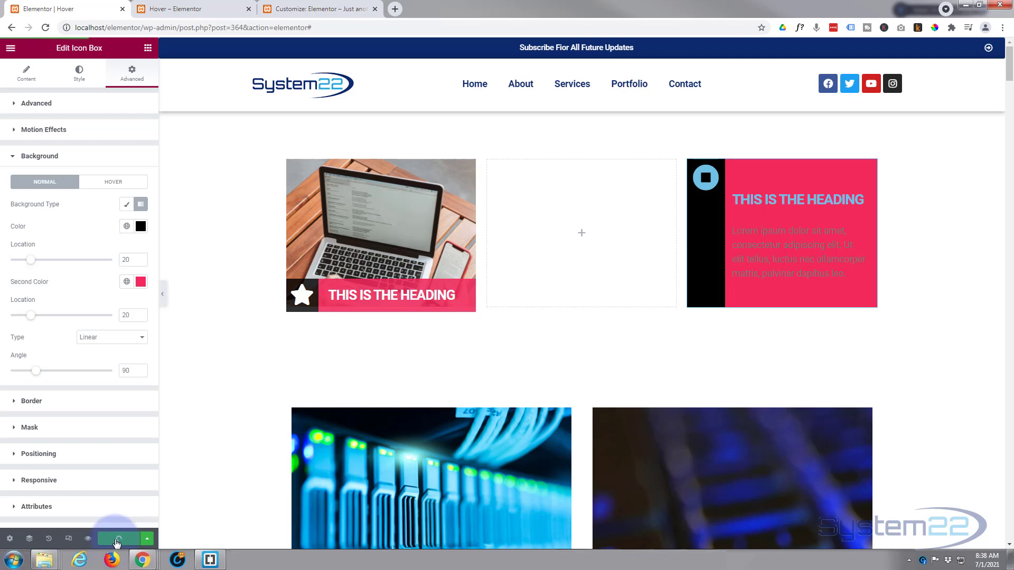
Inspect the icon box heading in the page preview to examine its HTML element.
{"action": "left_click", "coordinate": [183, 9]}
{"action": "left_click", "coordinate": [194, 9]}
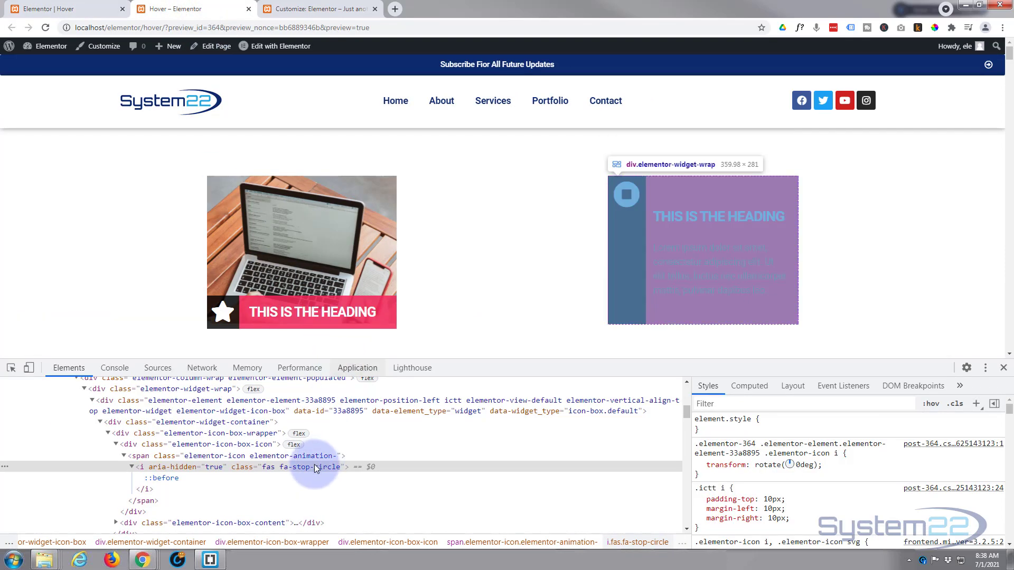
{"action": "right_click", "coordinate": [700, 216]}
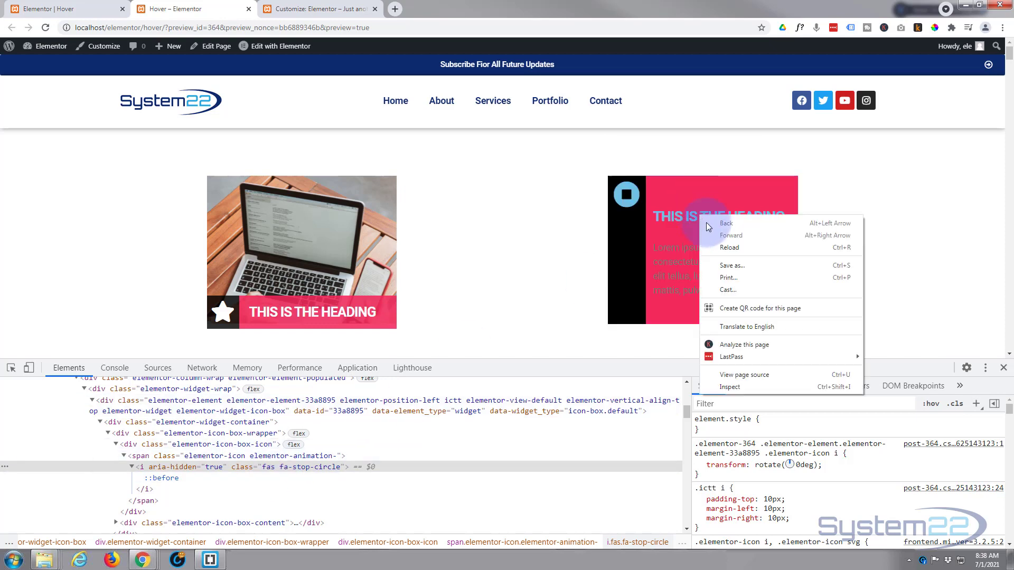
{"action": "left_click", "coordinate": [736, 388]}
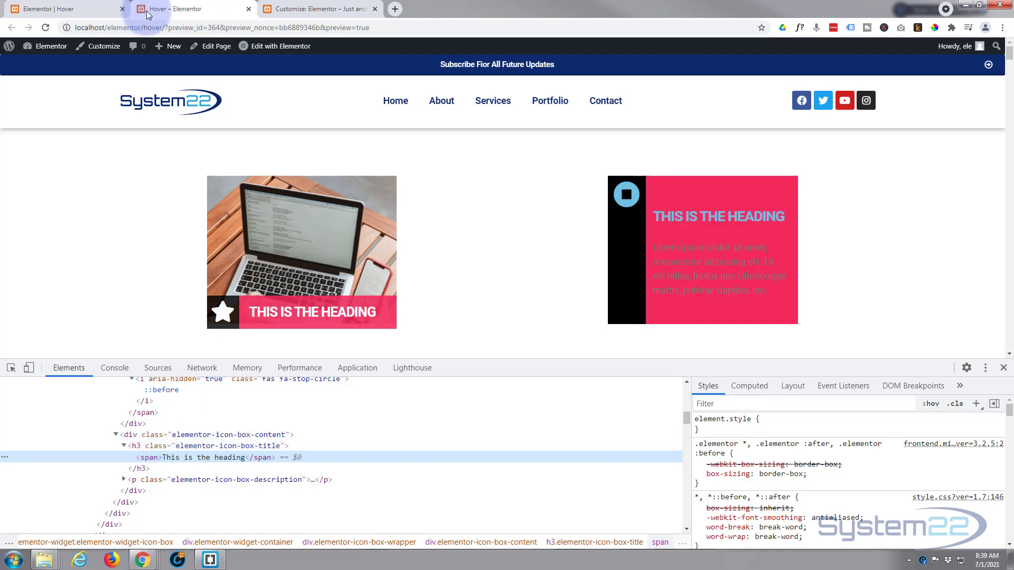
Back in the Elementor editor, add an empty .ictt h3 rule below the icon rule in the icon box's custom CSS.
{"action": "left_click", "coordinate": [96, 10]}
{"action": "scroll", "coordinate": [124, 423], "scroll_direction": "down", "scroll_amount": 2}
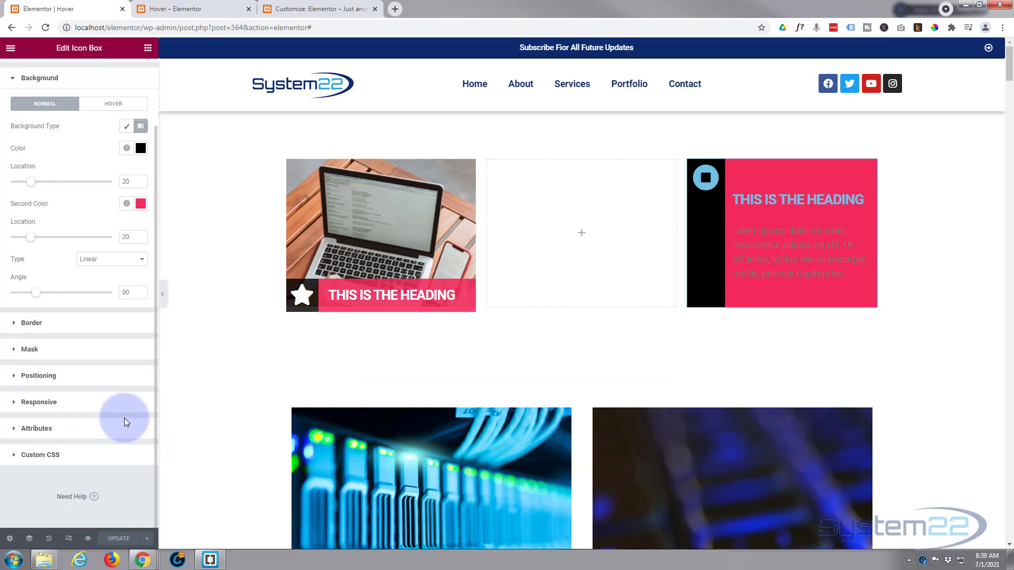
{"action": "left_click", "coordinate": [100, 449]}
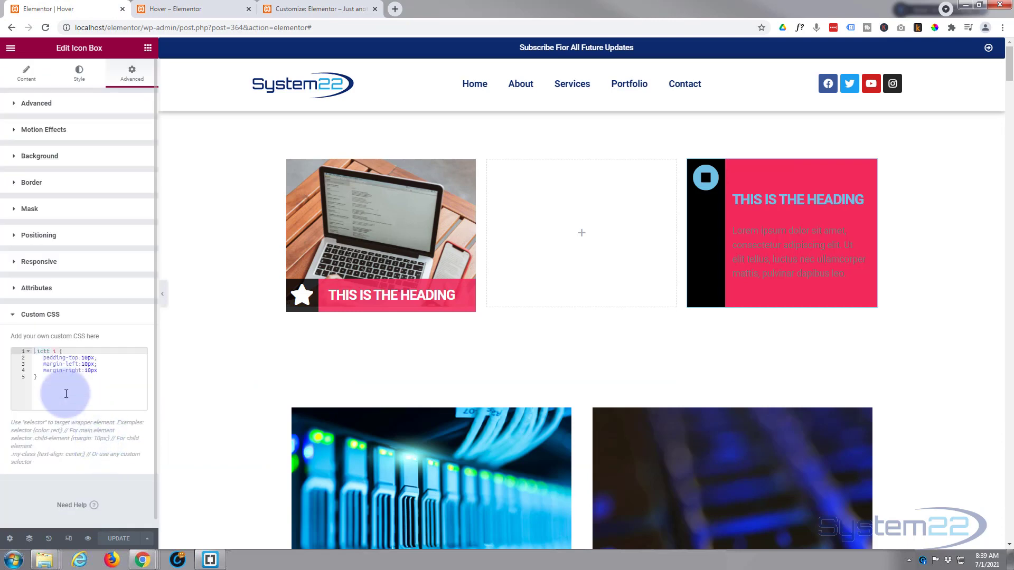
{"action": "left_click", "coordinate": [42, 377]}
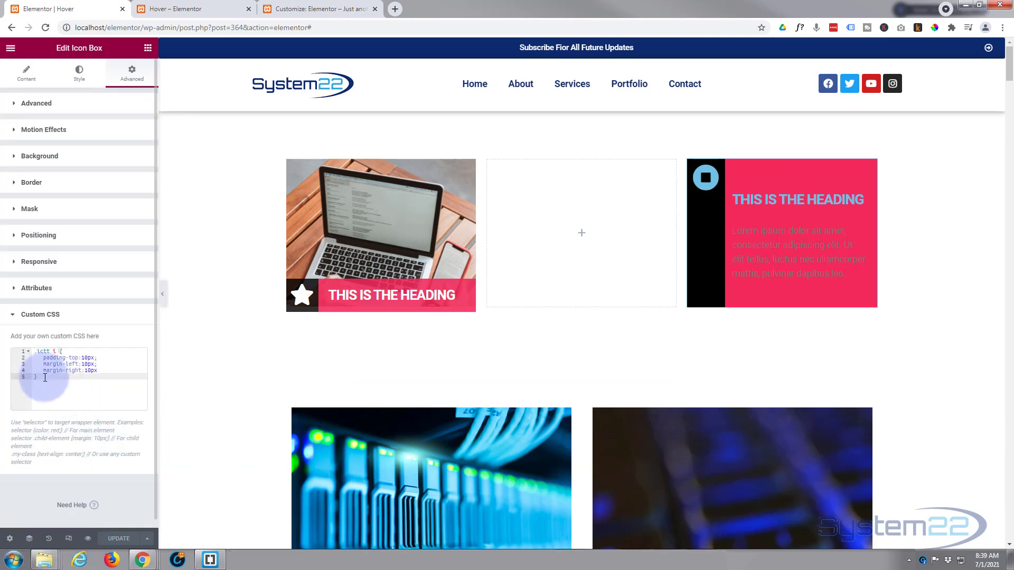
{"action": "key", "text": "Return"}
{"action": "key", "text": "Return"}
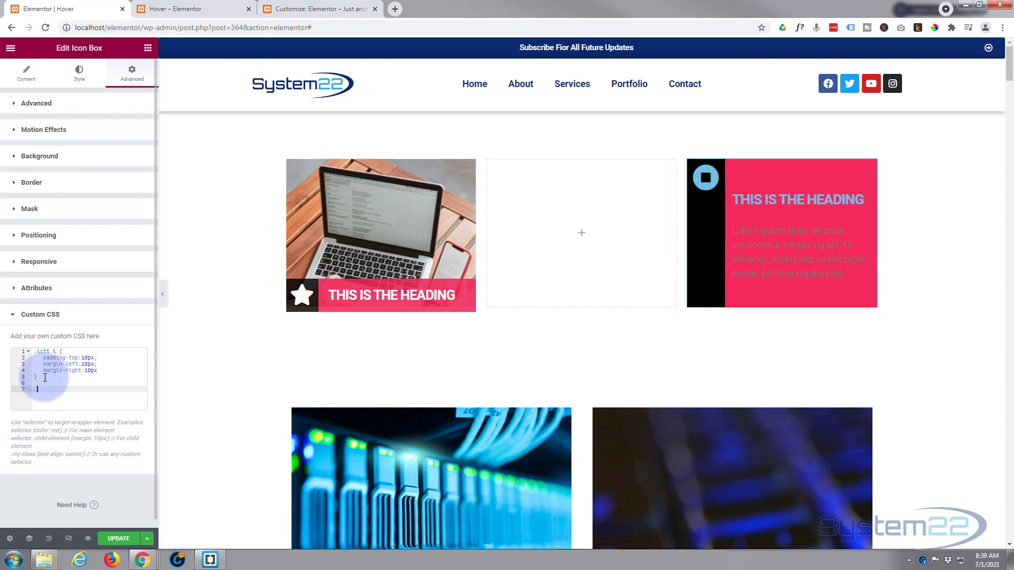
{"action": "type", "text": ".ictt h3 {"}
{"action": "key", "text": "Return"}
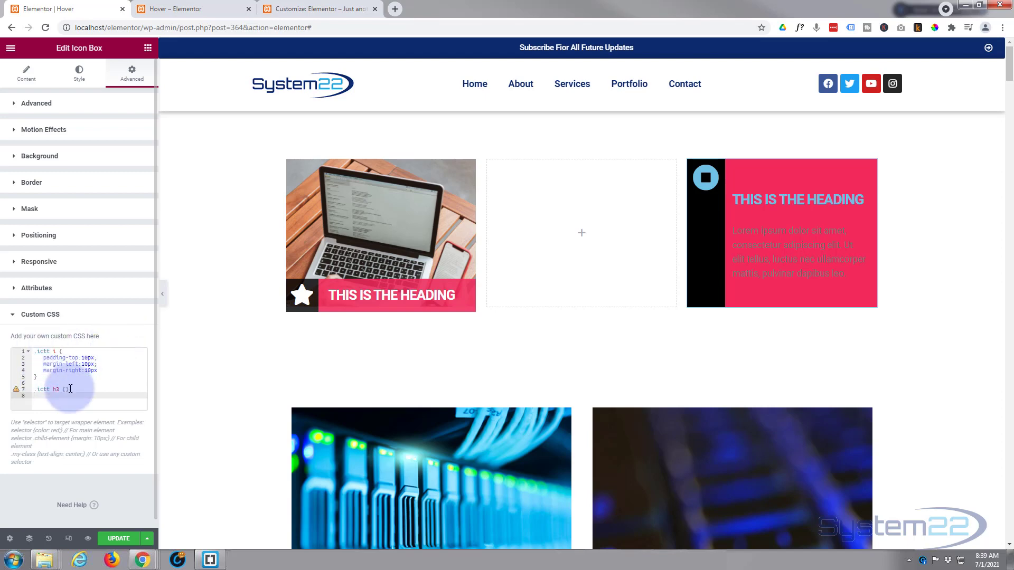
{"action": "left_click", "coordinate": [66, 389]}
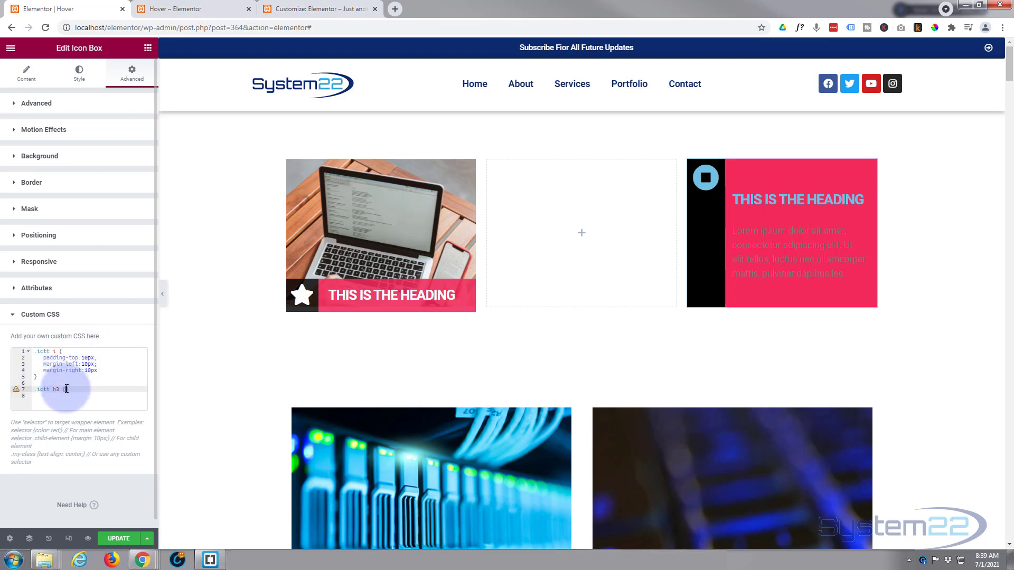
{"action": "key", "text": "Return"}
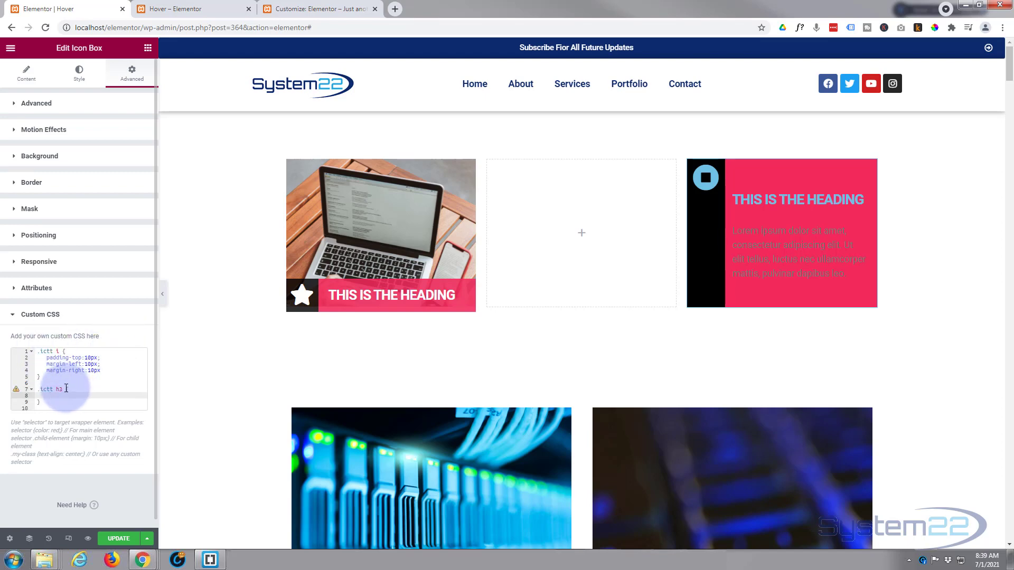
Add the declaration margin-top:25px; to the .ictt h3 rule.
{"action": "type", "text": "mar"}
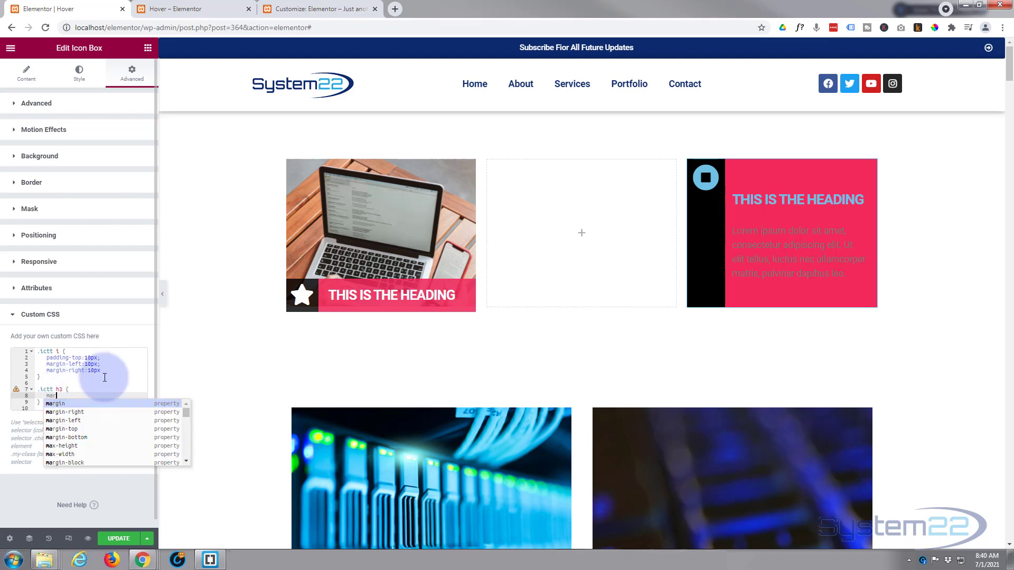
{"action": "type", "text": "gin-top"}
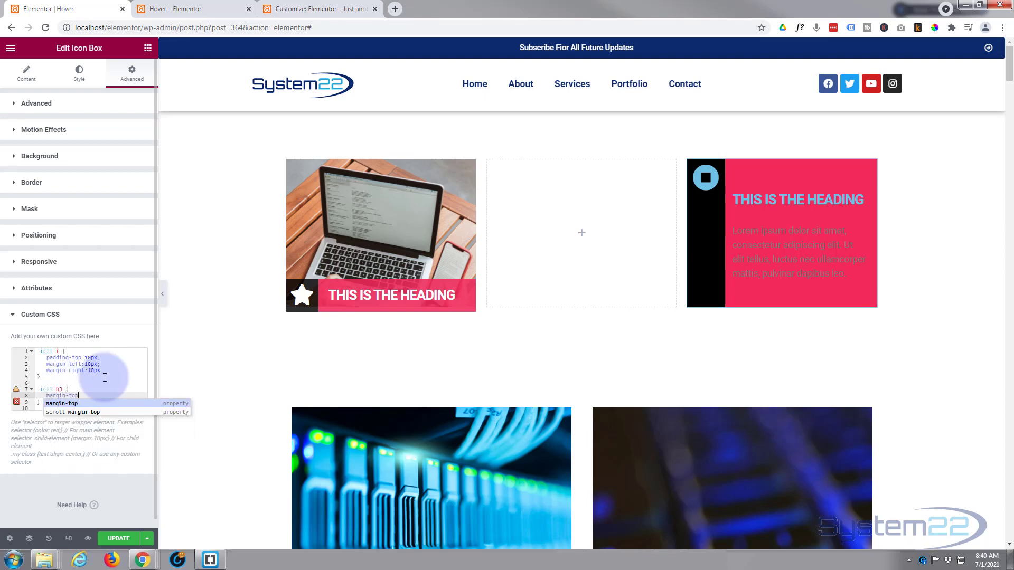
{"action": "type", "text": ":25"}
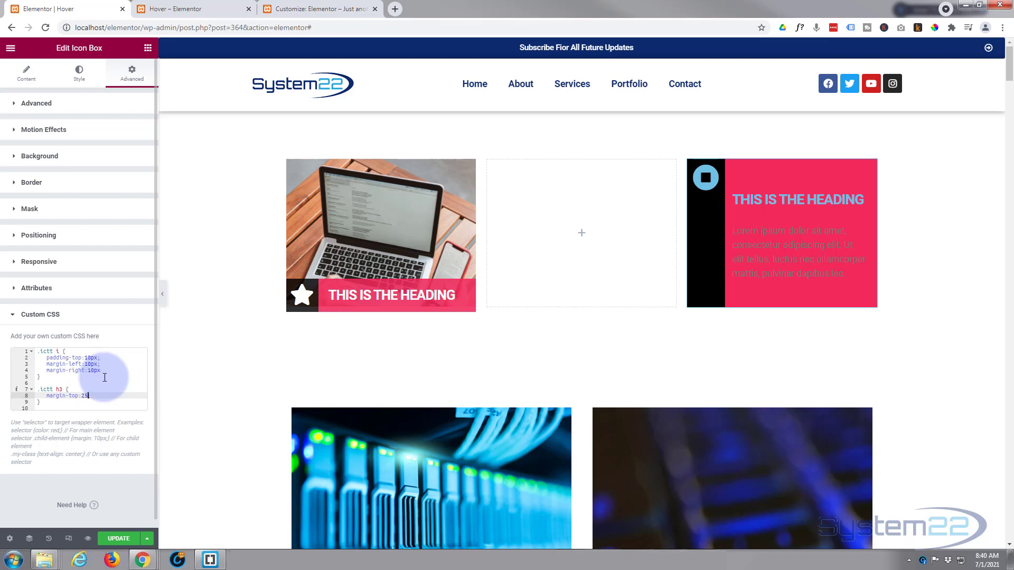
{"action": "type", "text": "px"}
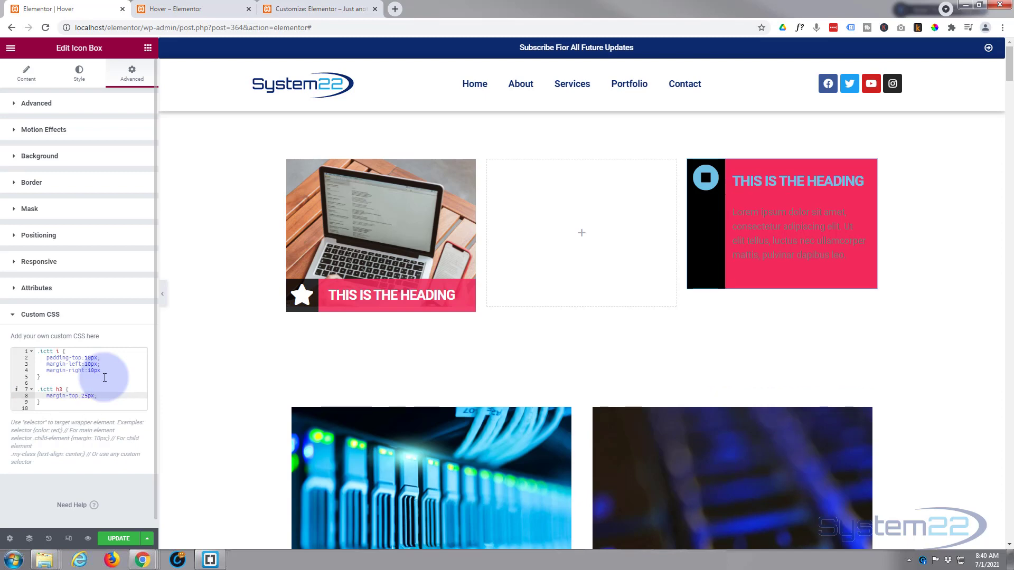
{"action": "type", "text": ";;"}
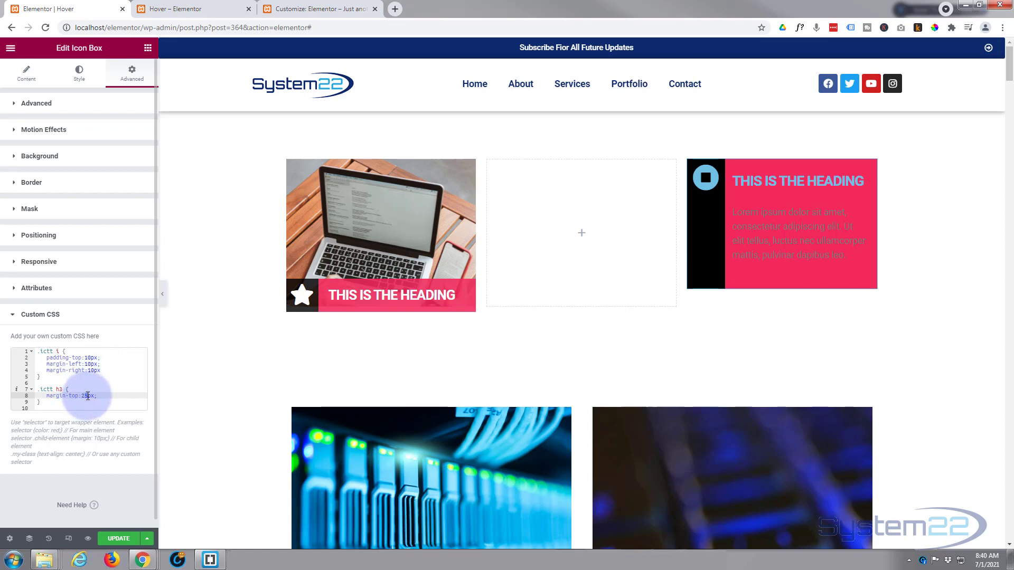
Reduce the heading rule's margin-top first to 20px and finally to 18px.
{"action": "left_click", "coordinate": [88, 396]}
{"action": "key", "text": "BackSpace"}
{"action": "type", "text": "0"}
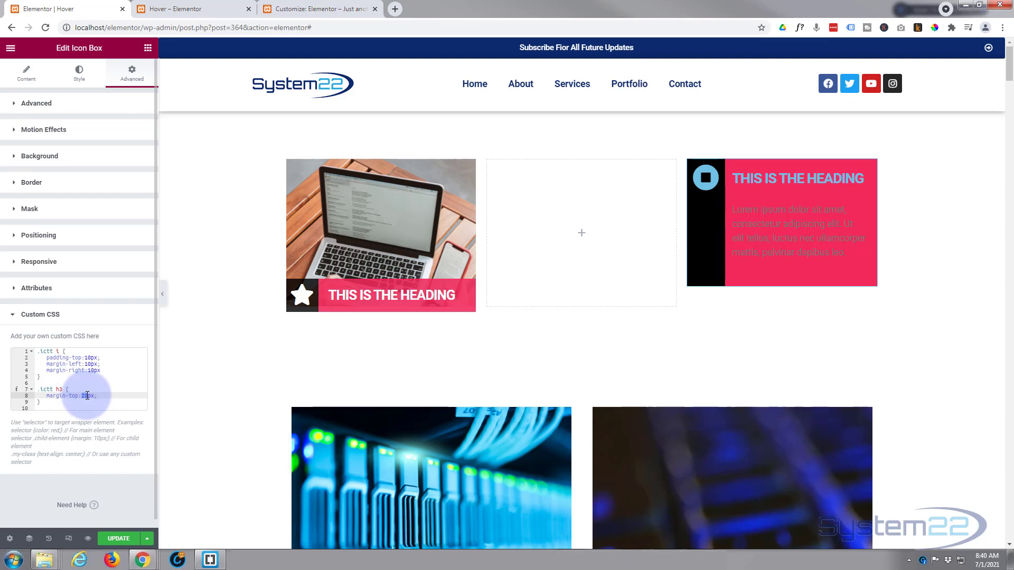
{"action": "type", "text": "18"}
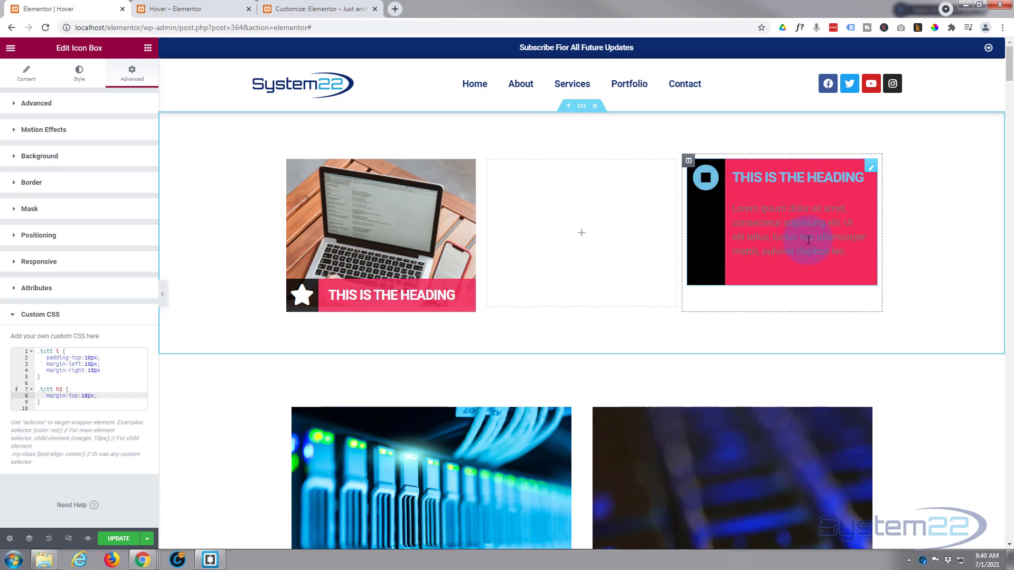
Set the icon box's title color to white (#FFFFFF).
{"action": "left_click", "coordinate": [78, 74]}
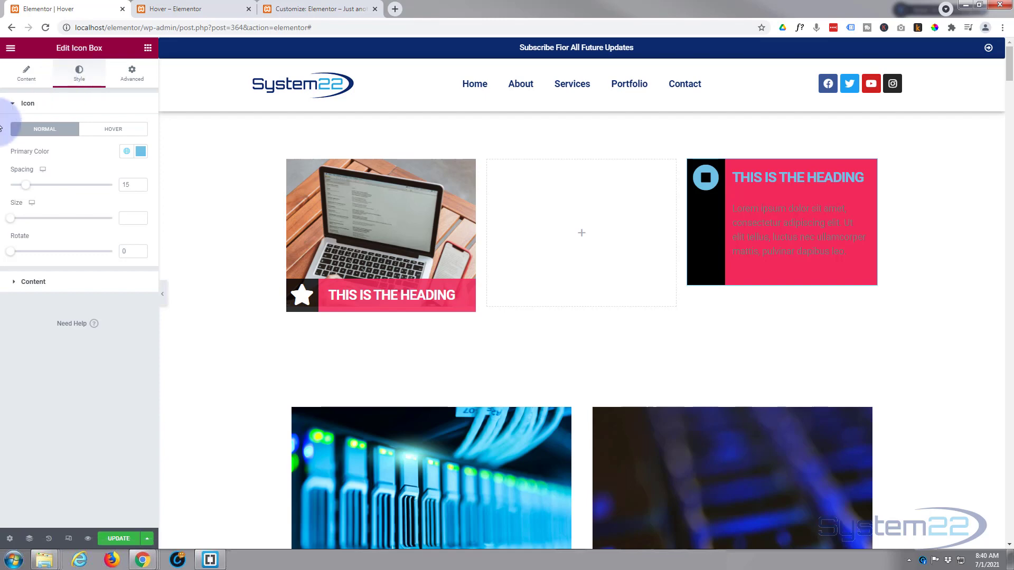
{"action": "left_click", "coordinate": [47, 281]}
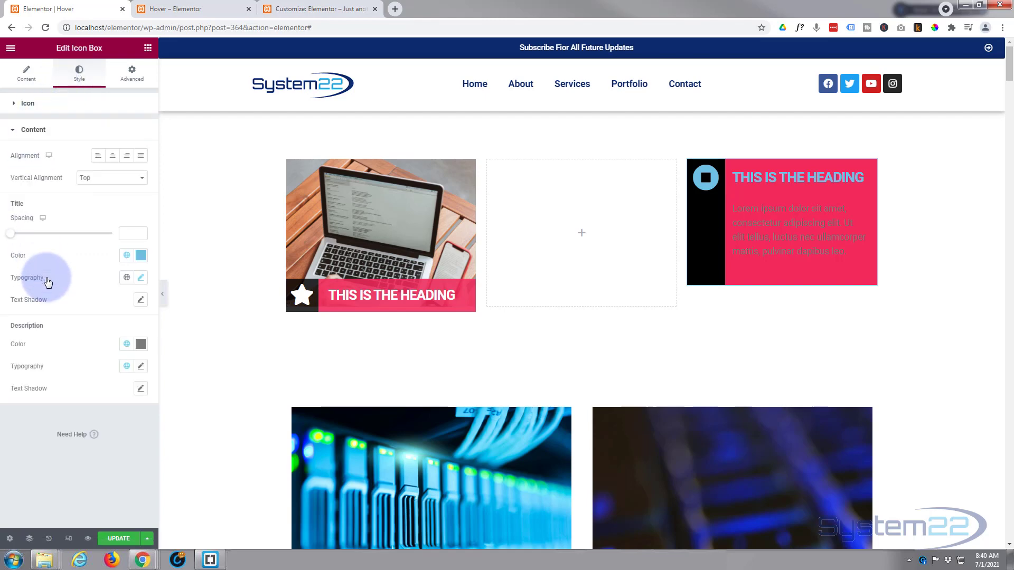
{"action": "left_click", "coordinate": [140, 256]}
{"action": "left_click_drag", "start_coordinate": [81, 303], "coordinate": [15, 291]}
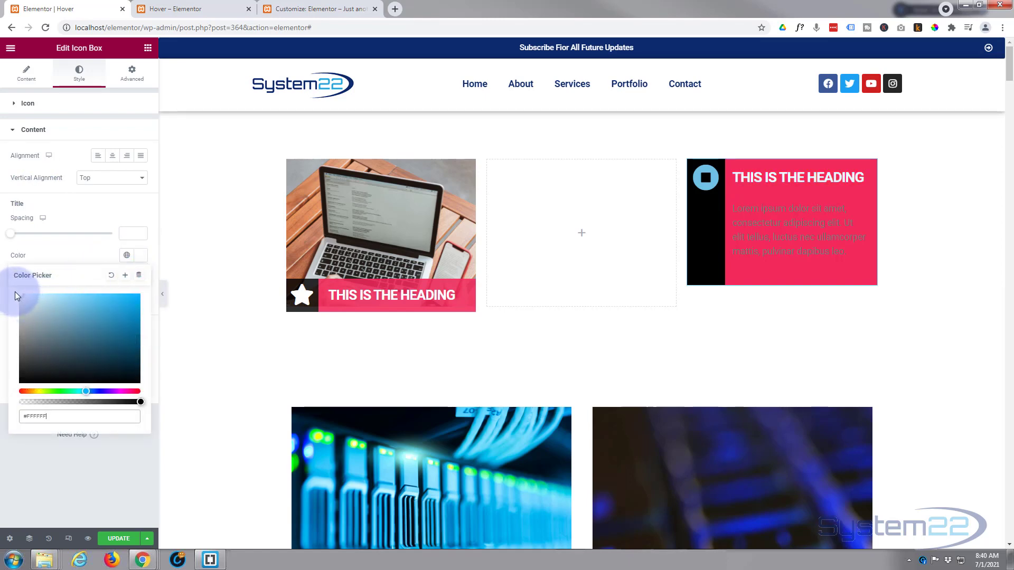
{"action": "left_click", "coordinate": [74, 201]}
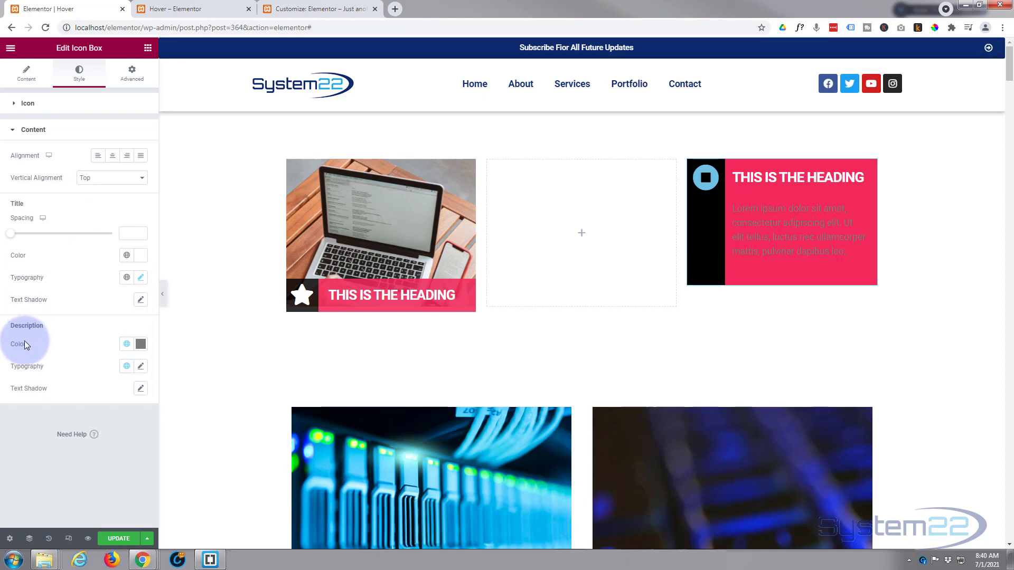
Set the icon box's description color to white (#FFFFFF) and update the page.
{"action": "left_click", "coordinate": [141, 345]}
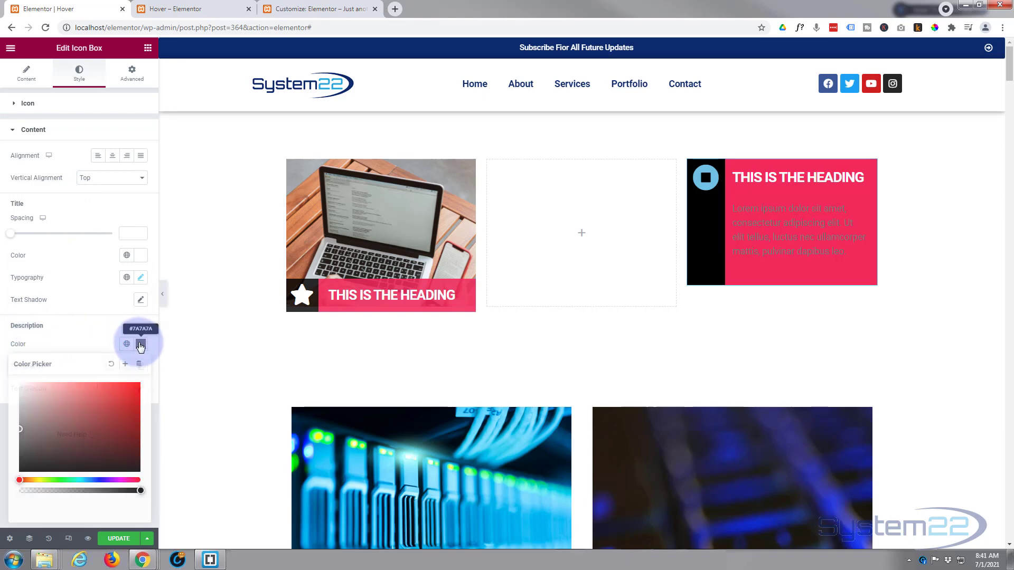
{"action": "left_click", "coordinate": [19, 385]}
{"action": "left_click_drag", "start_coordinate": [17, 383], "coordinate": [13, 381]}
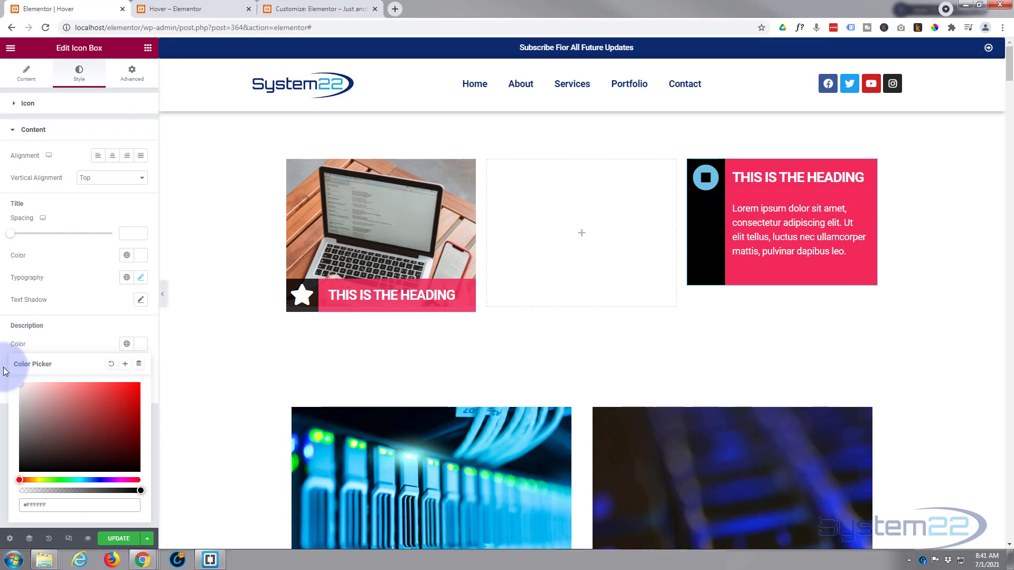
{"action": "left_click", "coordinate": [114, 539]}
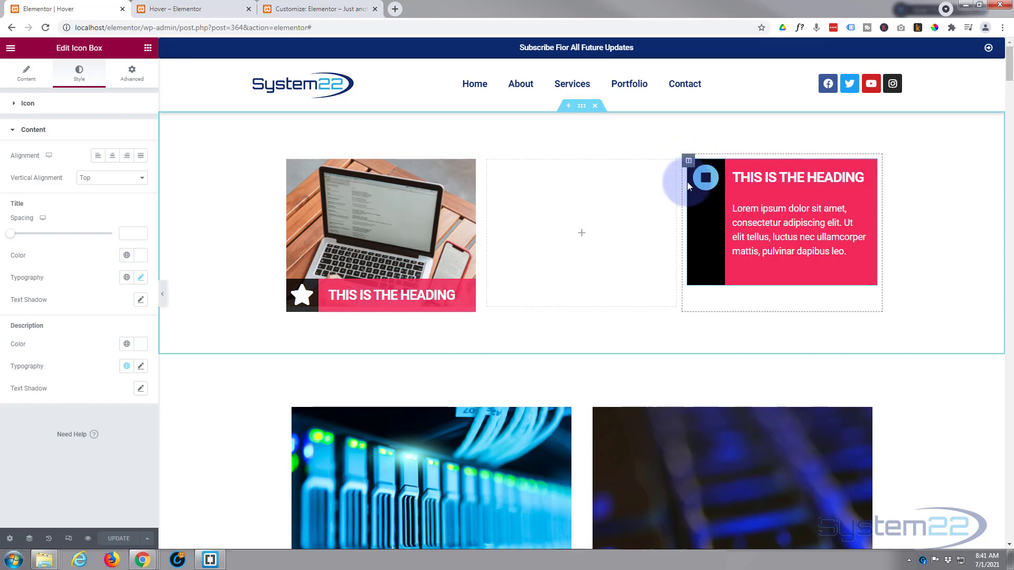
Give the column holding the icon box a classic background image, using the media library photo of open laptops on an outdoor table.
{"action": "left_click", "coordinate": [688, 162]}
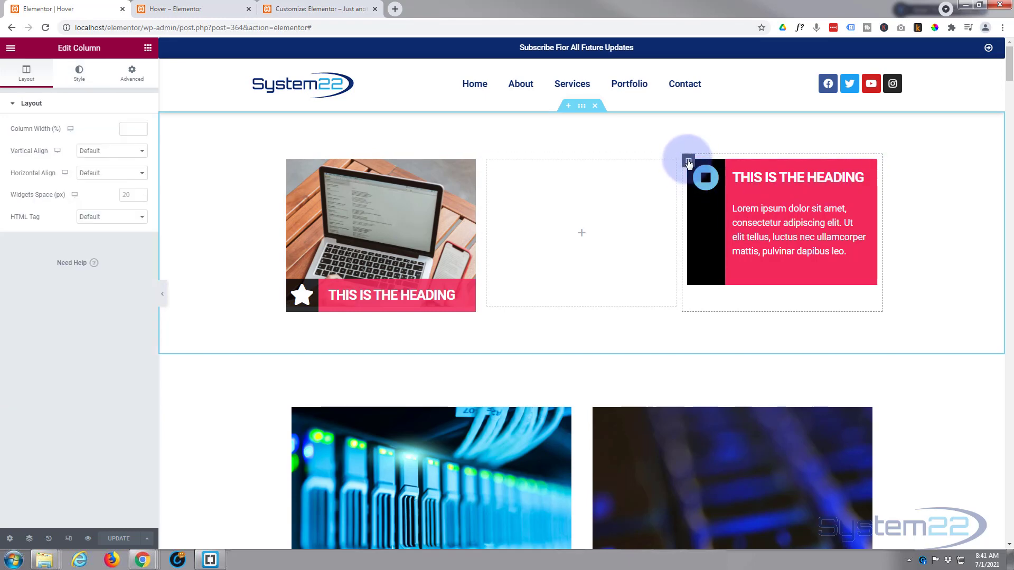
{"action": "left_click", "coordinate": [80, 73]}
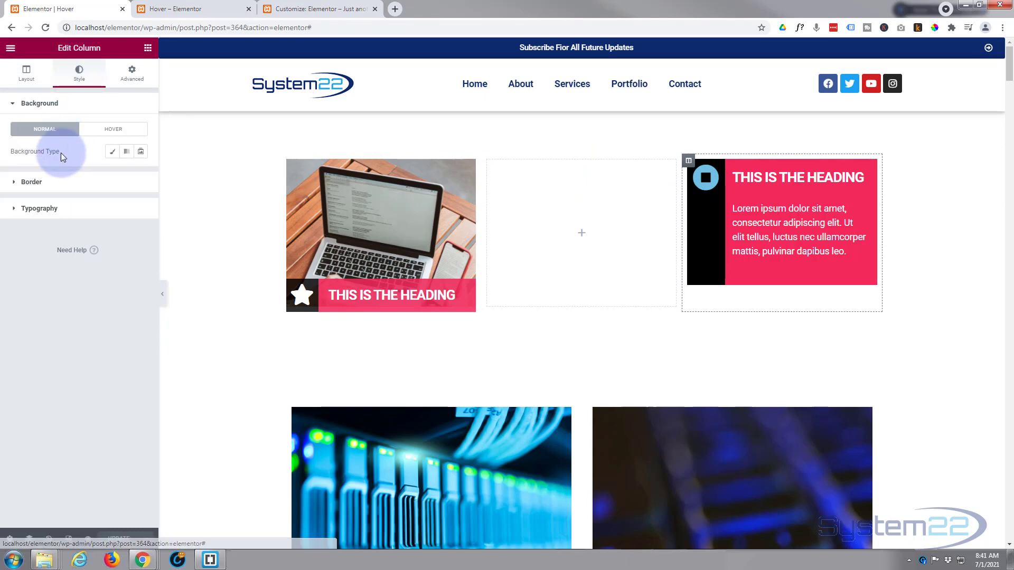
{"action": "left_click", "coordinate": [114, 153]}
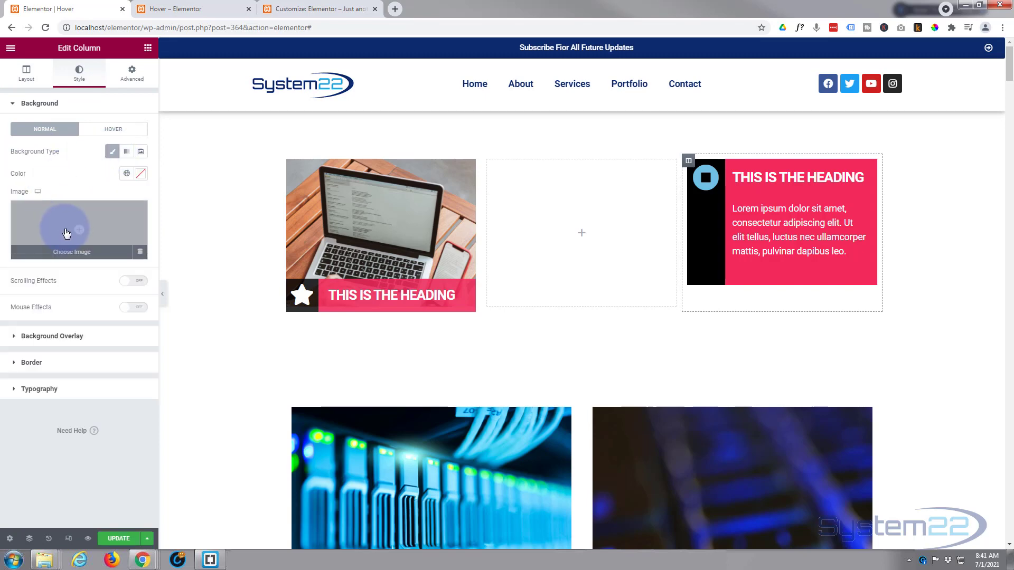
{"action": "left_click", "coordinate": [66, 233]}
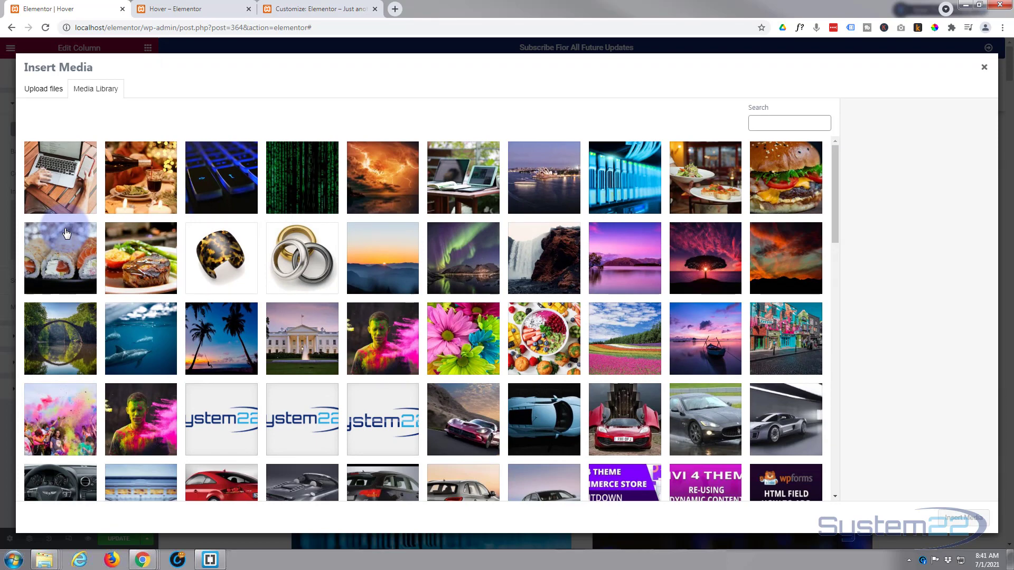
{"action": "left_click", "coordinate": [464, 195]}
{"action": "left_click", "coordinate": [959, 519]}
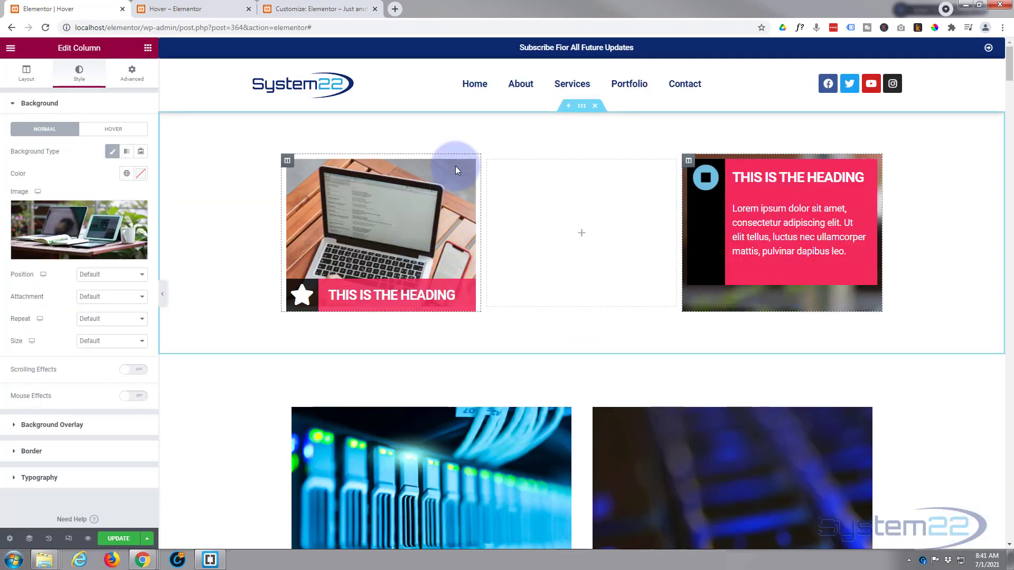
Set the column background image's size to Cover, leaving position and attachment at Default.
{"action": "mouse_move", "coordinate": [454, 309]}
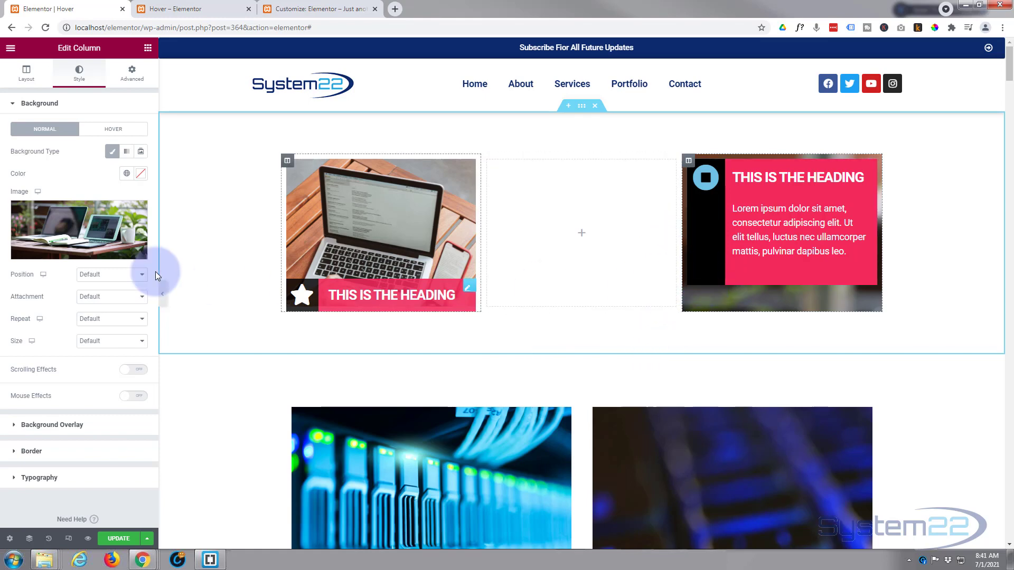
{"action": "left_click", "coordinate": [106, 276]}
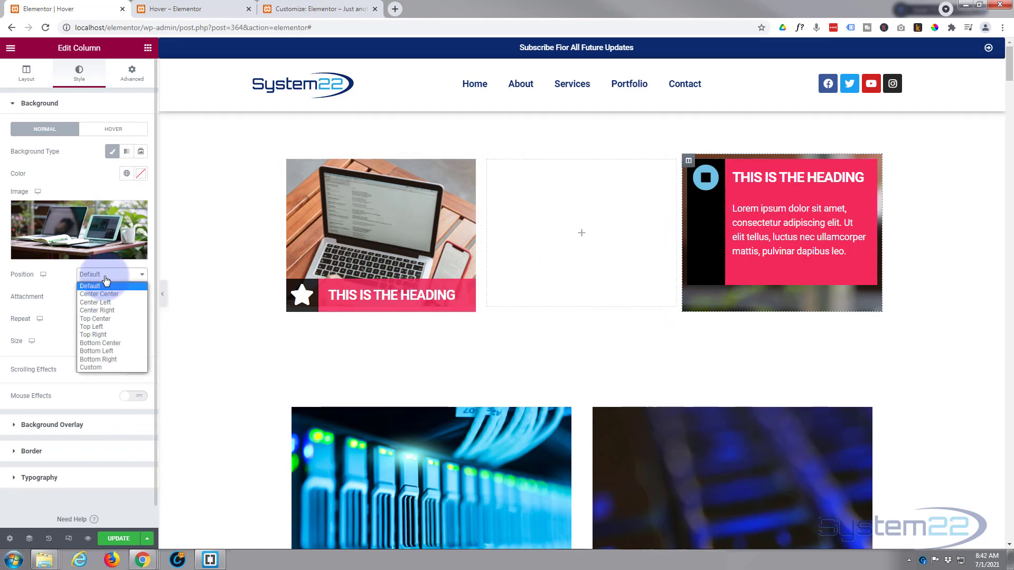
{"action": "left_click", "coordinate": [65, 278]}
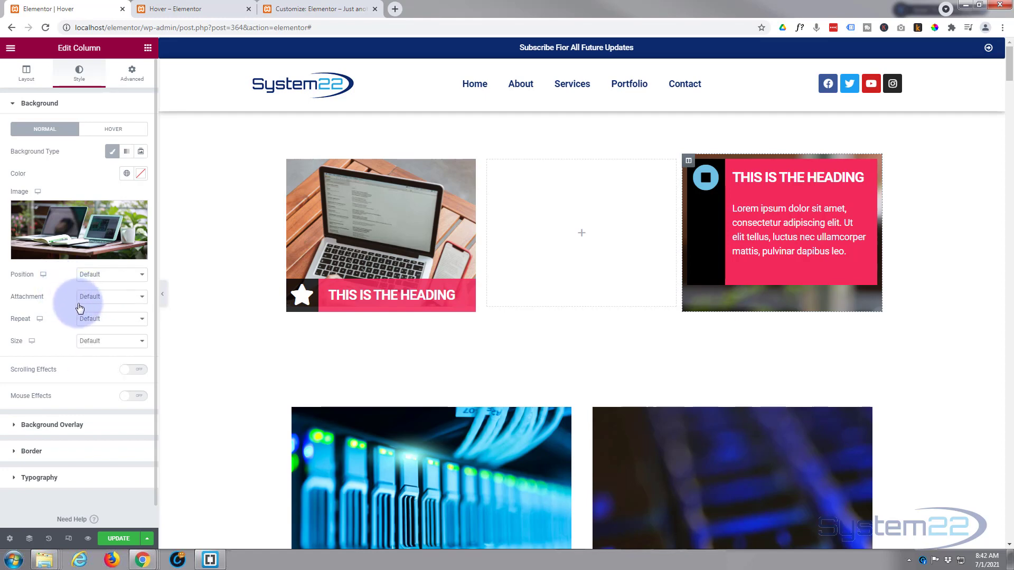
{"action": "left_click", "coordinate": [119, 297]}
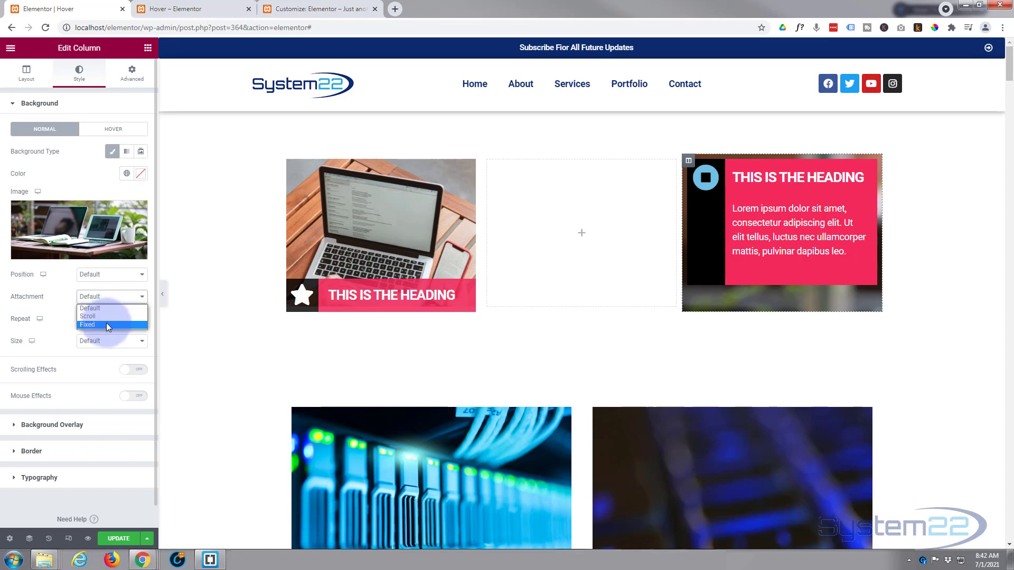
{"action": "left_click", "coordinate": [67, 309]}
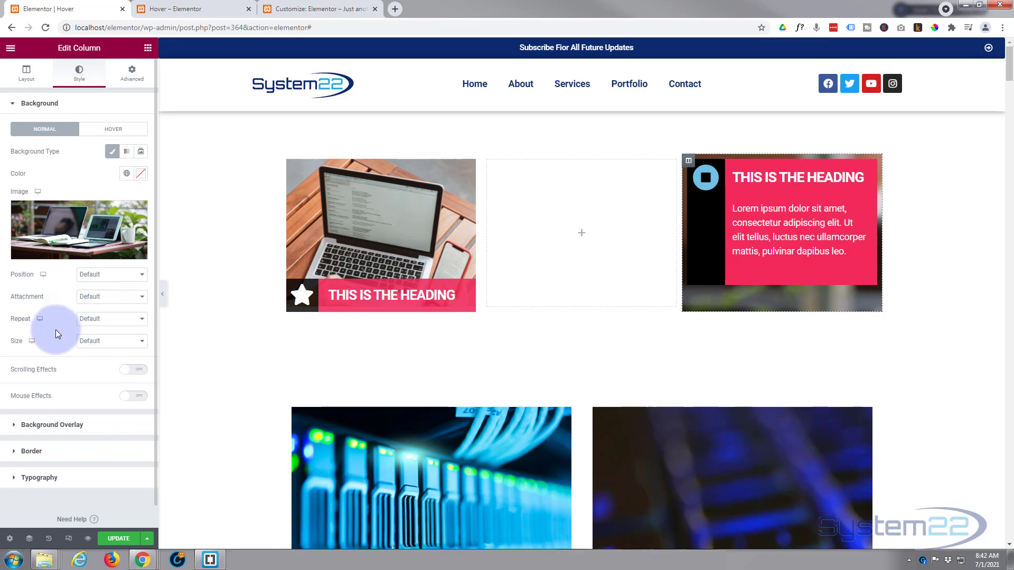
{"action": "left_click", "coordinate": [108, 341]}
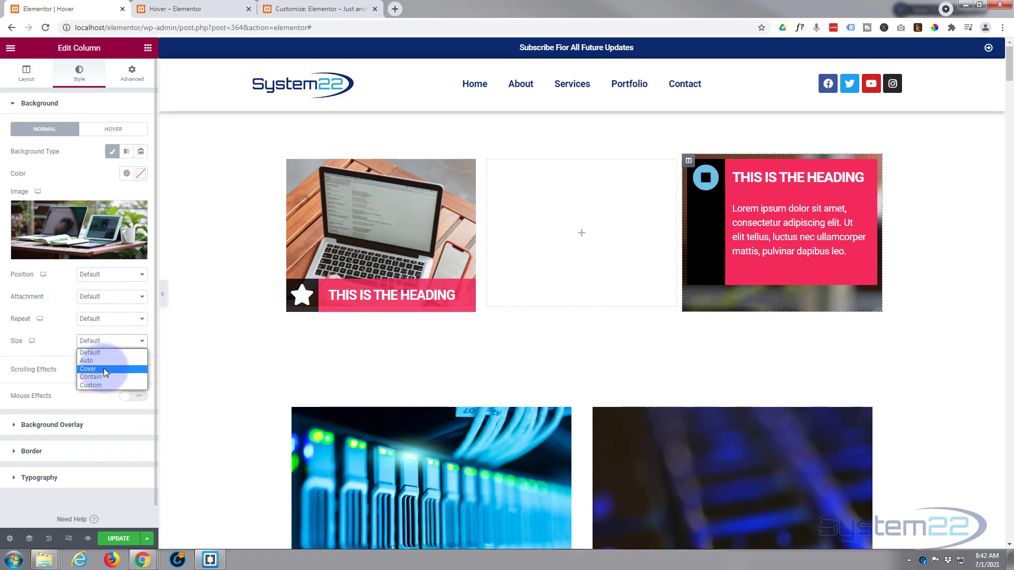
{"action": "left_click", "coordinate": [104, 368]}
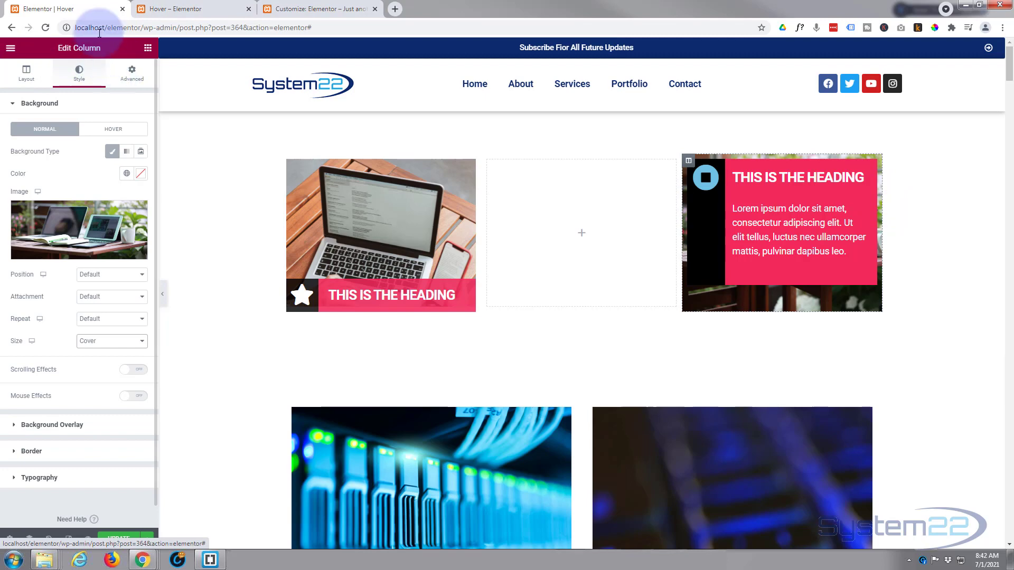
Set the column's padding to 0 and its margin to 10 on all sides.
{"action": "left_click", "coordinate": [134, 73]}
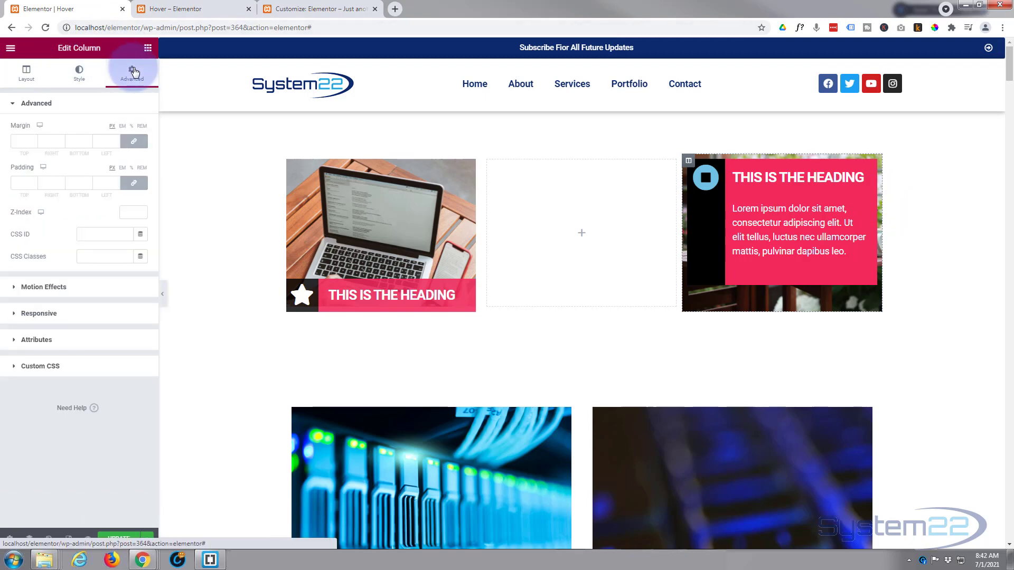
{"action": "left_click", "coordinate": [25, 182]}
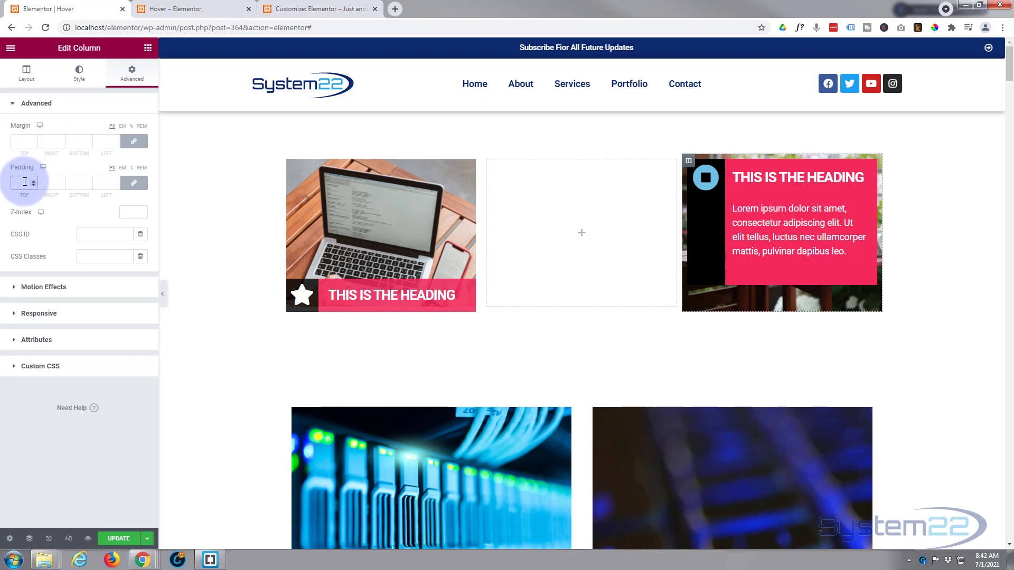
{"action": "type", "text": "0"}
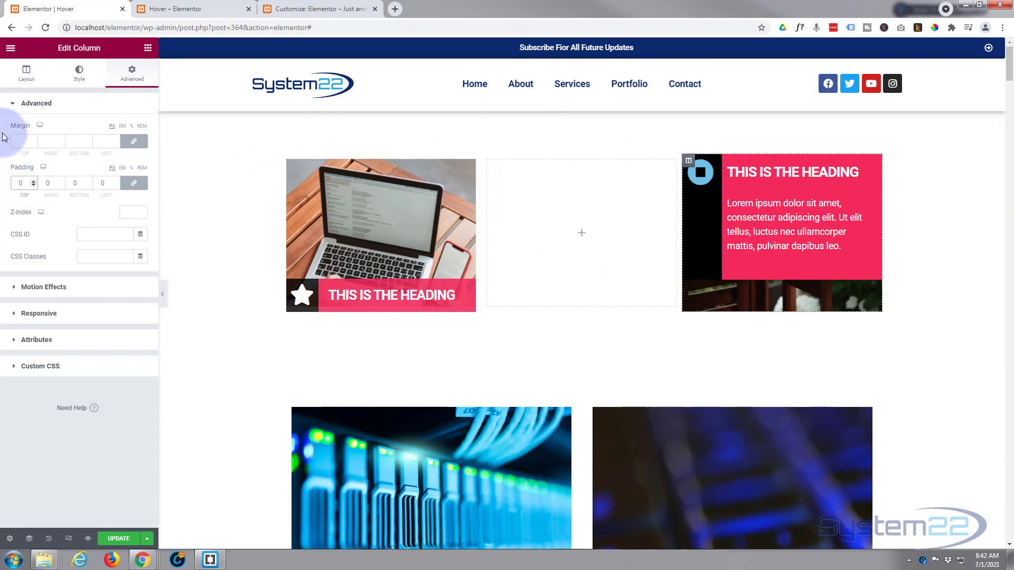
{"action": "left_click", "coordinate": [22, 140]}
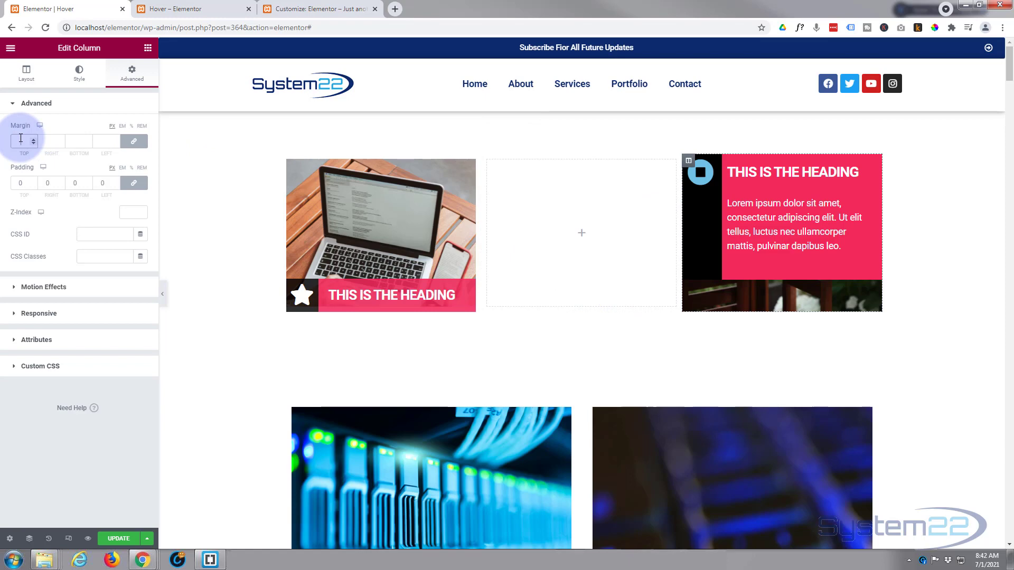
{"action": "type", "text": "10"}
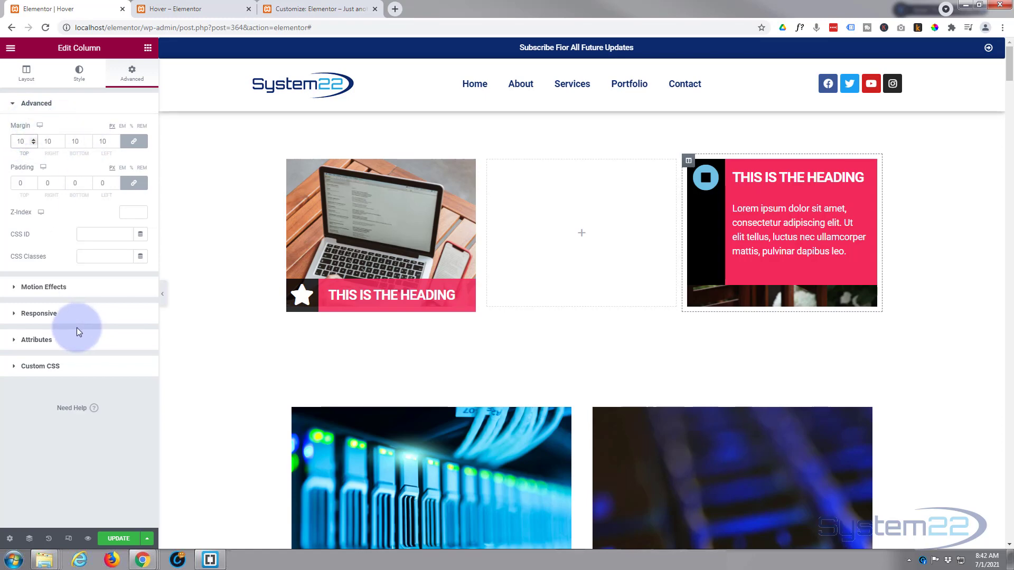
{"action": "left_click", "coordinate": [313, 9]}
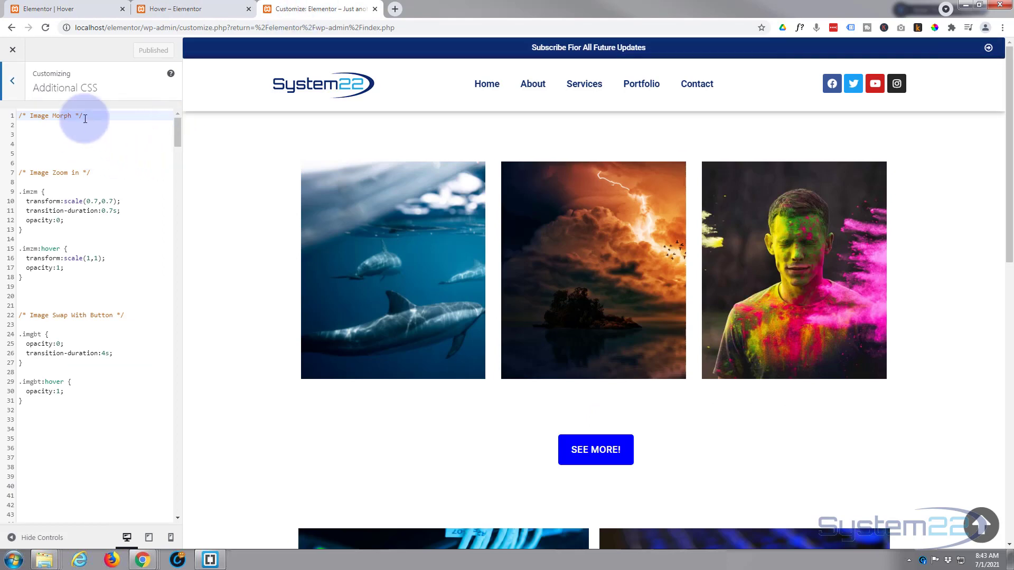
{"action": "left_click", "coordinate": [4, 83]}
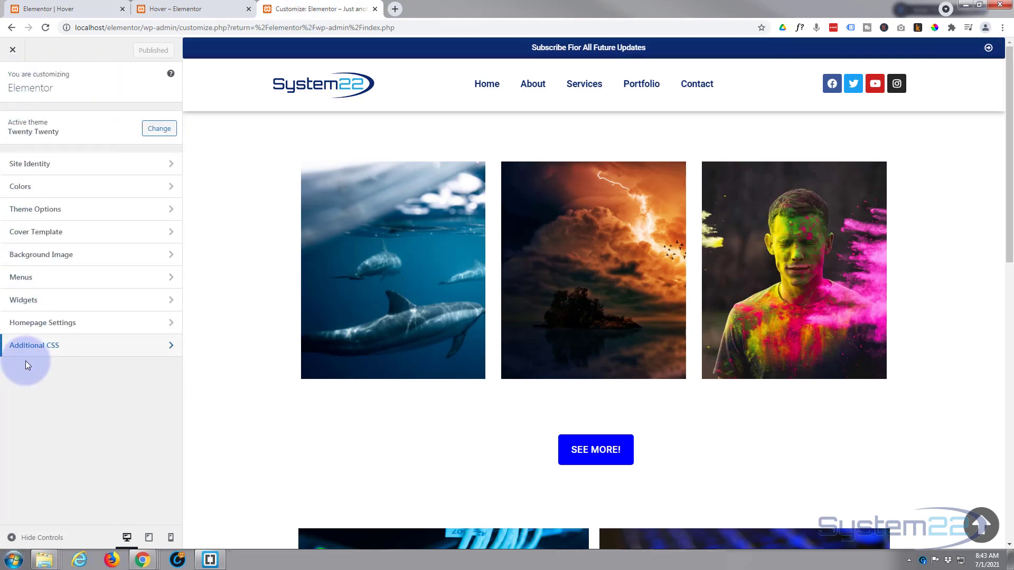
{"action": "left_click", "coordinate": [74, 9]}
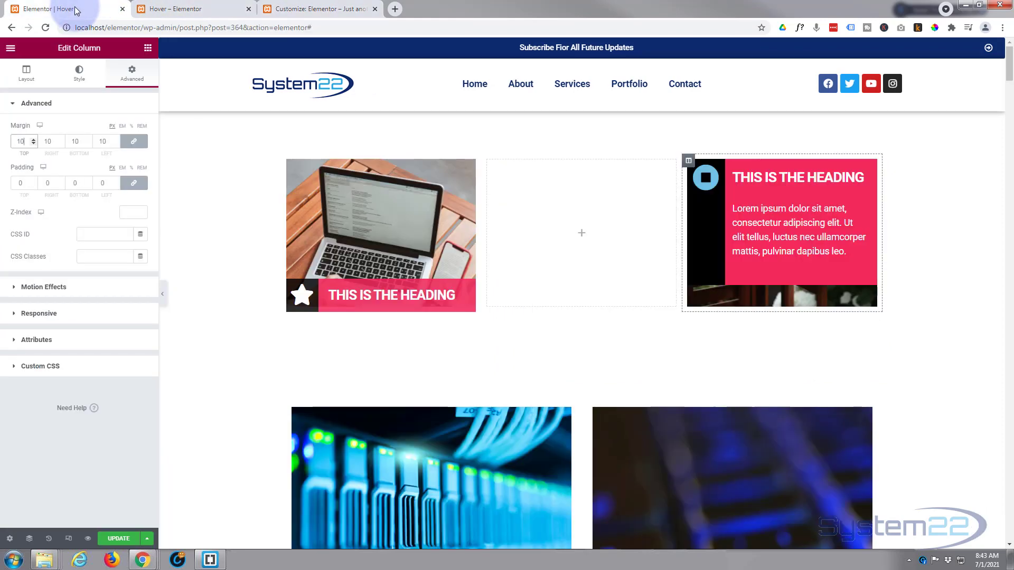
{"action": "left_click", "coordinate": [17, 366]}
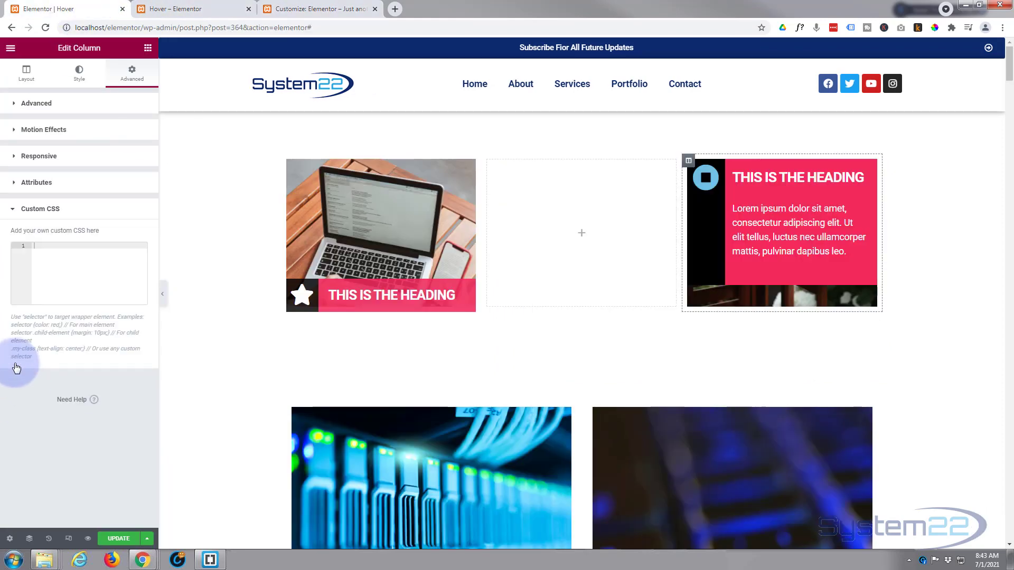
{"action": "left_click", "coordinate": [19, 104]}
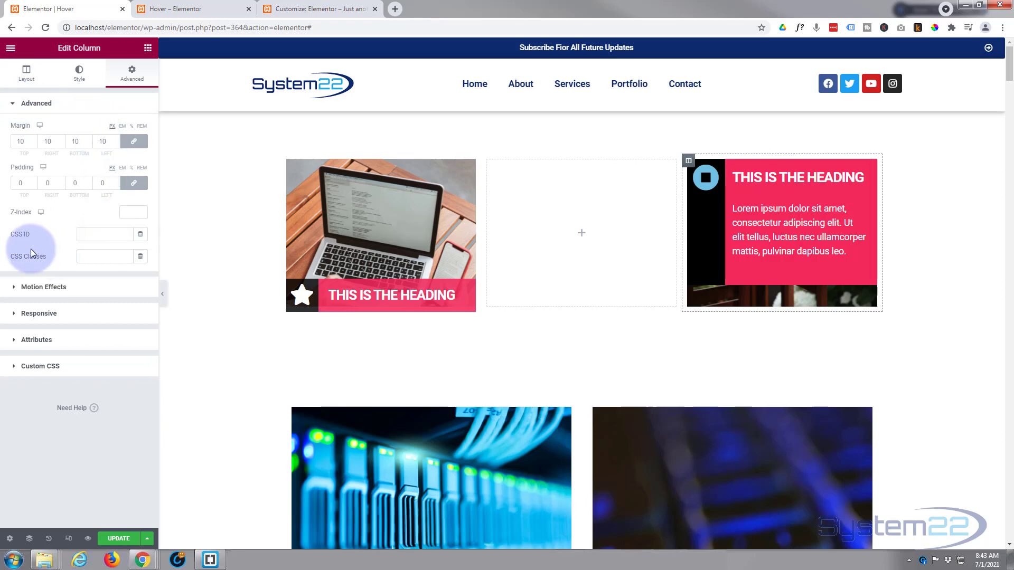
Assign the CSS class icttcol to the column and copy the class name.
{"action": "left_click", "coordinate": [83, 256]}
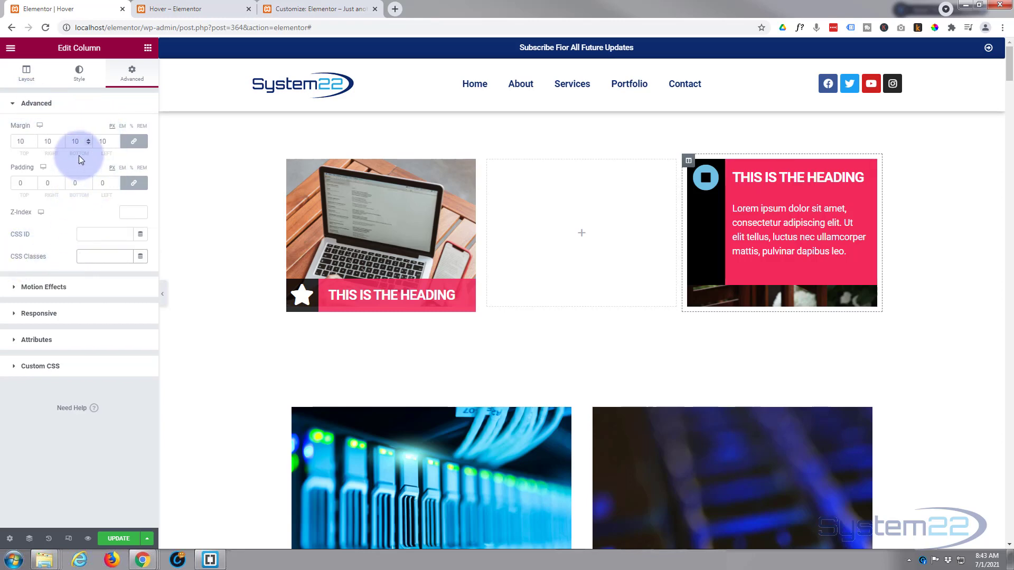
{"action": "type", "text": "ictt"}
{"action": "type", "text": "col"}
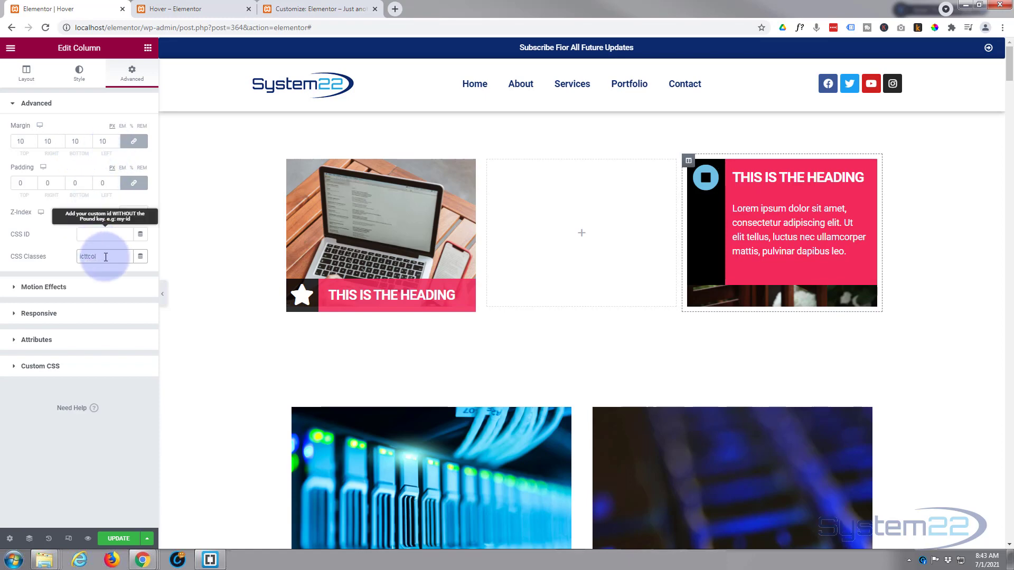
{"action": "left_click_drag", "start_coordinate": [109, 256], "coordinate": [75, 257]}
{"action": "key", "text": "ctrl+c"}
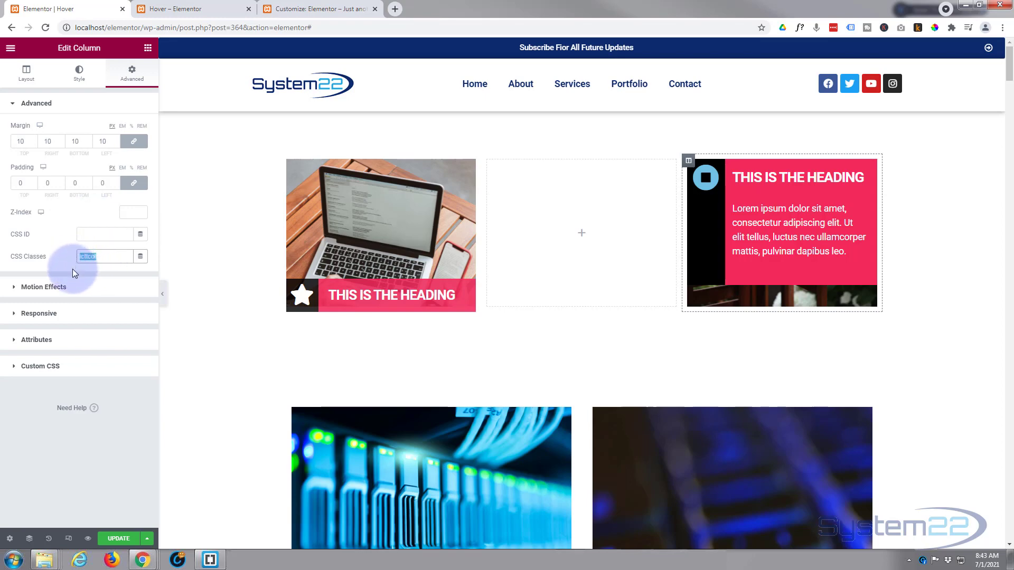
Add an empty .icttcol rule to the column's custom CSS, using the copied class name.
{"action": "left_click", "coordinate": [45, 364]}
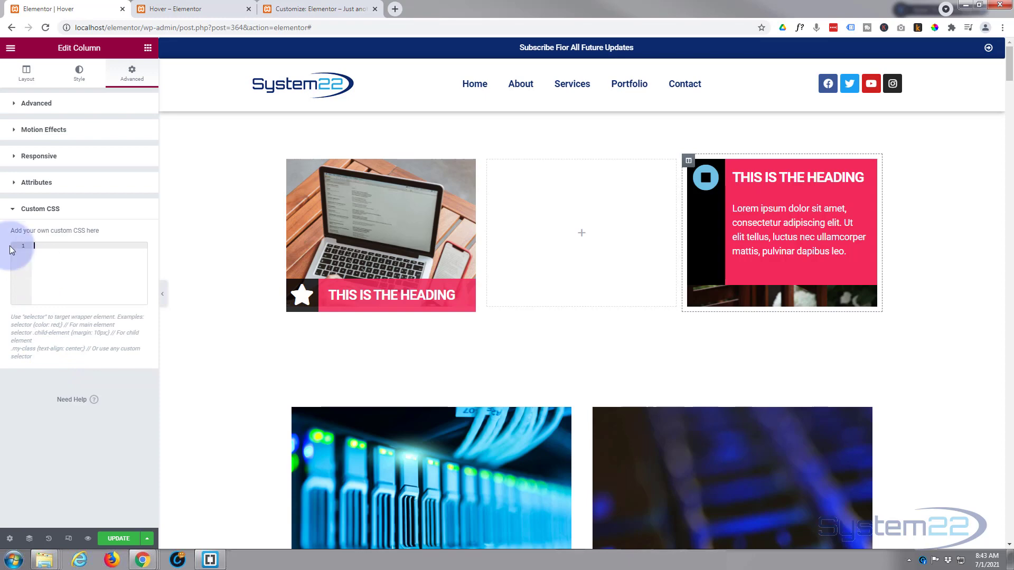
{"action": "type", "text": "."}
{"action": "key", "text": "ctrl+v"}
{"action": "type", "text": "{"}
{"action": "key", "text": "Return"}
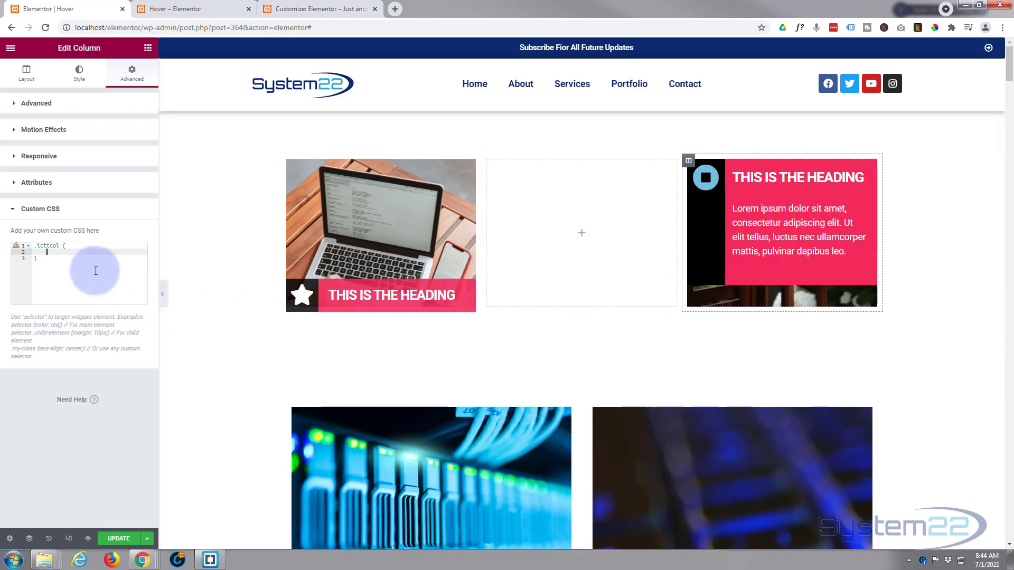
Add height:300px and overflow:hidden declarations to the column's .icttcol custom CSS rule.
{"action": "type", "text": "height"}
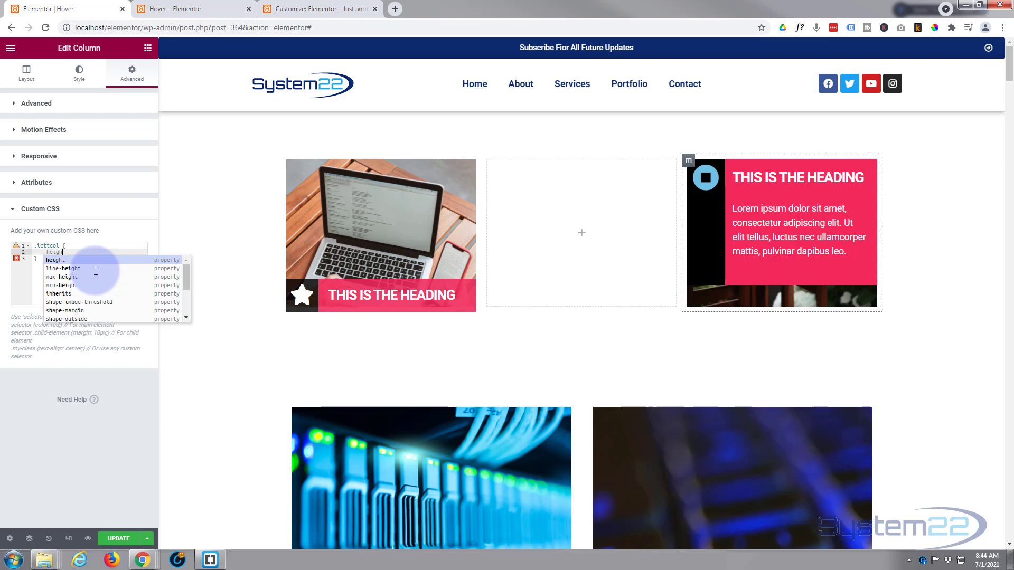
{"action": "type", "text": ":3"}
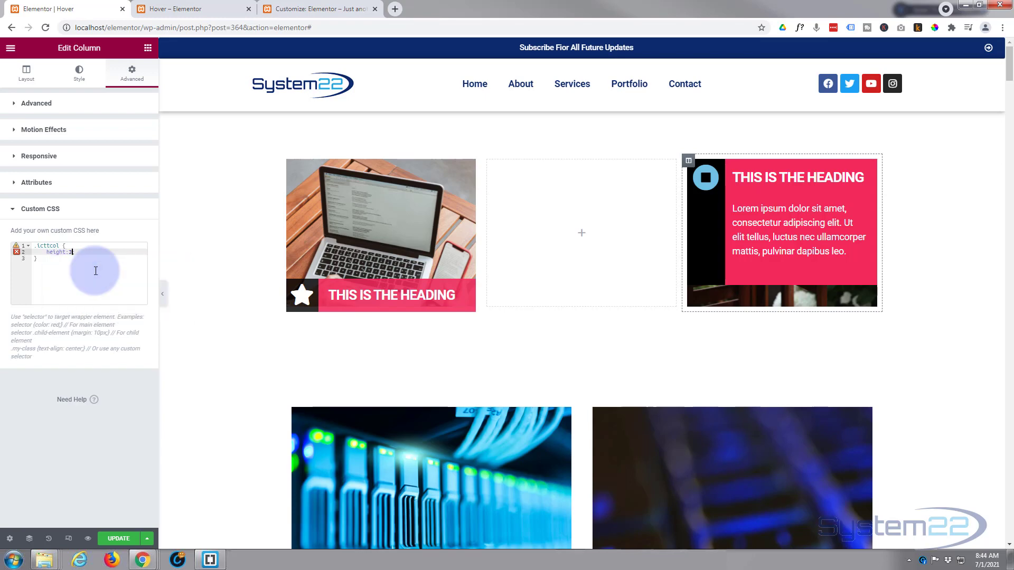
{"action": "type", "text": "00px;"}
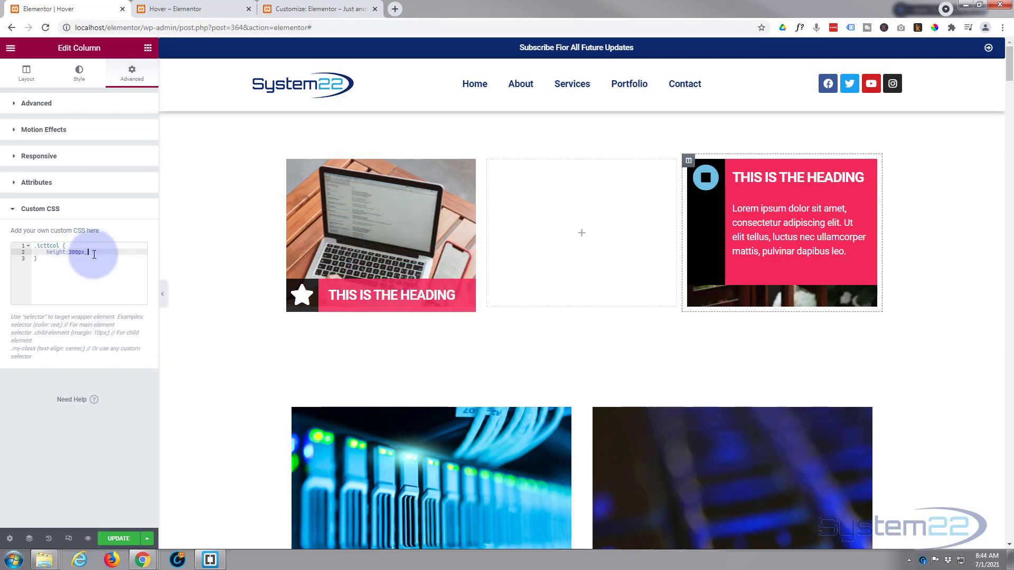
{"action": "key", "text": "Return"}
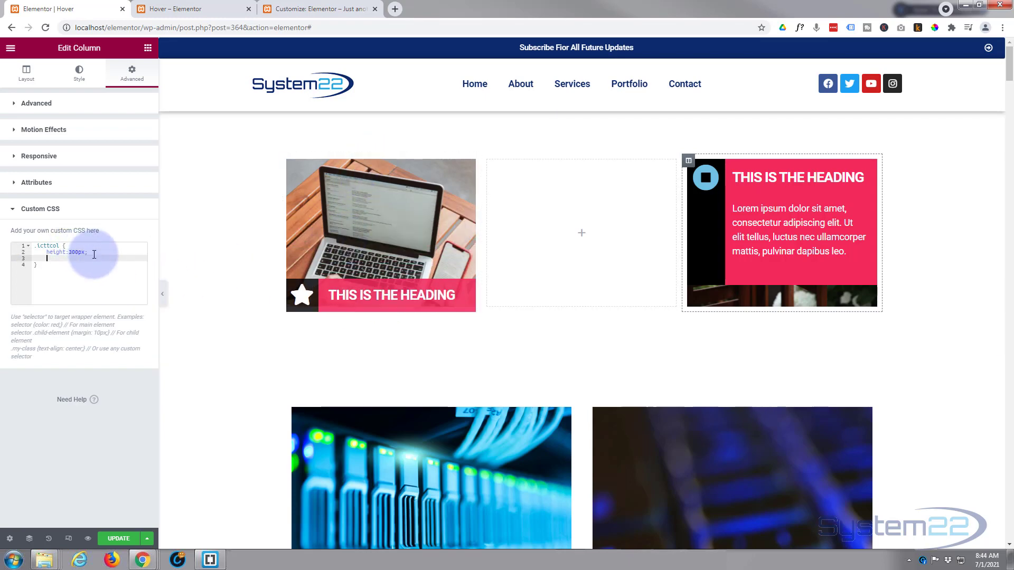
{"action": "type", "text": "overfl"}
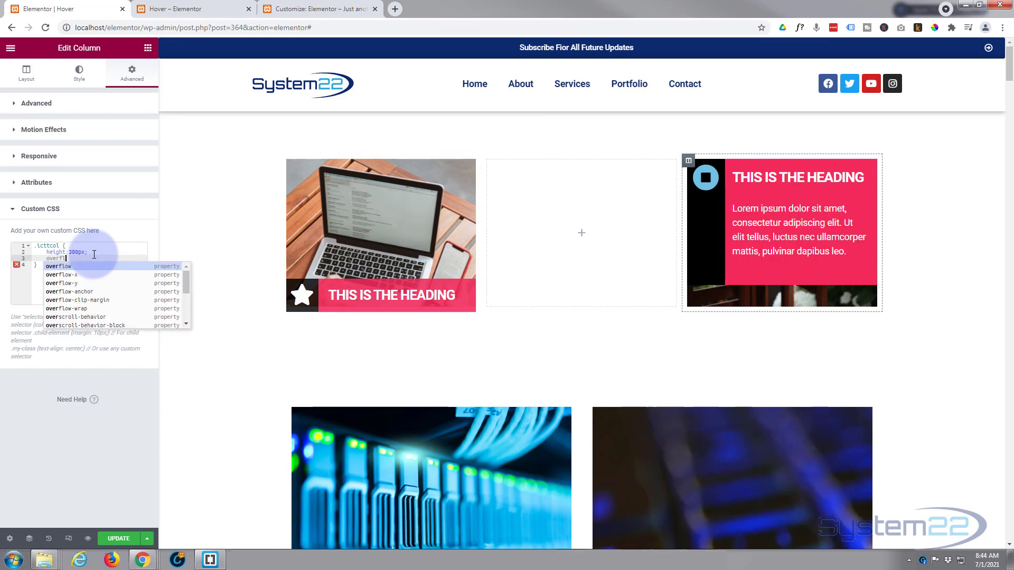
{"action": "type", "text": "ow:"}
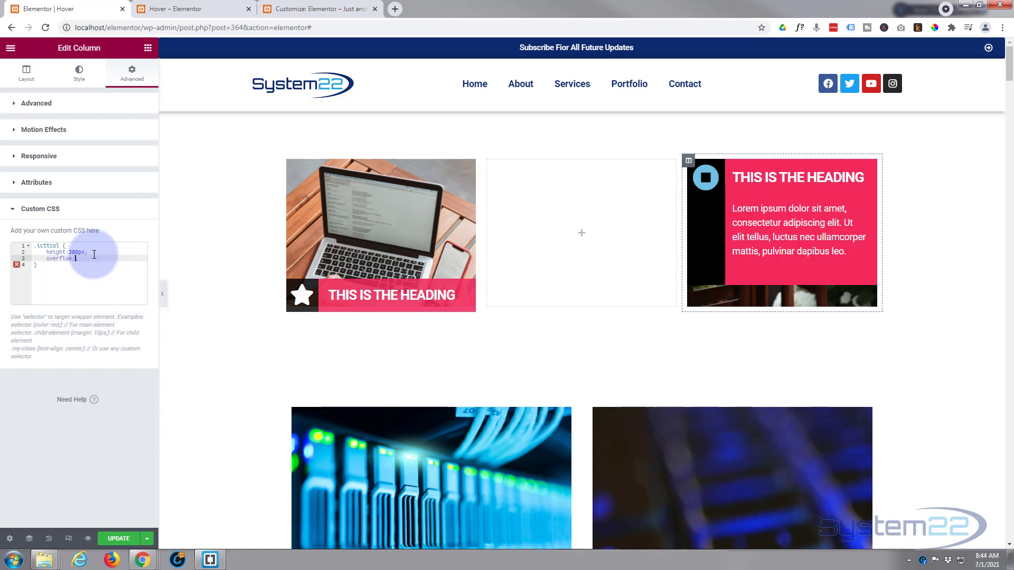
{"action": "type", "text": "hidden"}
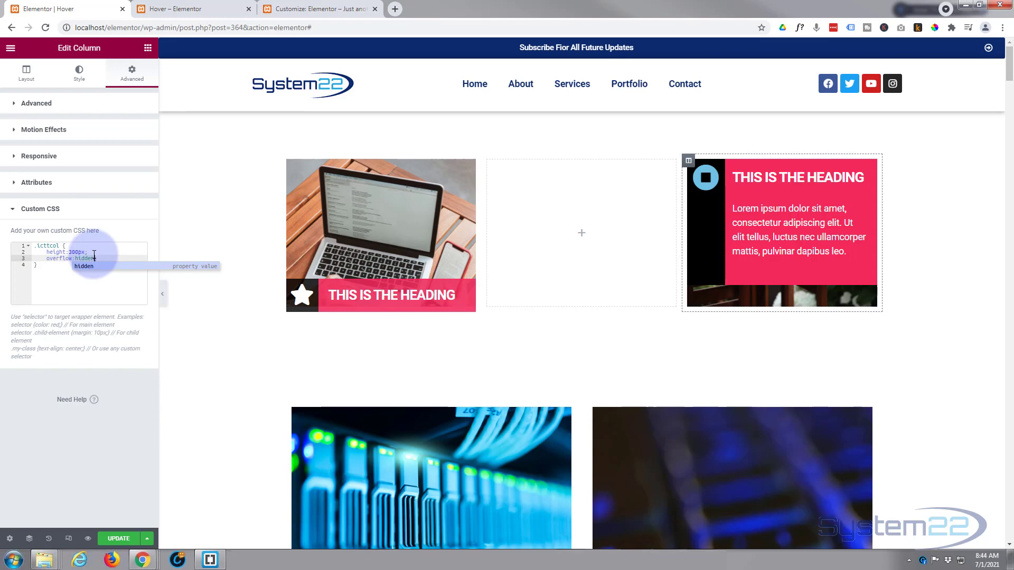
{"action": "type", "text": ";"}
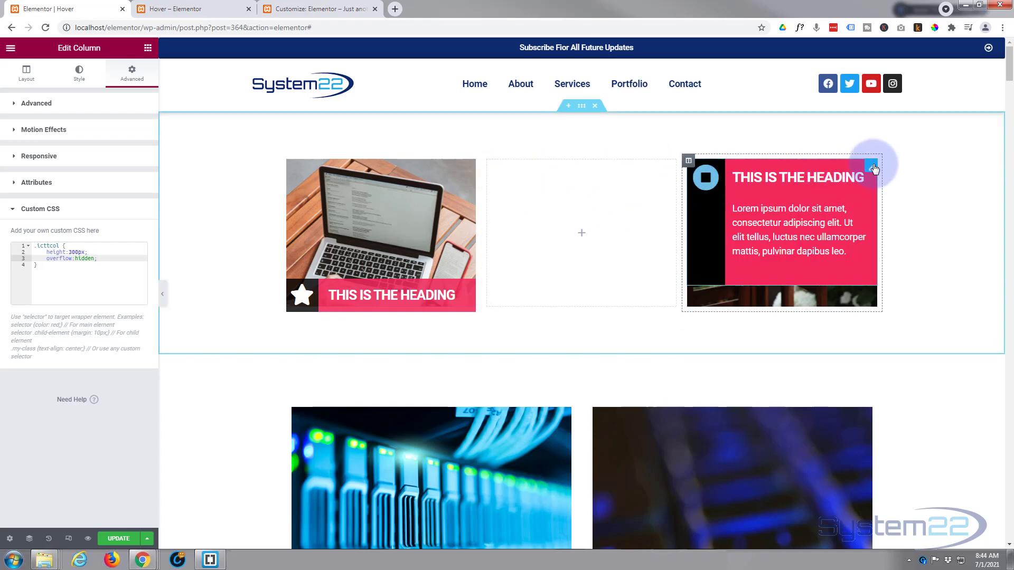
Set the primary icon color of the icon box with the placeholder text to #FFFFFF.
{"action": "left_click", "coordinate": [871, 167]}
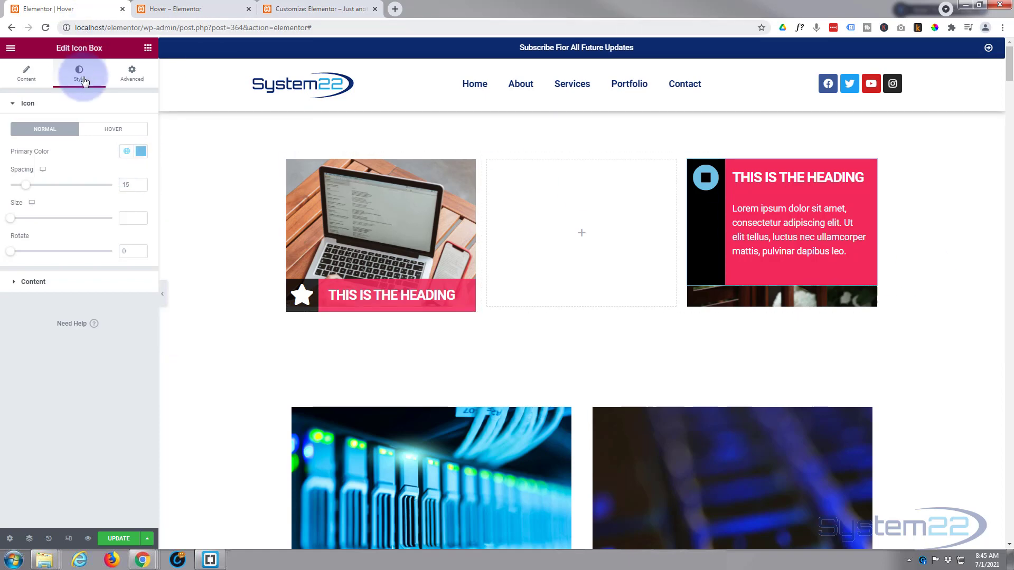
{"action": "left_click", "coordinate": [141, 151]}
{"action": "type", "text": "#FFFFFF"}
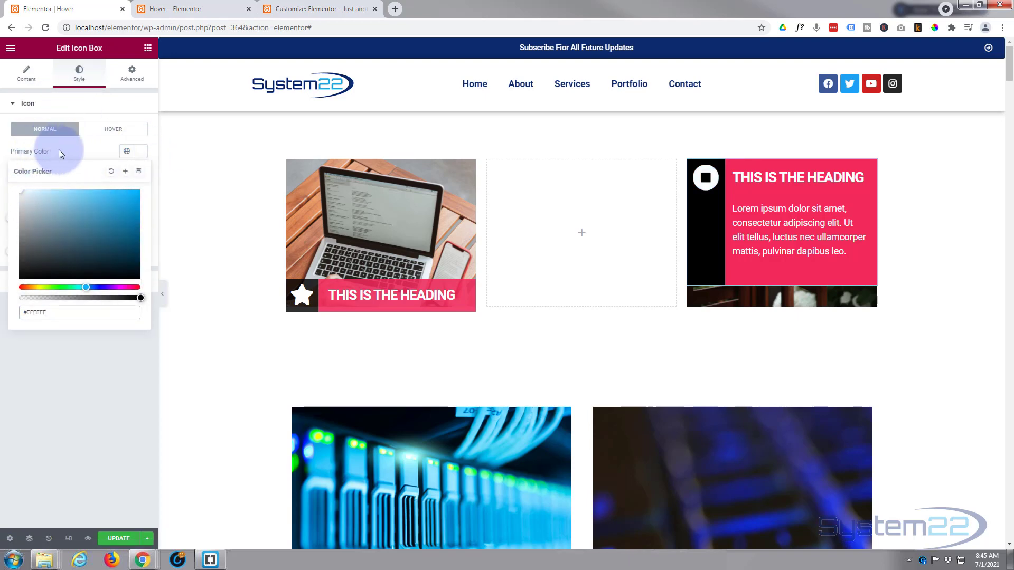
Set the icon box's bottom padding to 100 px.
{"action": "left_click", "coordinate": [132, 74]}
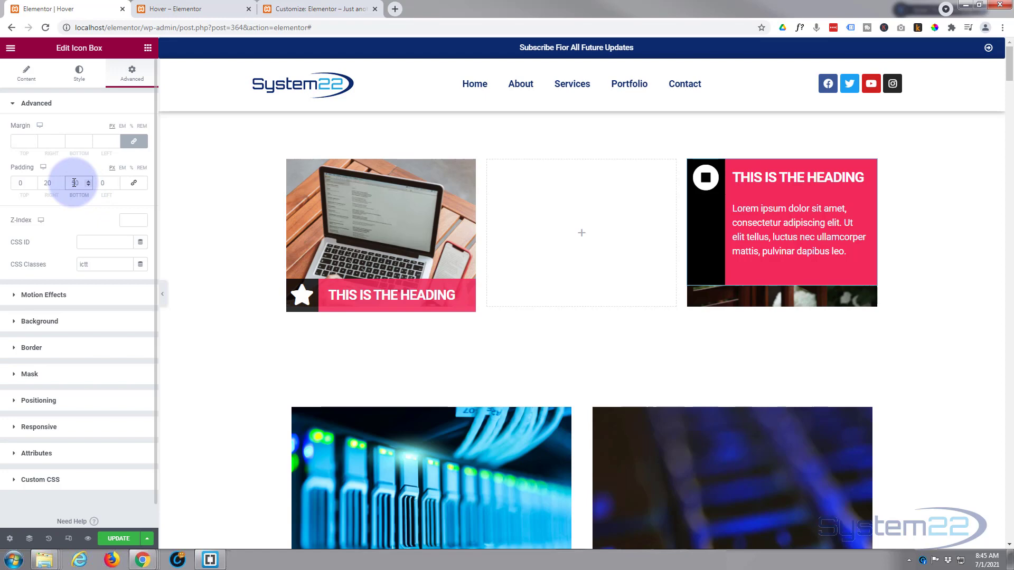
{"action": "key", "text": "BackSpace"}
{"action": "type", "text": "10"}
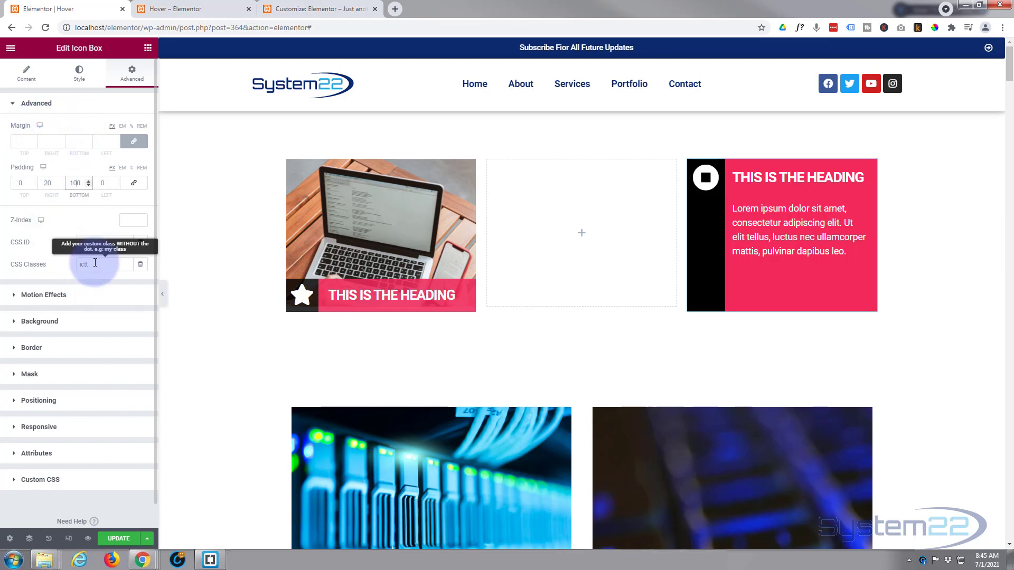
Add an empty .ictt rule below the .ictt h3 rule in the icon box's custom CSS.
{"action": "scroll", "coordinate": [93, 259], "scroll_direction": "down", "scroll_amount": 1}
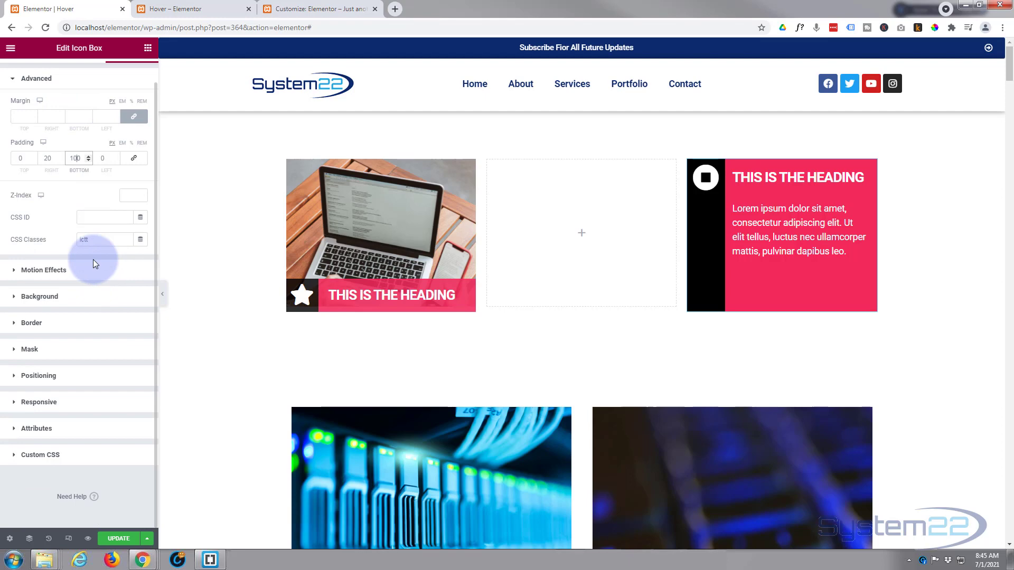
{"action": "left_click", "coordinate": [74, 454]}
{"action": "left_click", "coordinate": [50, 403]}
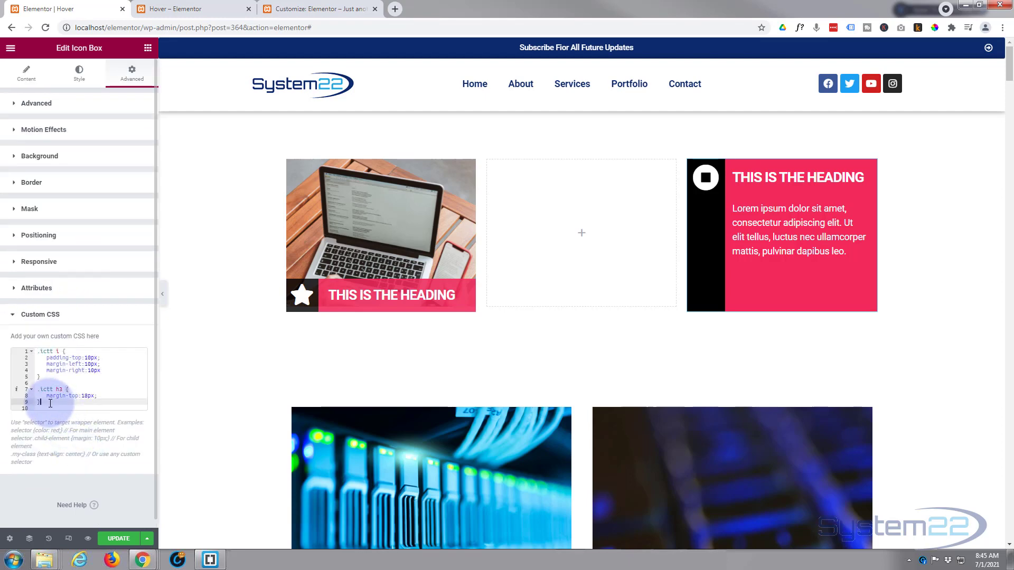
{"action": "key", "text": "Return"}
{"action": "key", "text": "Return"}
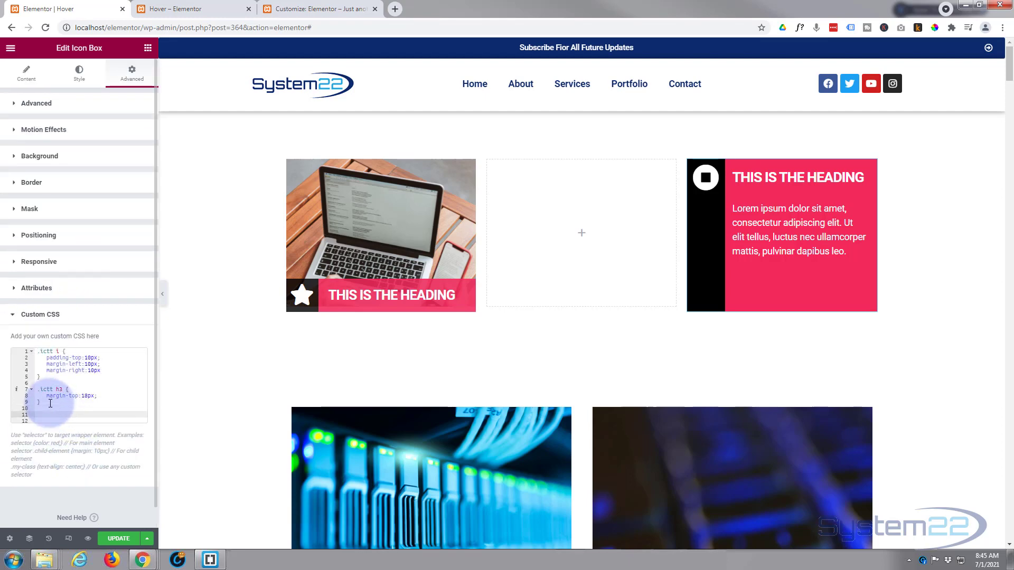
{"action": "type", "text": ".ictt {"}
{"action": "key", "text": "Return"}
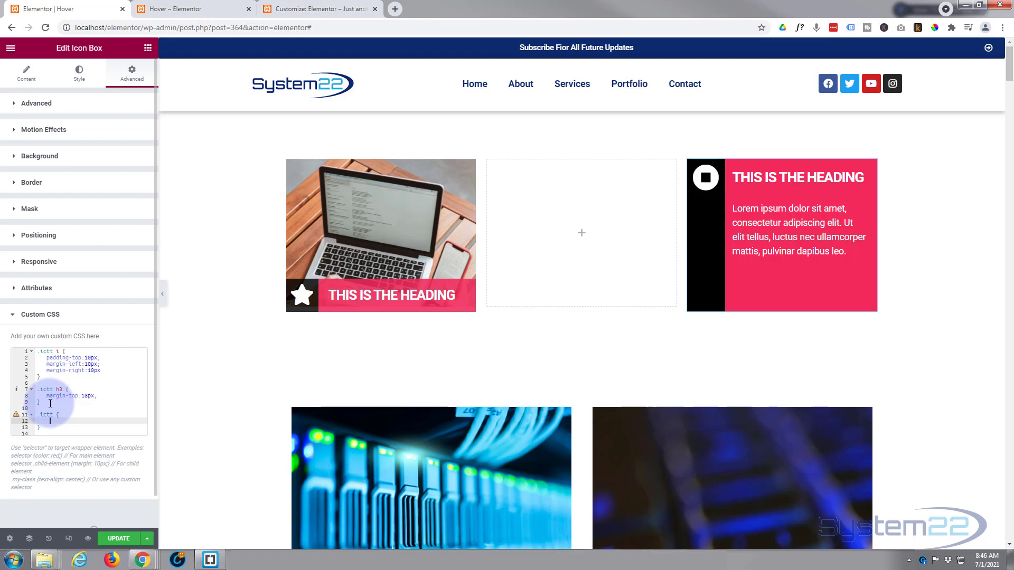
Add a margin-top:250px declaration to the new .ictt rule.
{"action": "type", "text": "m"}
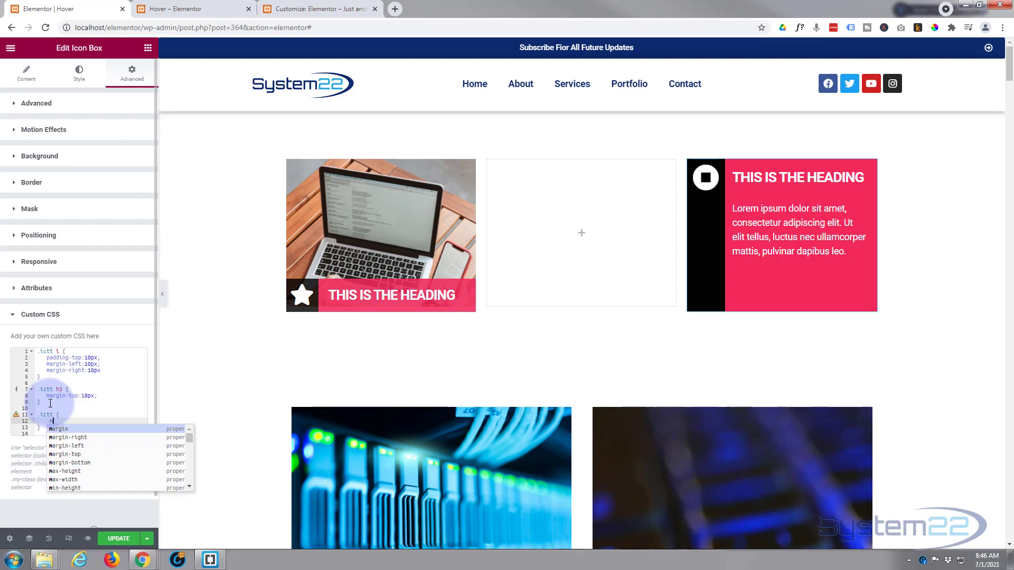
{"action": "type", "text": "argin-top:"}
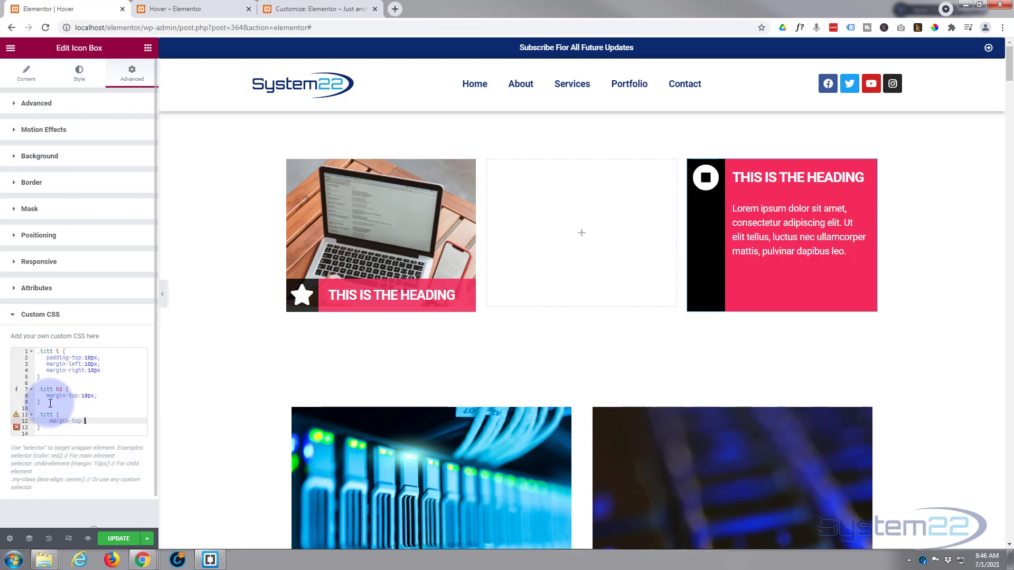
{"action": "type", "text": "250px"}
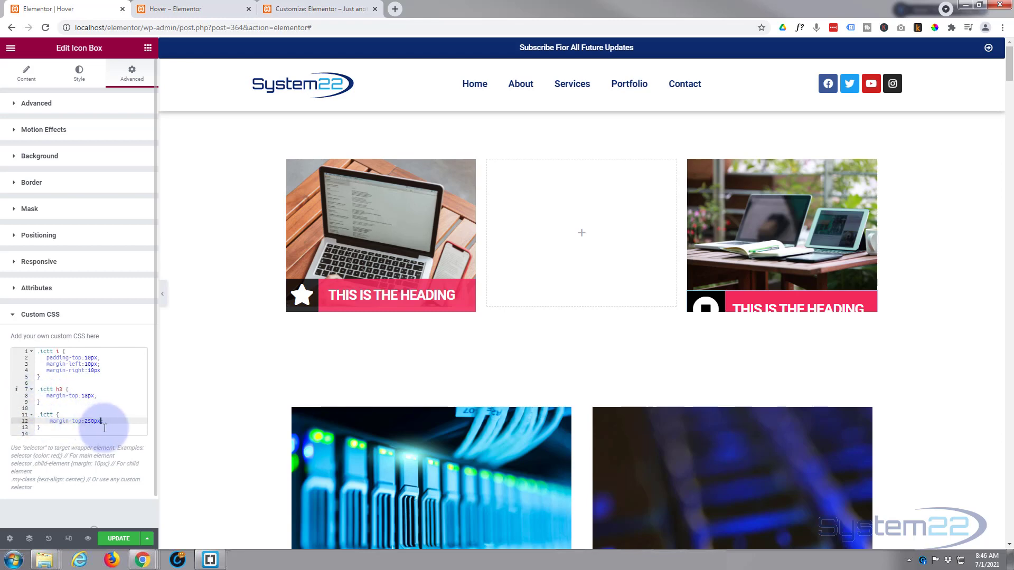
{"action": "type", "text": ";"}
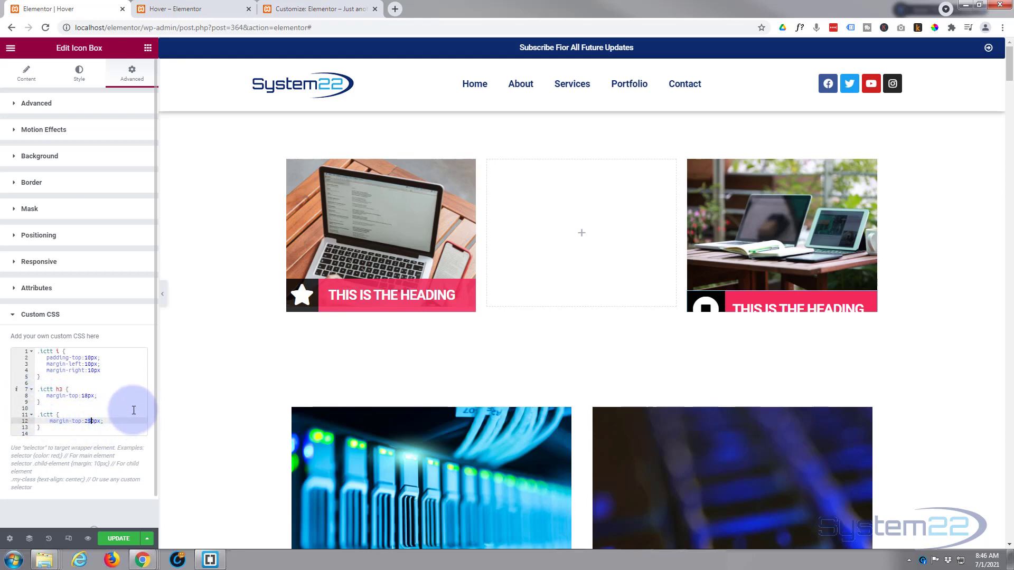
Try a margin-top of 200px in the .ictt rule and settle on 220px.
{"action": "key", "text": "BackSpace"}
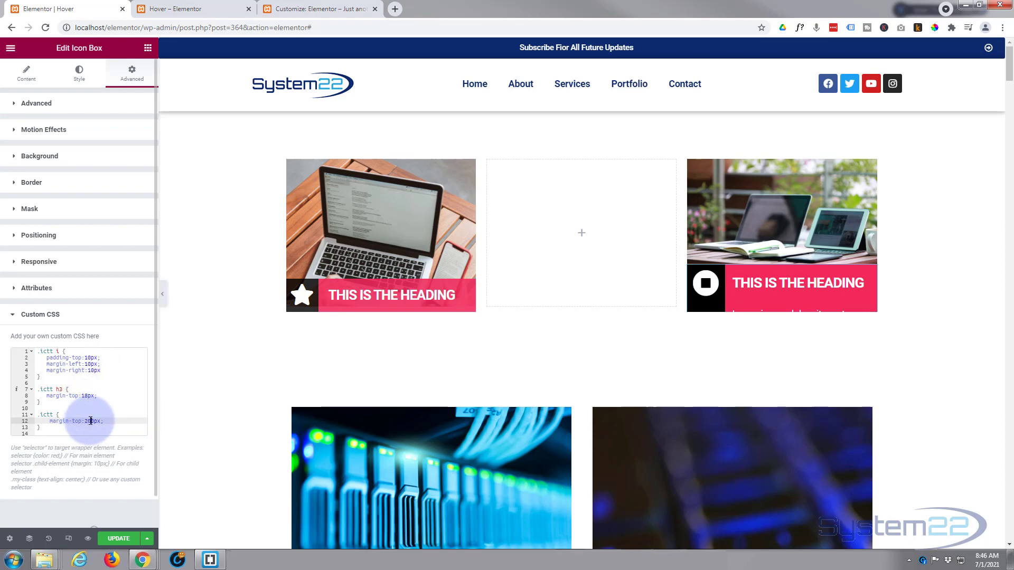
{"action": "type", "text": "0"}
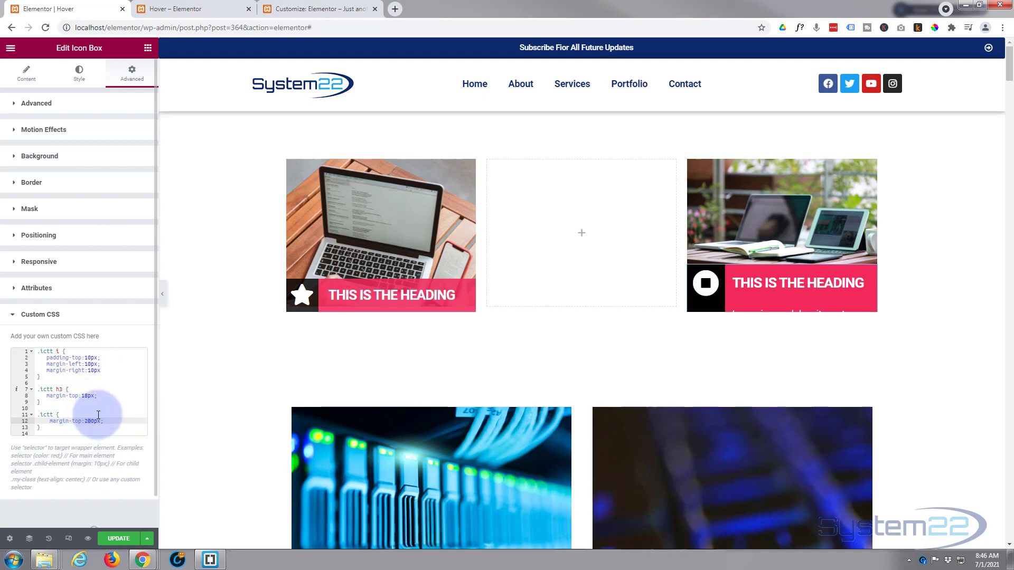
{"action": "type", "text": "2"}
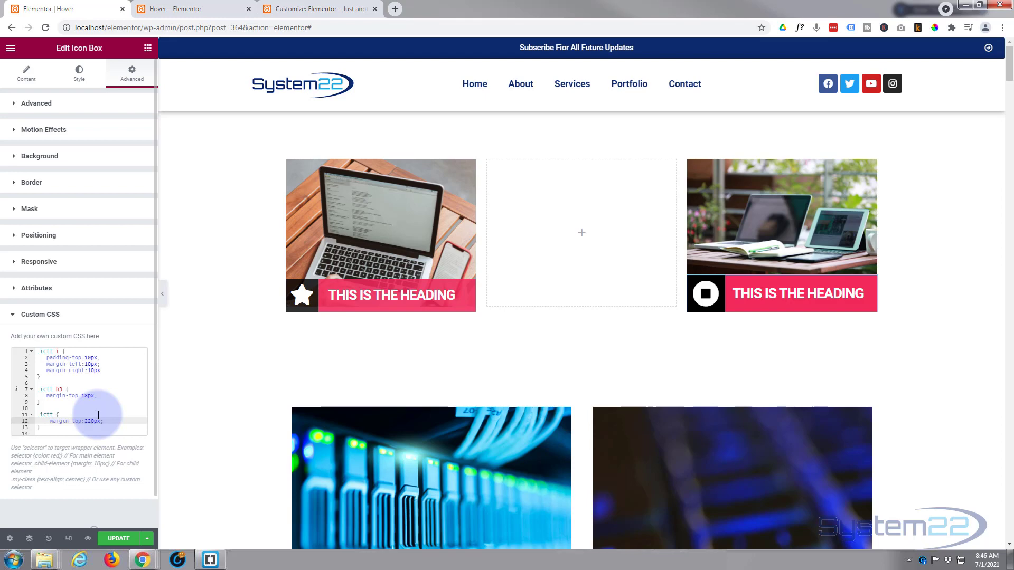
Duplicate the .ictt margin-top rule below itself in the icon box's custom CSS.
{"action": "scroll", "coordinate": [103, 397], "scroll_direction": "down", "scroll_amount": 1}
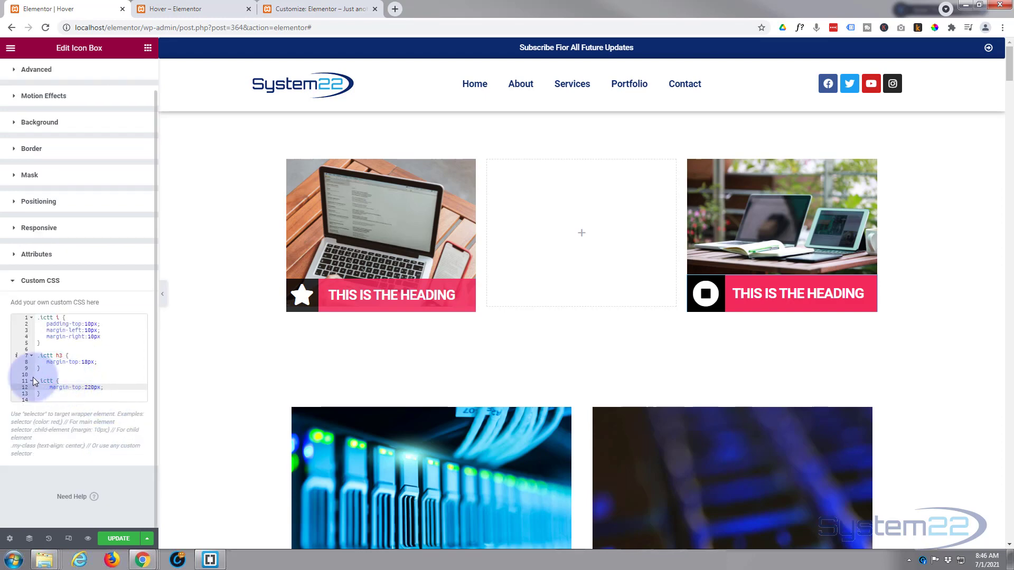
{"action": "left_click_drag", "start_coordinate": [37, 379], "coordinate": [51, 394]}
{"action": "key", "text": "ctrl+c"}
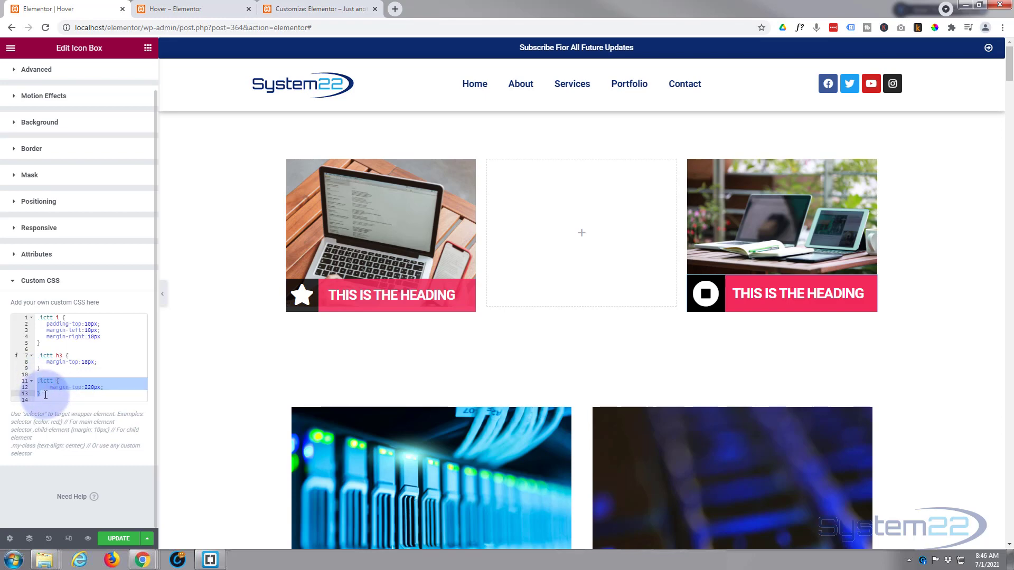
{"action": "left_click", "coordinate": [45, 395]}
{"action": "key", "text": "Return"}
{"action": "key", "text": "Return"}
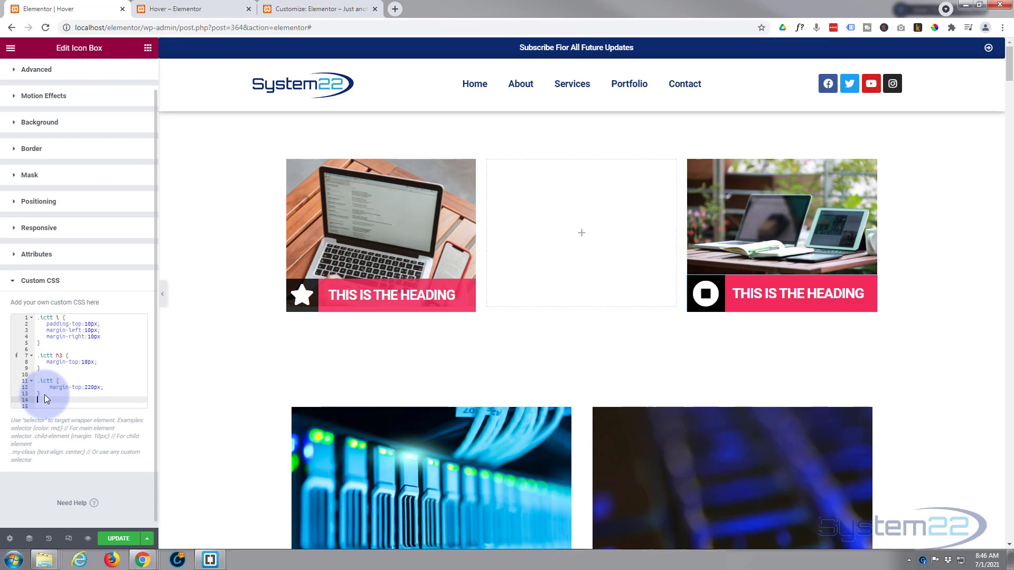
{"action": "key", "text": "ctrl+v"}
{"action": "scroll", "coordinate": [79, 390], "scroll_direction": "down", "scroll_amount": 1}
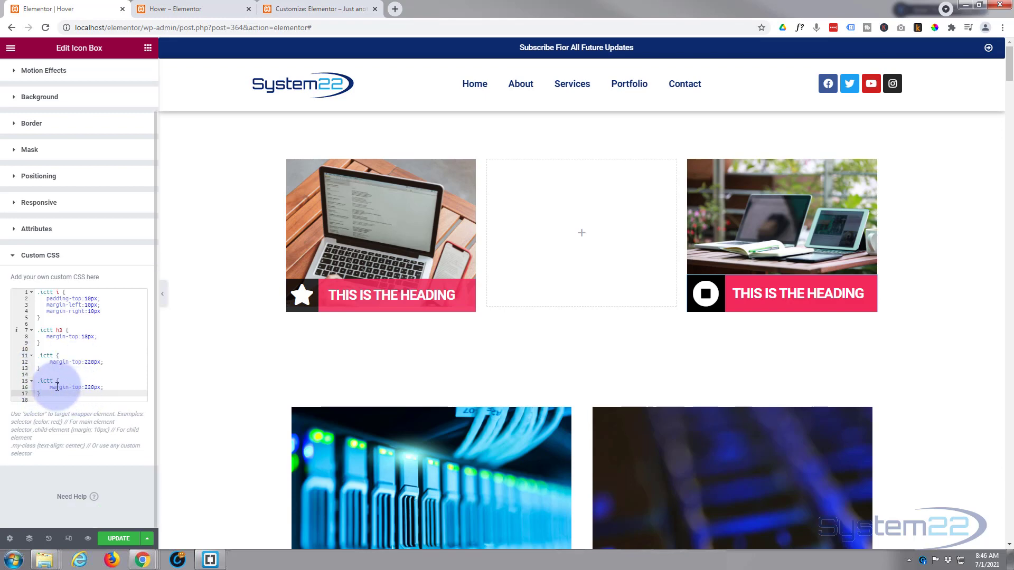
Change the duplicated rule's selector to .ictt:hover and set its margin-top to 0.
{"action": "left_click", "coordinate": [52, 380]}
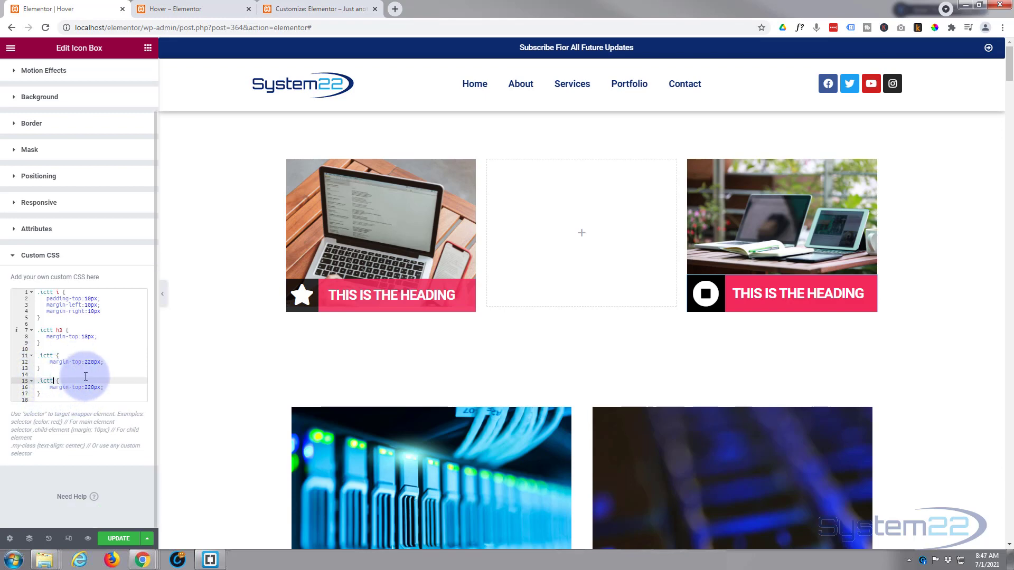
{"action": "type", "text": ":"}
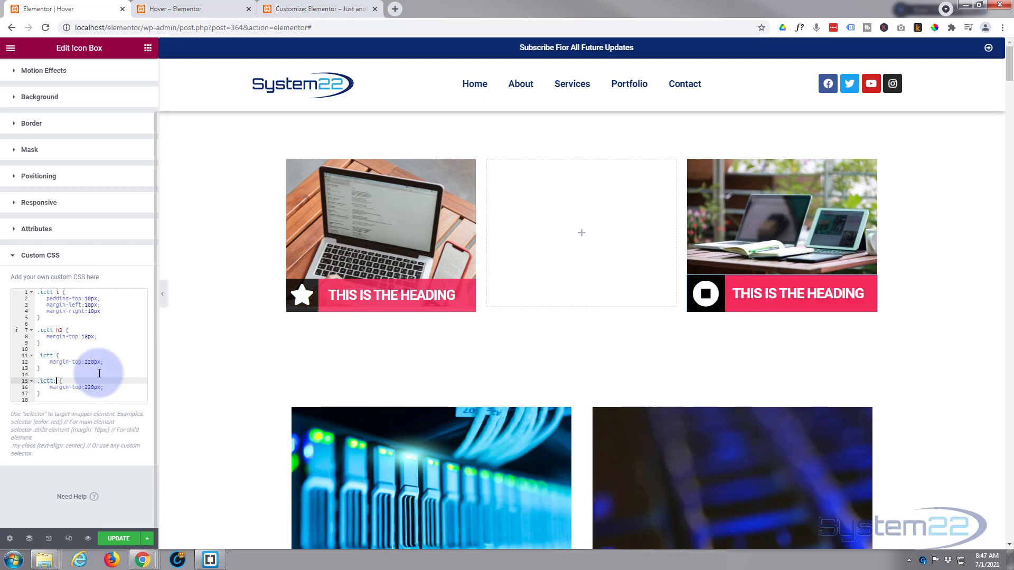
{"action": "type", "text": "hover"}
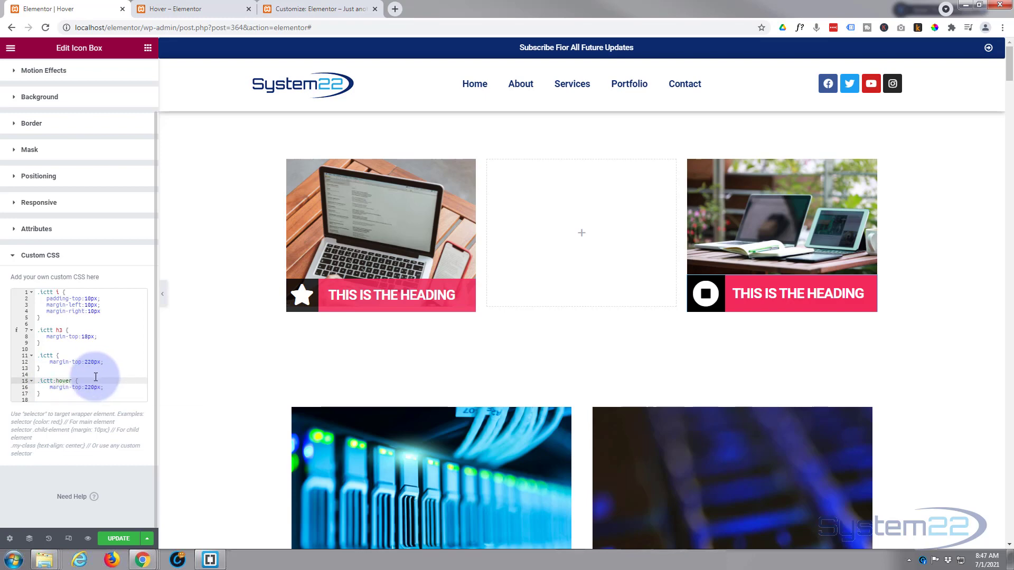
{"action": "double_click", "coordinate": [86, 386]}
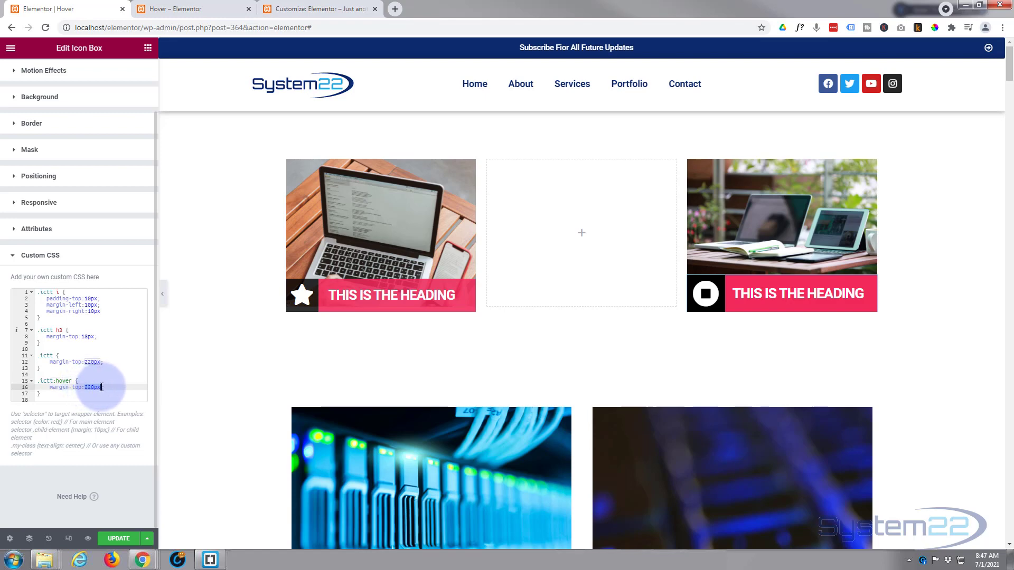
{"action": "type", "text": "0;"}
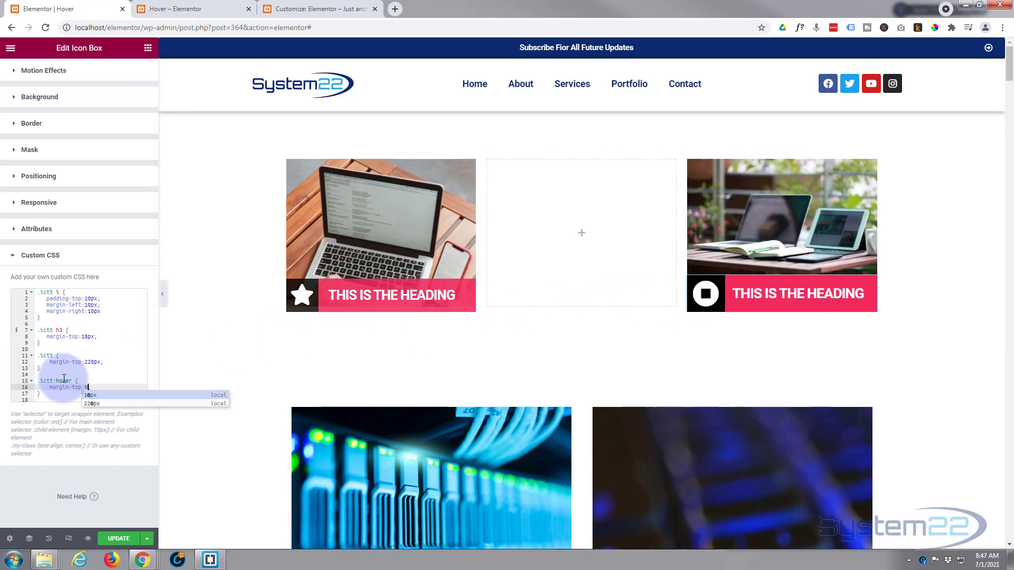
{"action": "type", "text": ";"}
Add a transition-duration of 0.7s below the margin-top in the .ictt rule and test the hover slide on the icon box.
{"action": "left_click", "coordinate": [108, 362]}
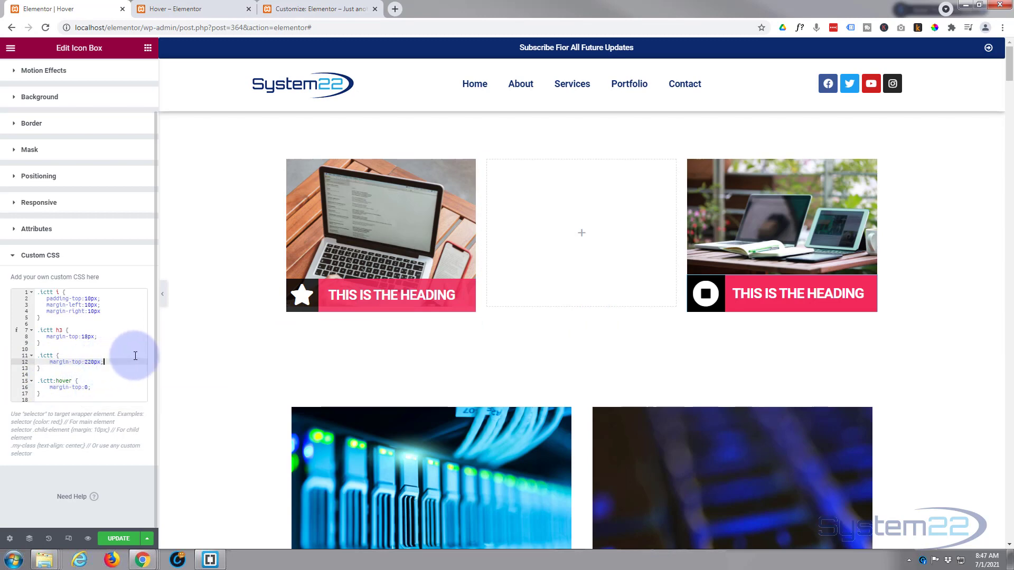
{"action": "key", "text": "Return"}
{"action": "type", "text": "t"}
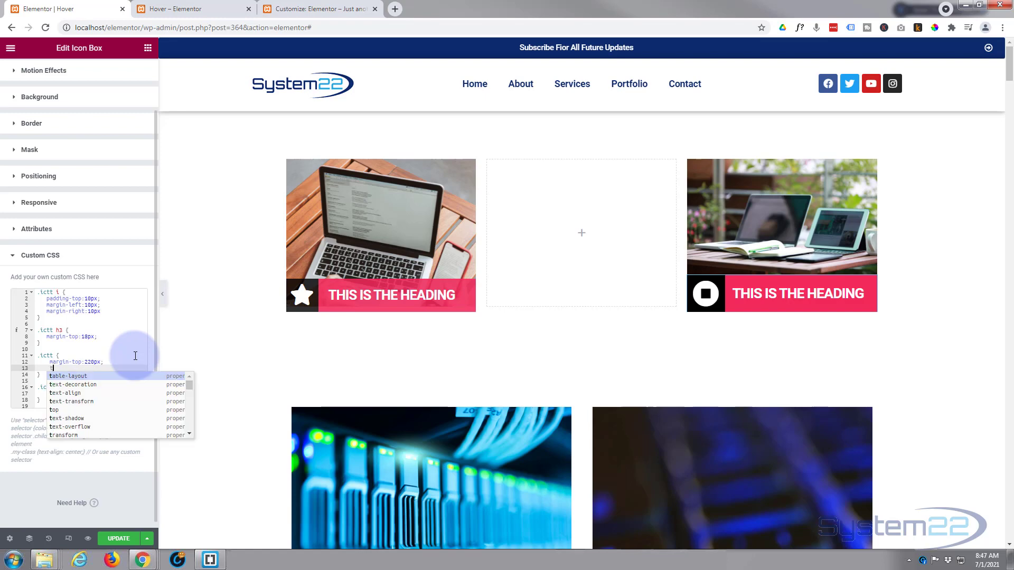
{"action": "type", "text": "ransitio"}
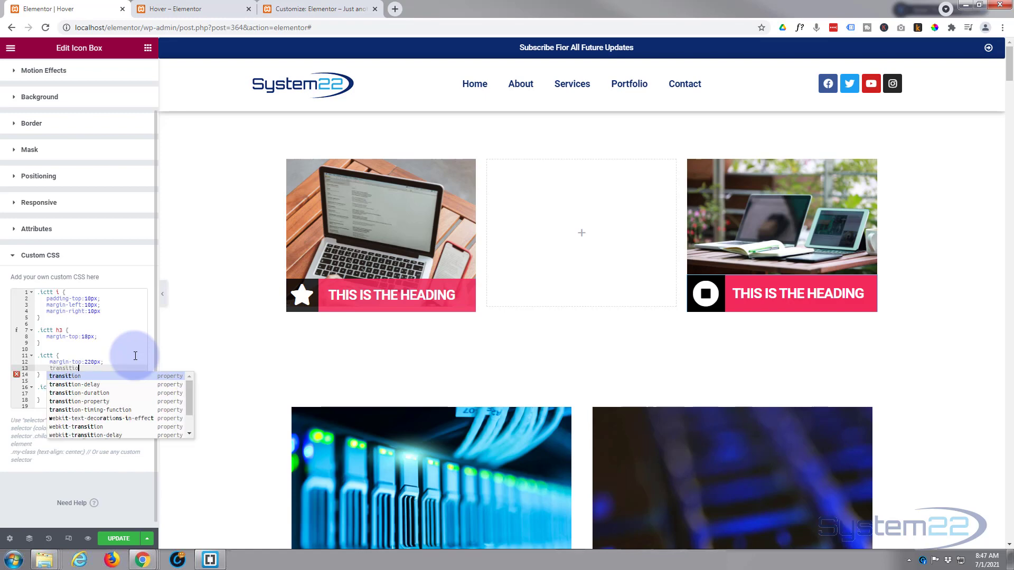
{"action": "type", "text": "n"}
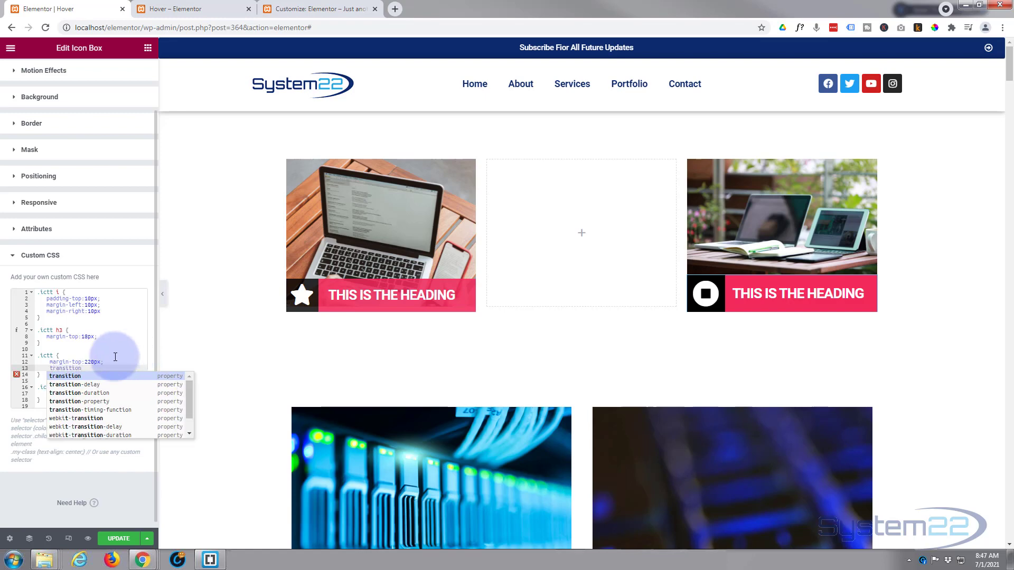
{"action": "left_click", "coordinate": [88, 393]}
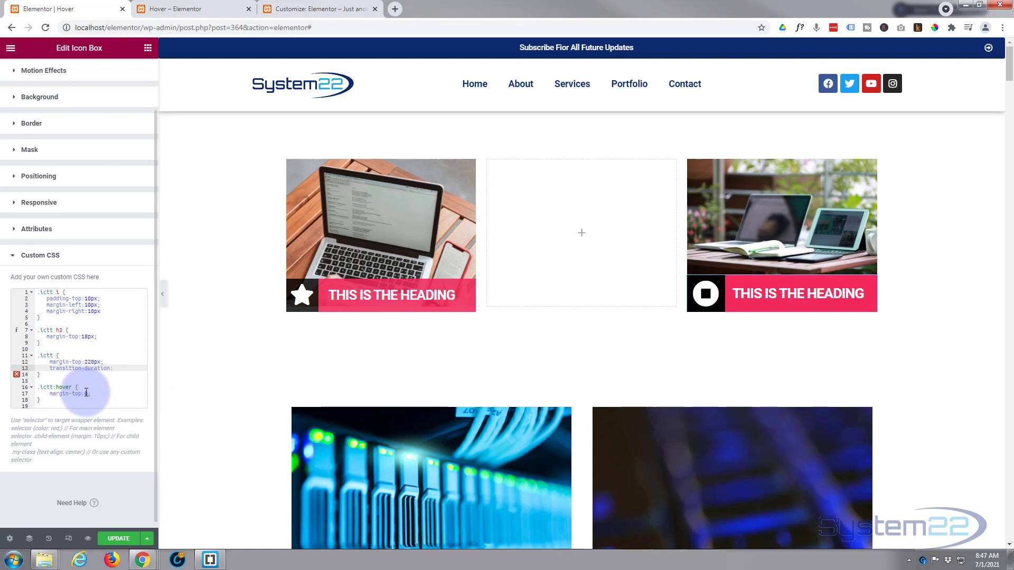
{"action": "type", "text": "0.7s;"}
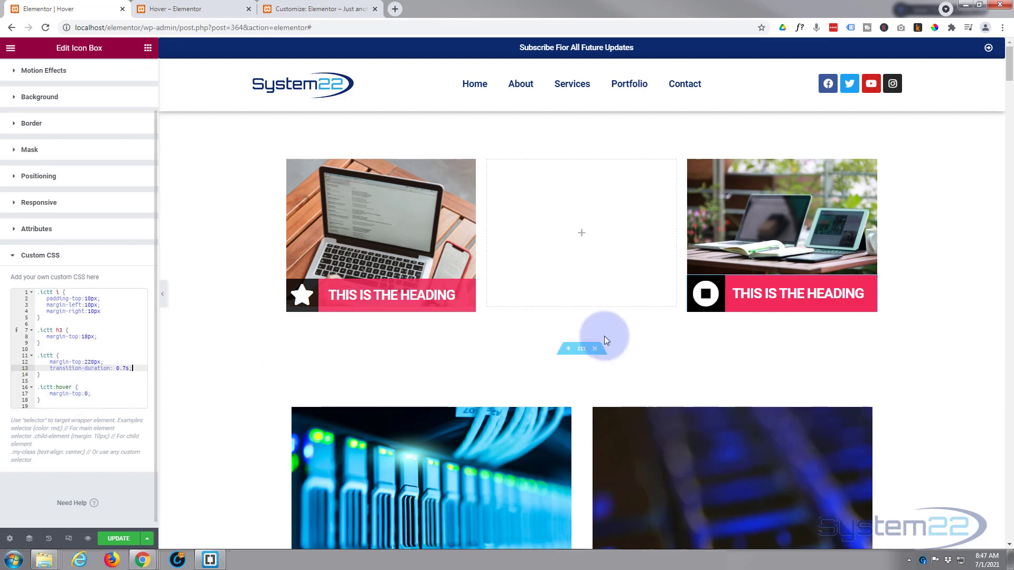
{"action": "mouse_move", "coordinate": [722, 302]}
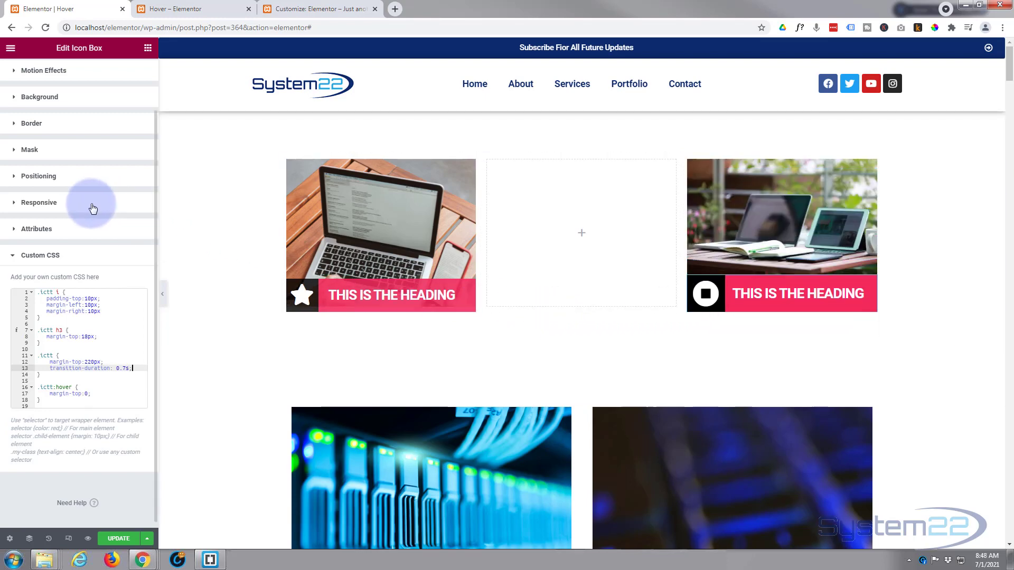
Make the icon box background's first gradient colour, black, slightly transparent at about 85% opacity and check it on the overlay.
{"action": "scroll", "coordinate": [86, 200], "scroll_direction": "up", "scroll_amount": 1}
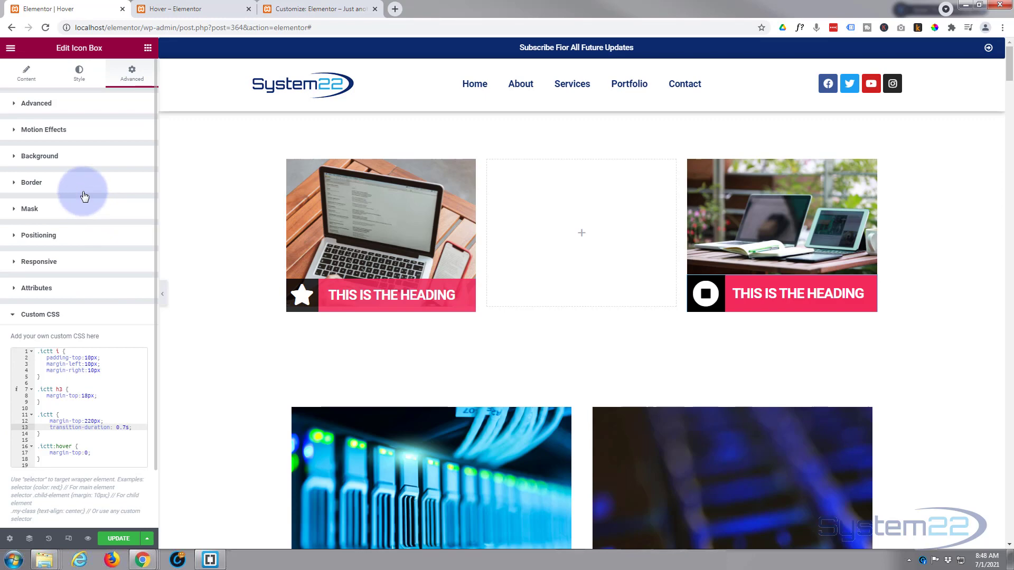
{"action": "left_click", "coordinate": [66, 158]}
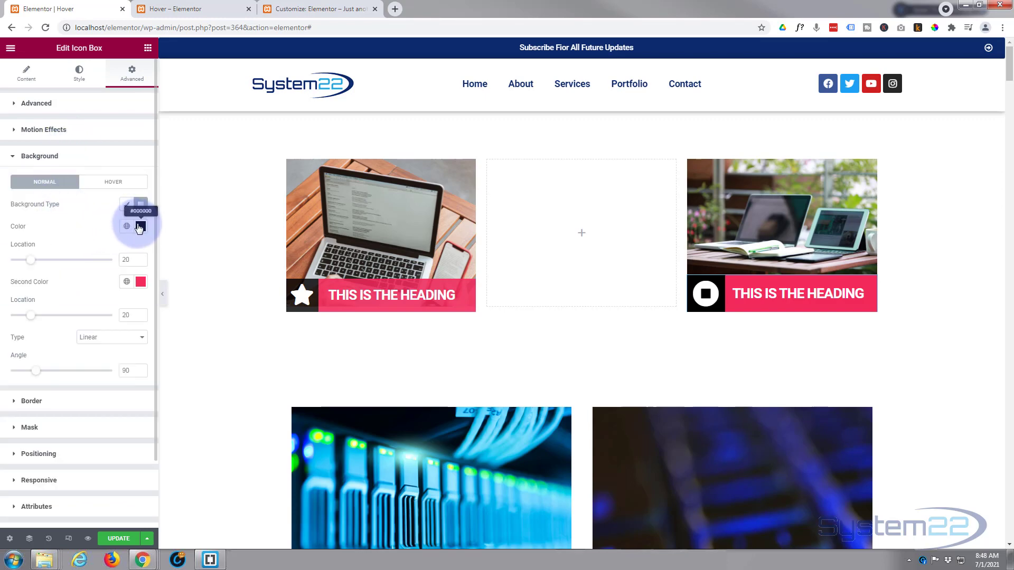
{"action": "left_click", "coordinate": [140, 226]}
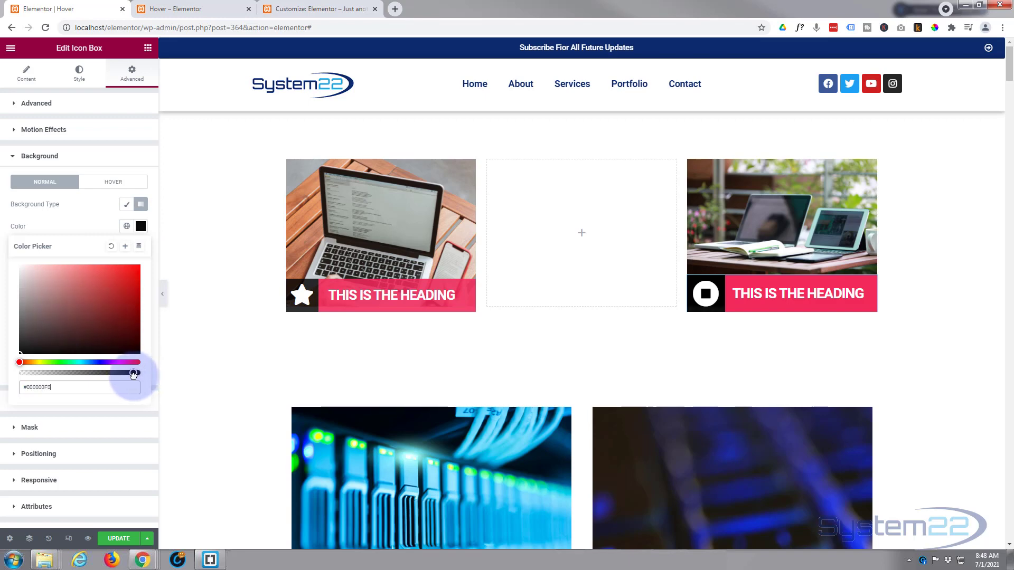
{"action": "mouse_move", "coordinate": [744, 289]}
{"action": "left_click_drag", "start_coordinate": [130, 374], "coordinate": [123, 374]}
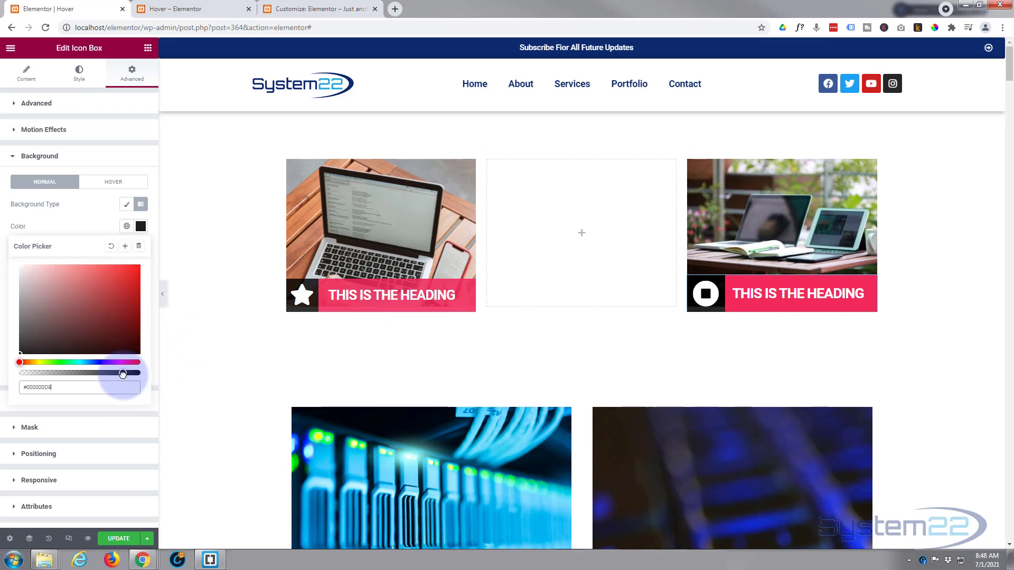
{"action": "mouse_move", "coordinate": [715, 293]}
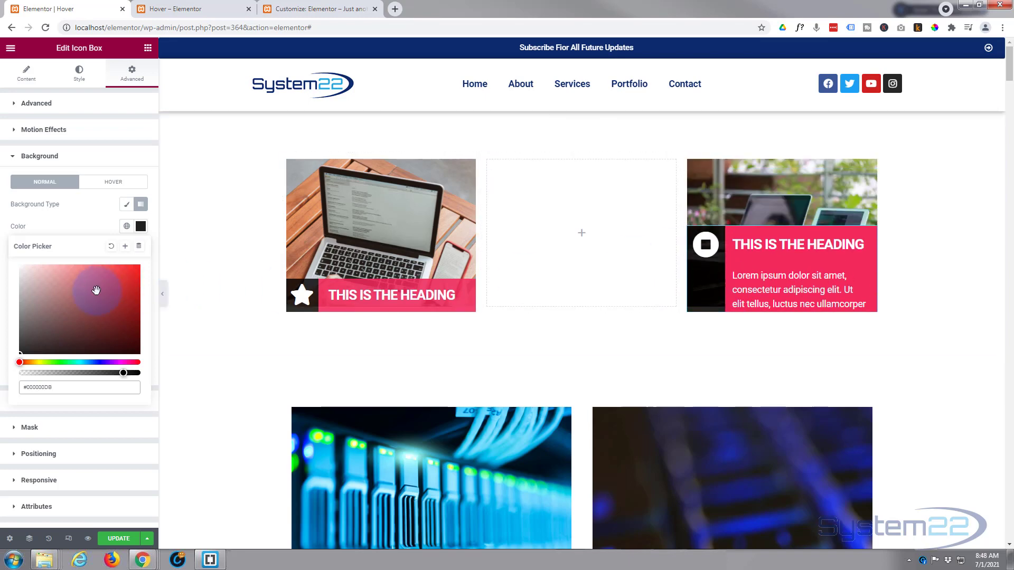
{"action": "left_click", "coordinate": [93, 223]}
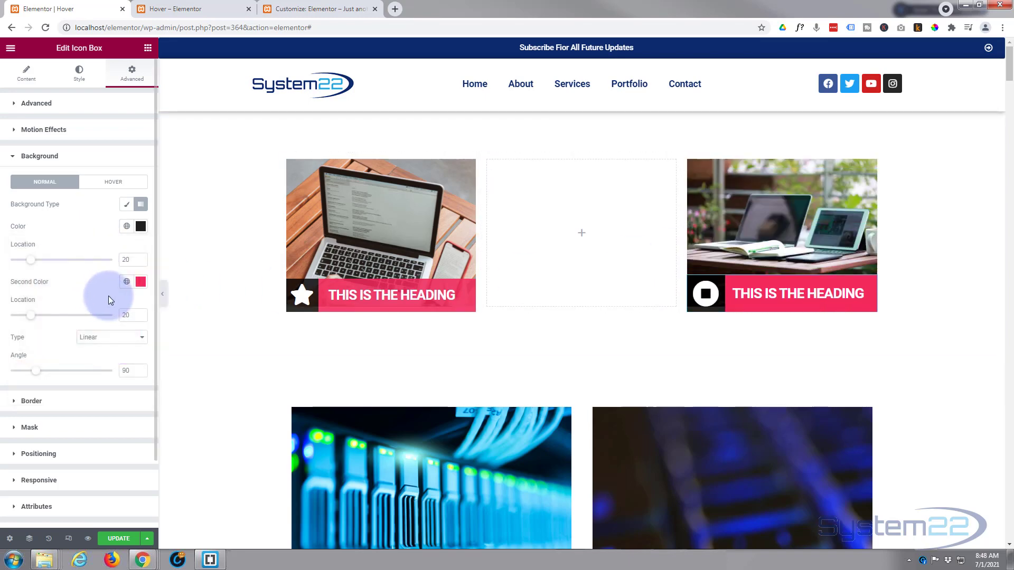
Make the background gradient's second colour semi-transparent pink, #F2295BD4, and check the hover effect.
{"action": "left_click", "coordinate": [141, 283]}
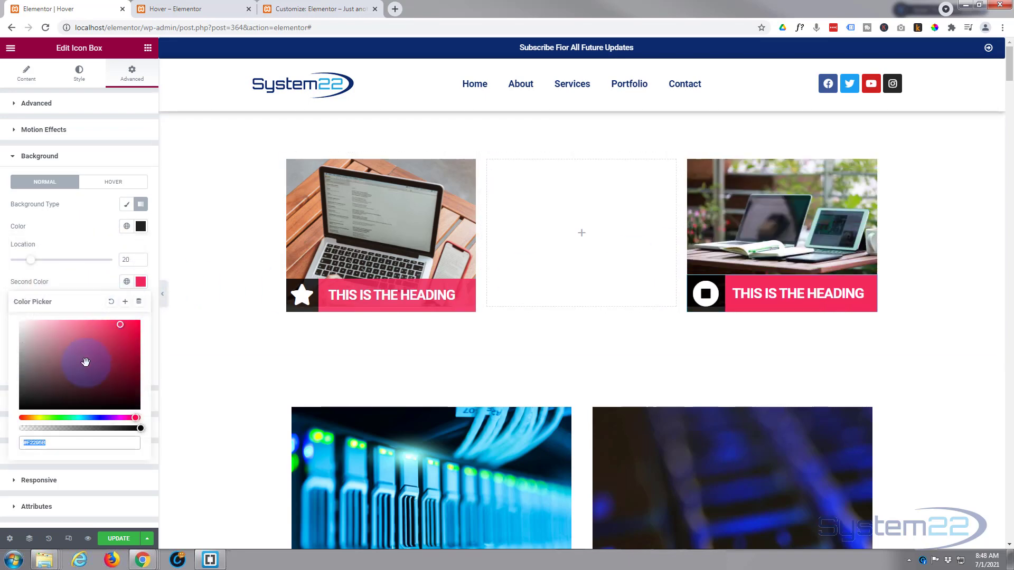
{"action": "left_click", "coordinate": [110, 442]}
{"action": "left_click", "coordinate": [121, 429]}
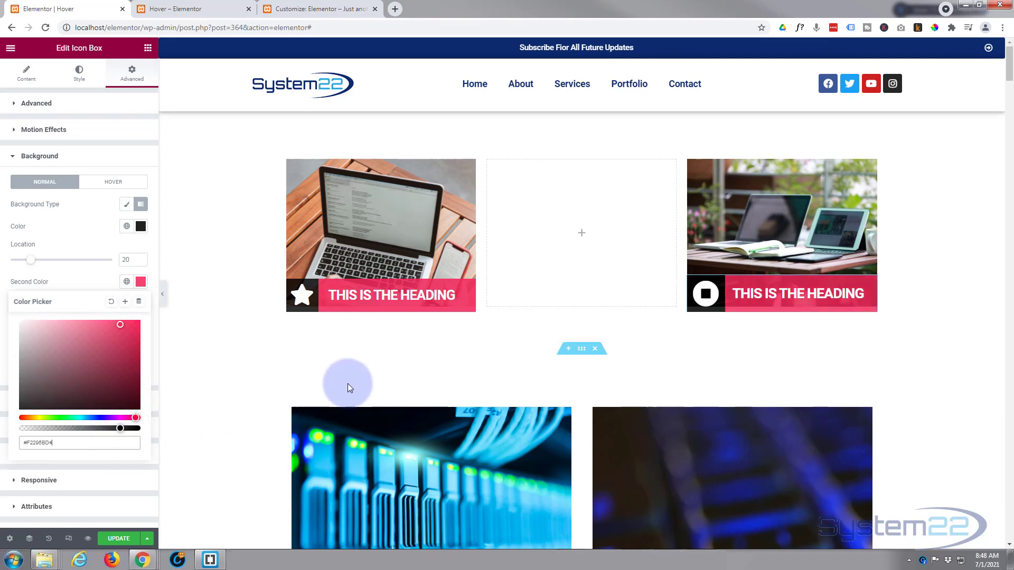
{"action": "mouse_move", "coordinate": [719, 304]}
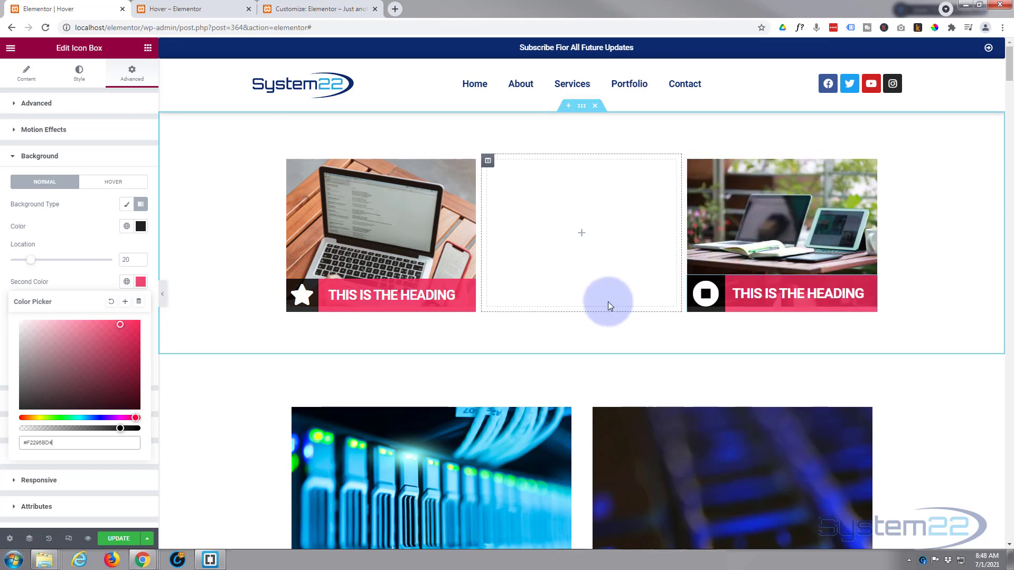
Save the page, preview it to test the icon box hover effect, and close the developer tools.
{"action": "left_click", "coordinate": [117, 539]}
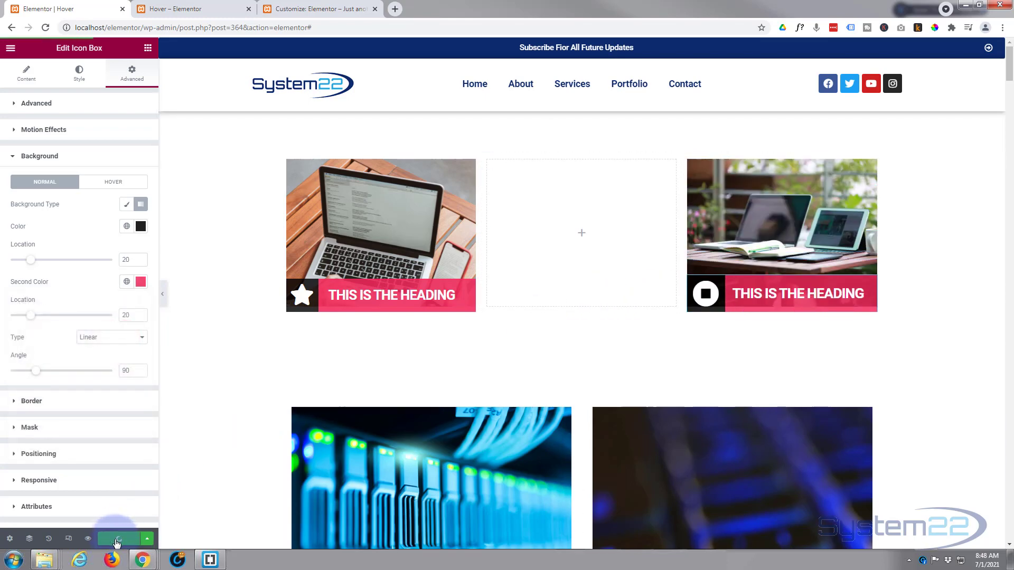
{"action": "left_click", "coordinate": [88, 539]}
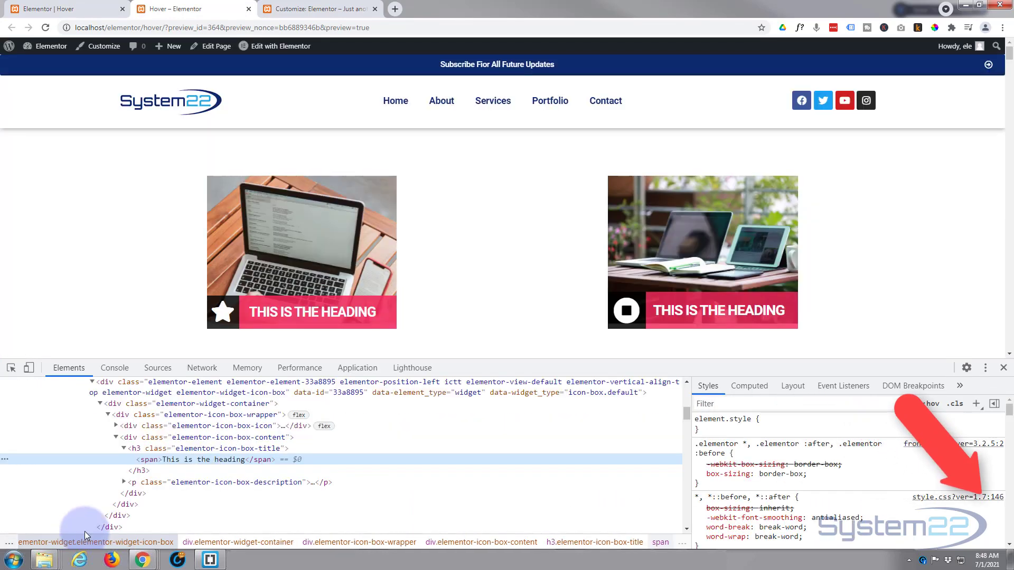
{"action": "mouse_move", "coordinate": [681, 309]}
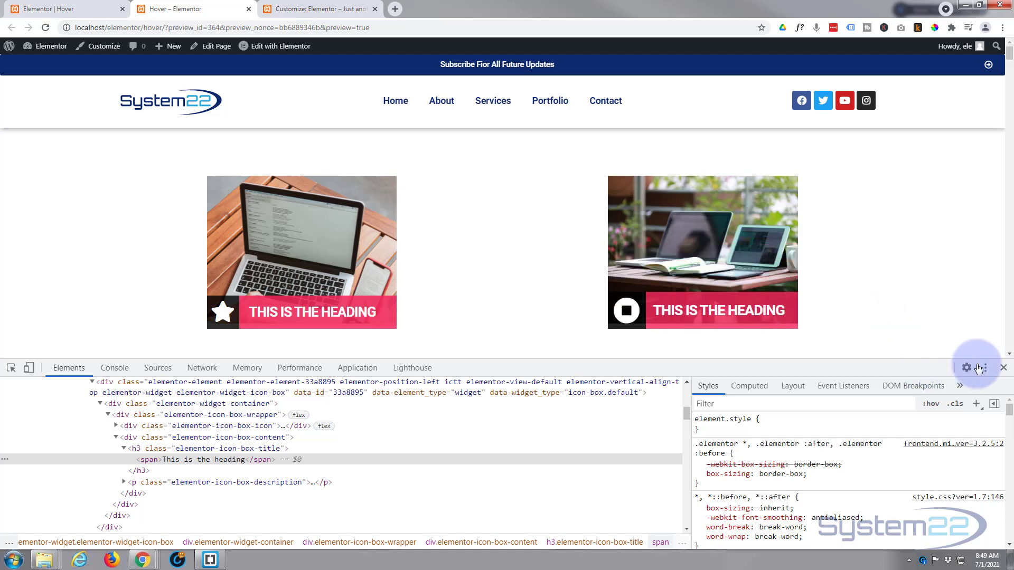
{"action": "left_click", "coordinate": [1003, 368]}
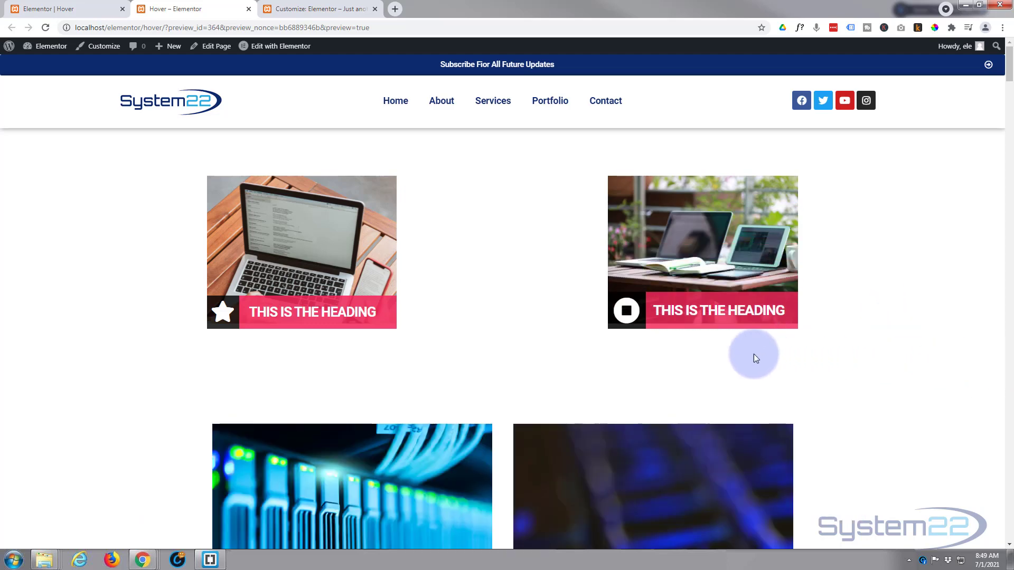